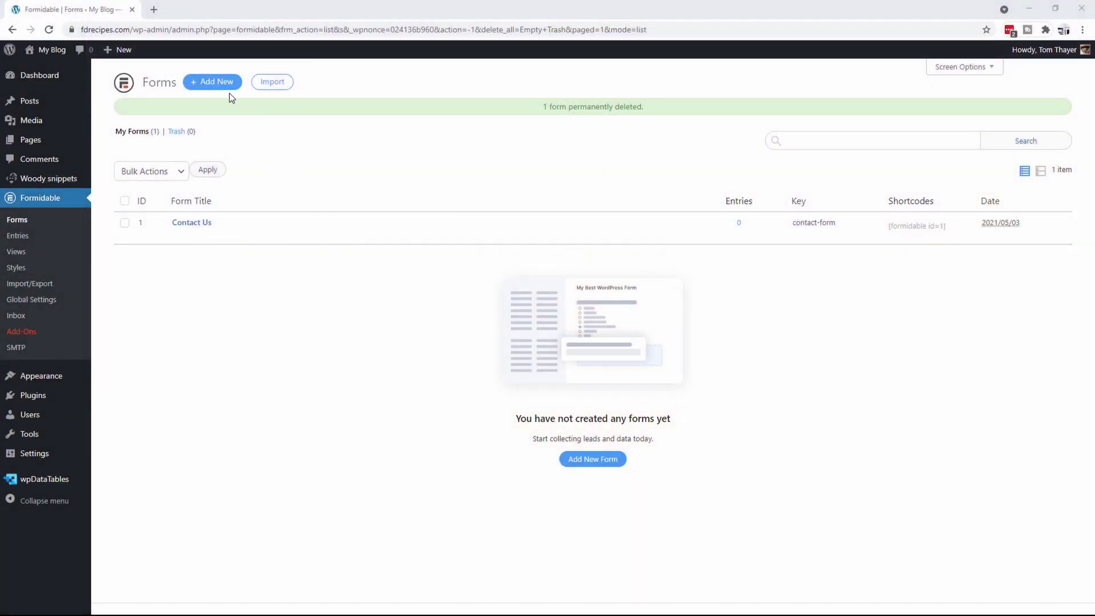
# Step: Create a new form named Recipe Catalog from the Recipe Catalog template in the Health and Wellness category
pyautogui.click(219, 84)
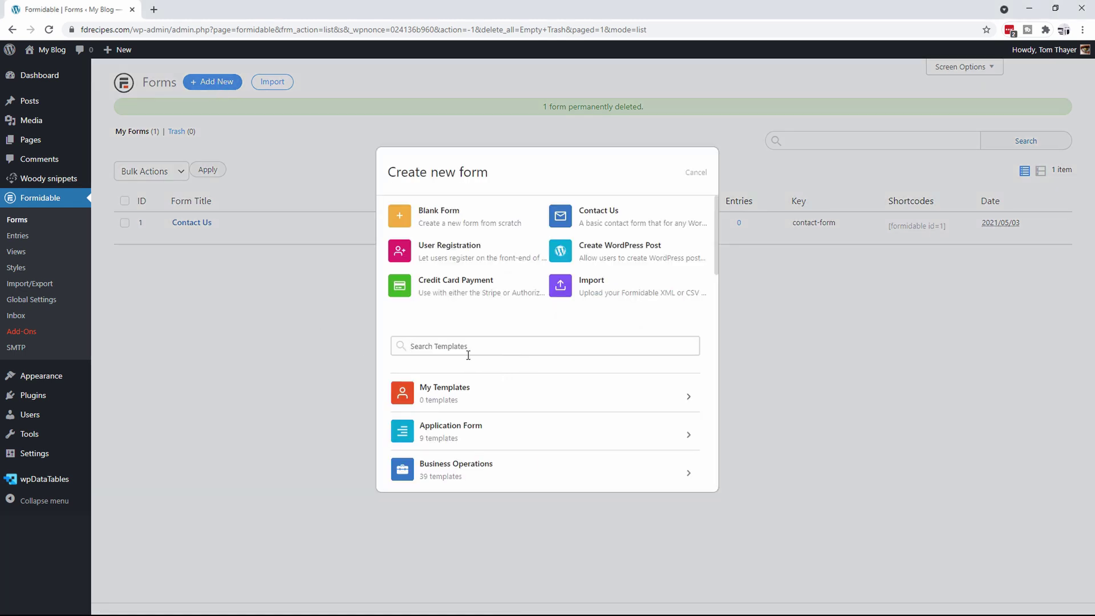
pyautogui.write('recipe')
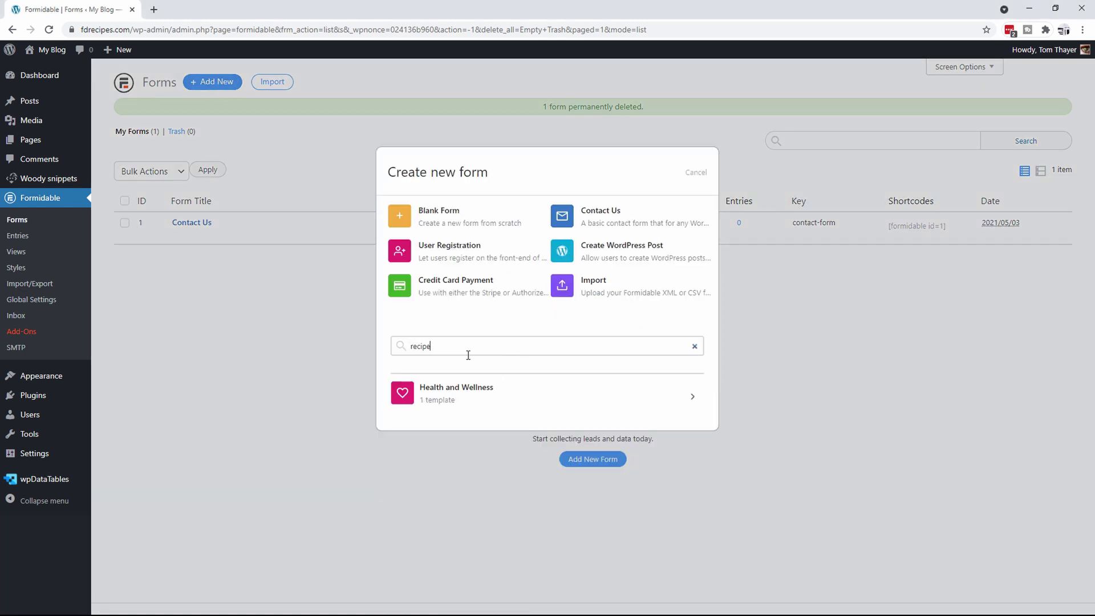
pyautogui.click(484, 393)
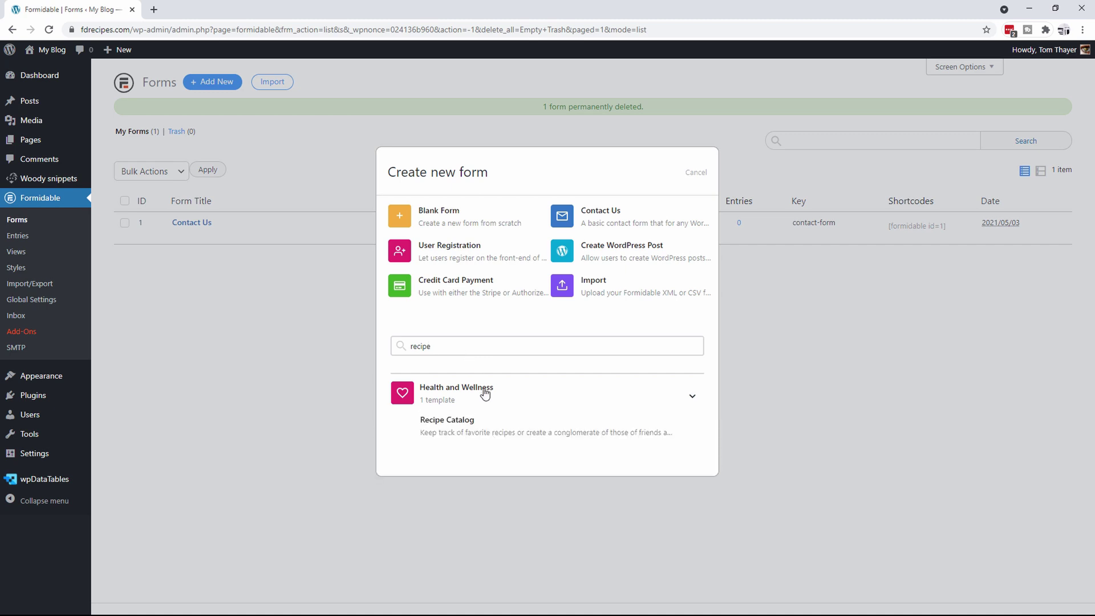
pyautogui.click(452, 436)
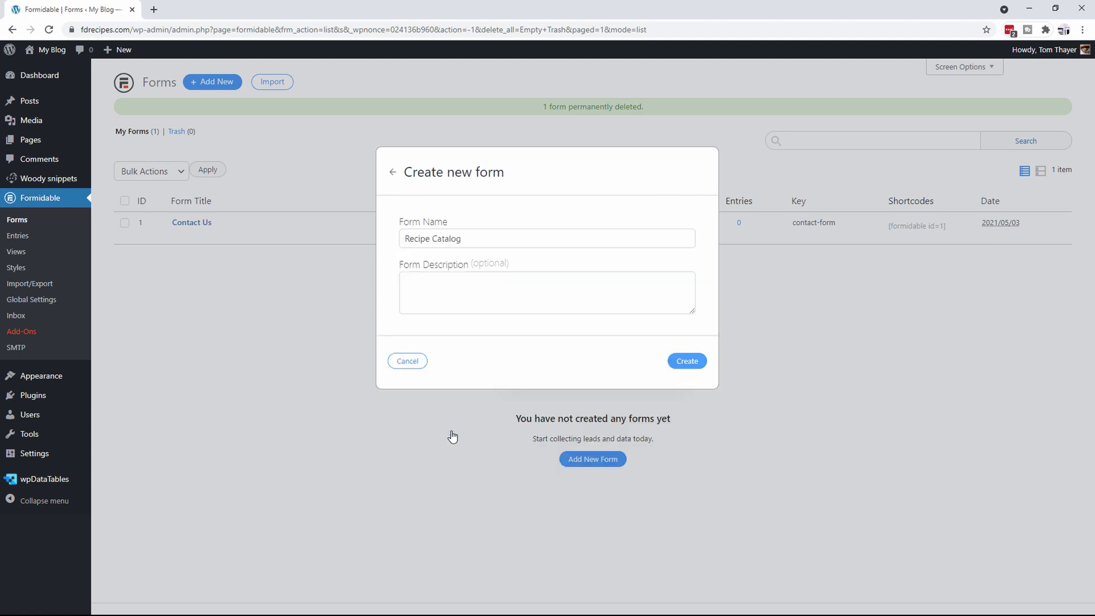
pyautogui.click(688, 362)
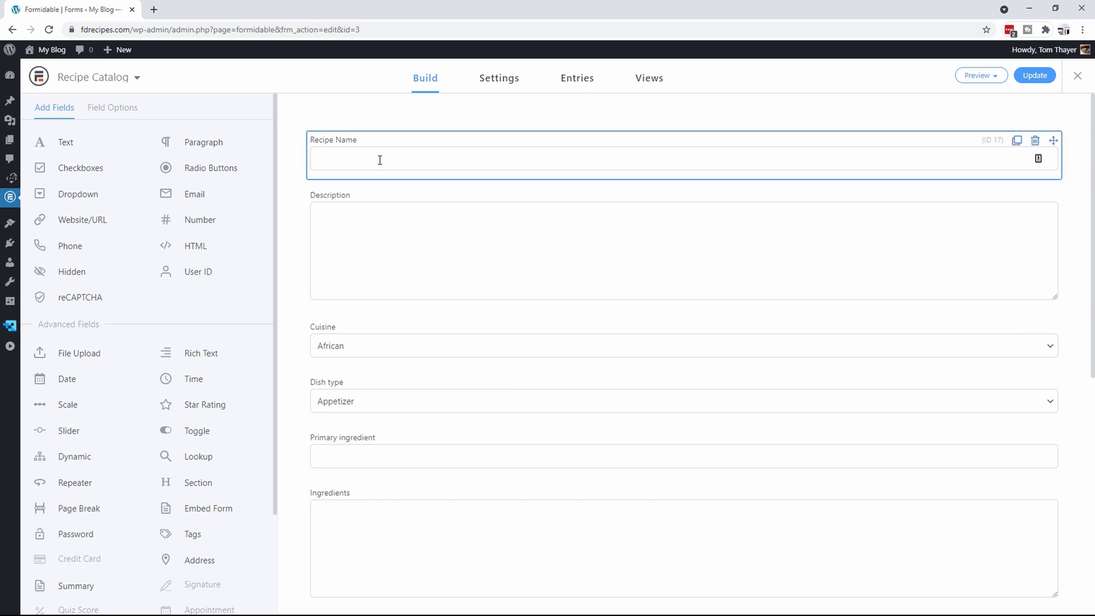
# Step: Examine the Cuisine dropdown's options and review all fields in the Recipe Catalog form
pyautogui.click(378, 344)
pyautogui.scroll(-10, 161, 359)
pyautogui.scroll(10, 162, 348)
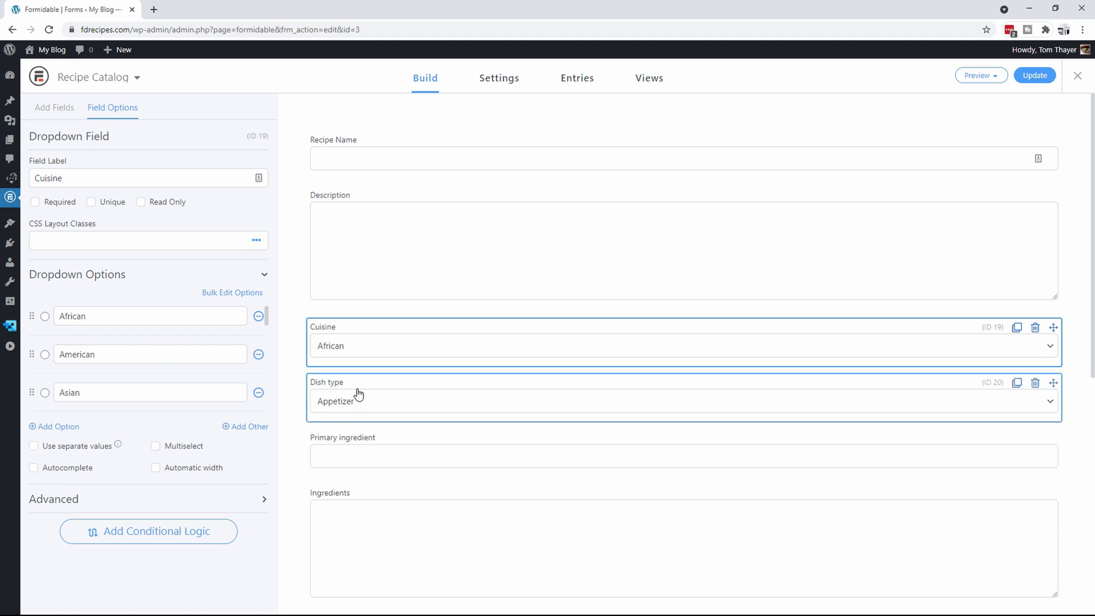
pyautogui.scroll(-2, 306, 437)
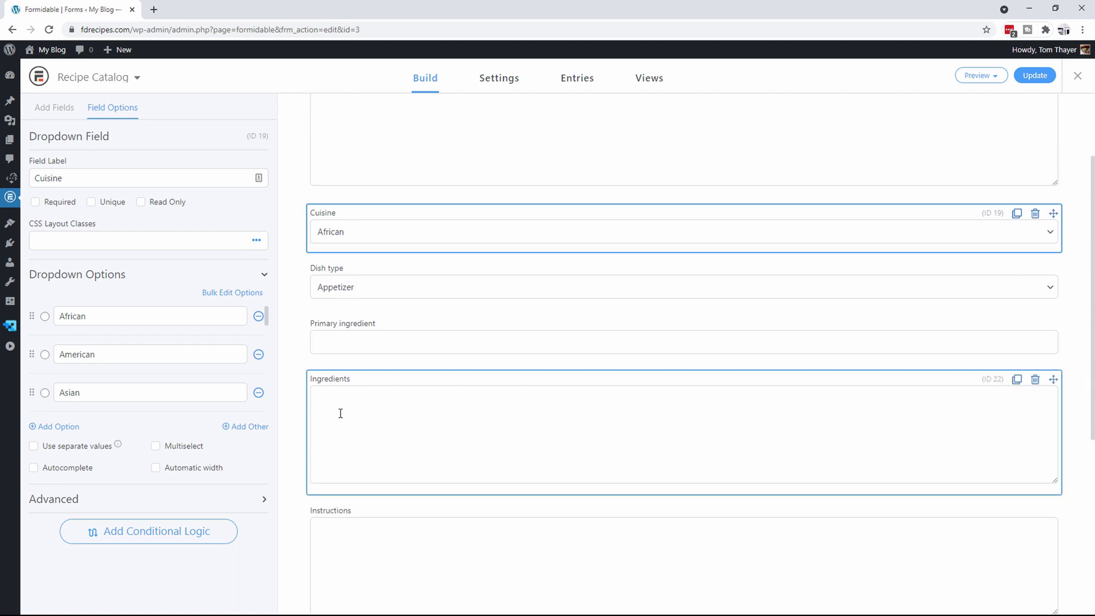
pyautogui.scroll(-3, 340, 413)
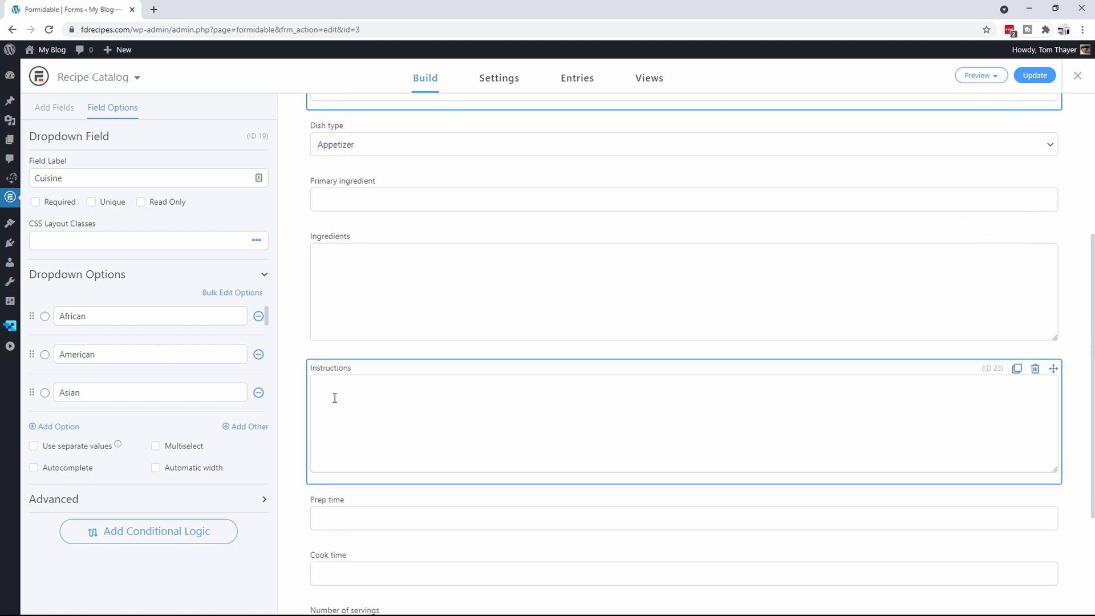
pyautogui.scroll(-3, 335, 397)
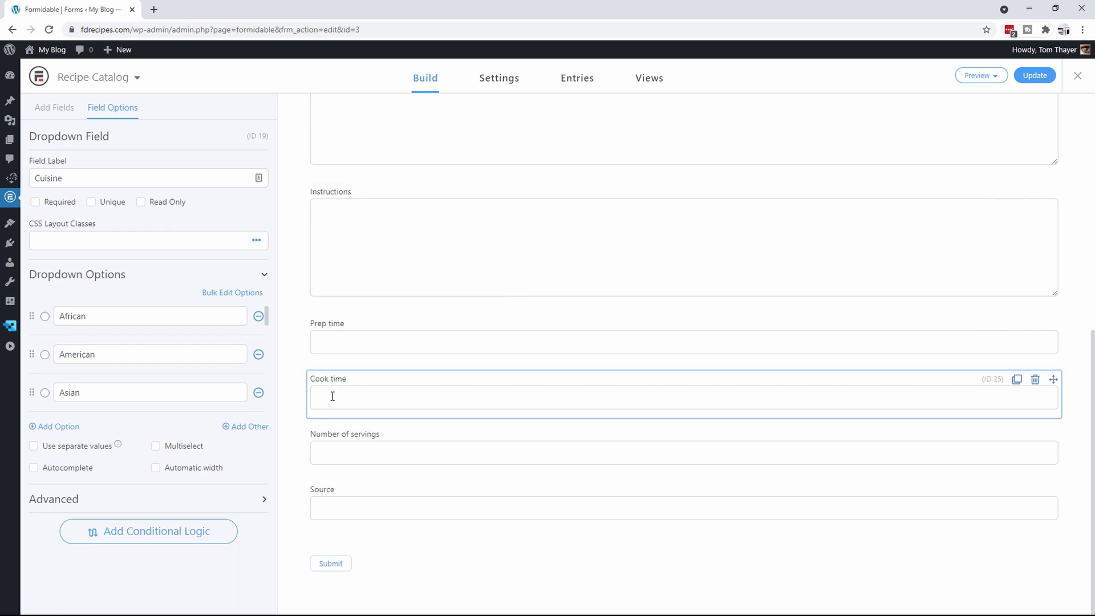
pyautogui.scroll(7, 333, 333)
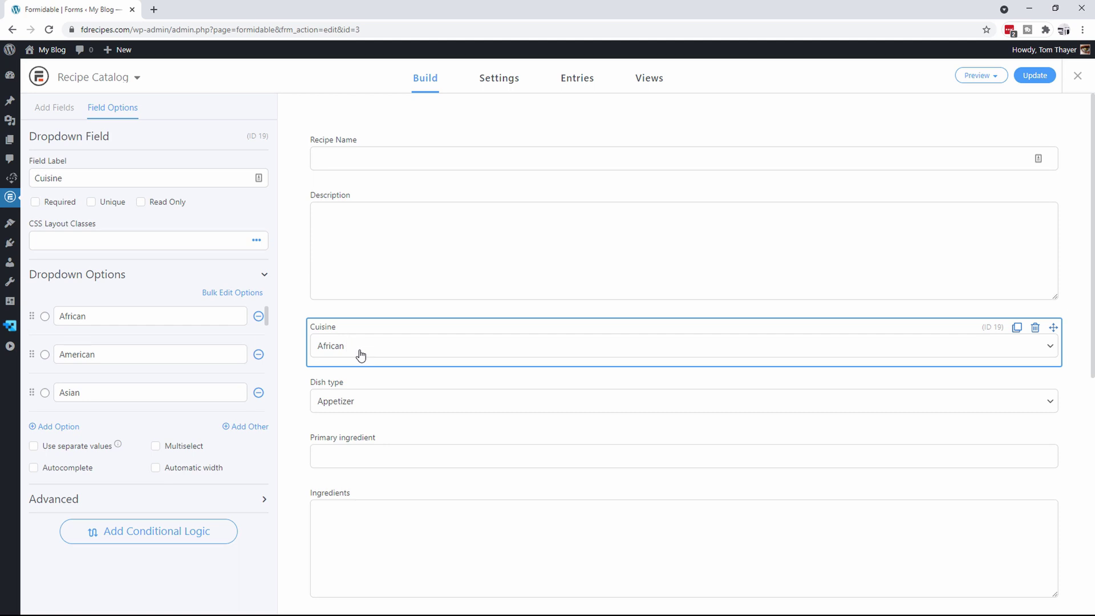
# Step: Add a File Upload field between Recipe Name and Description and label it Image
pyautogui.click(49, 109)
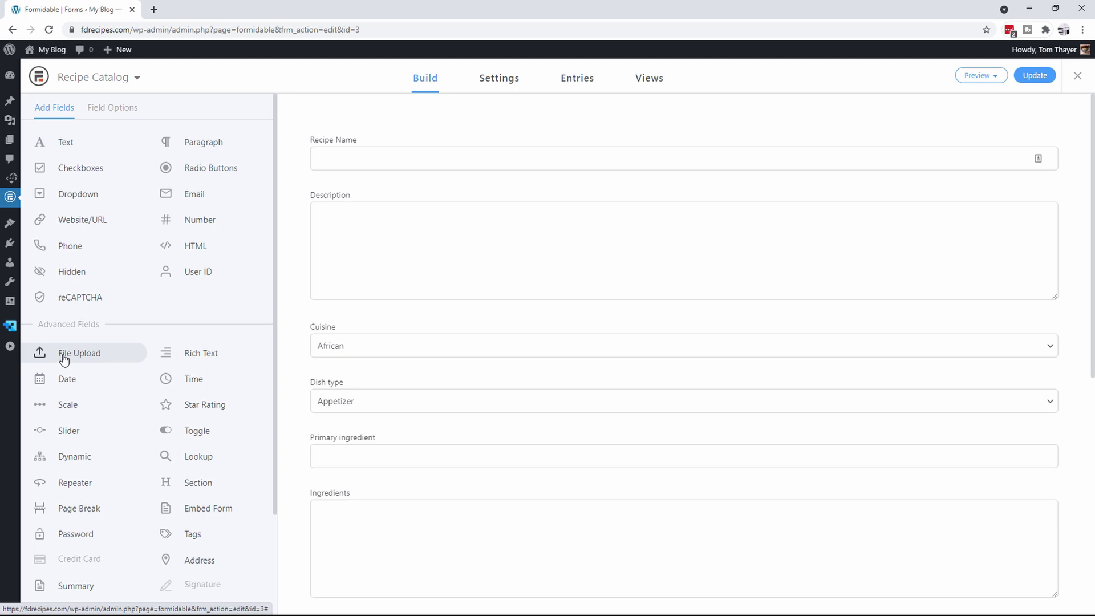
pyautogui.moveTo(64, 358); pyautogui.dragTo(355, 188)
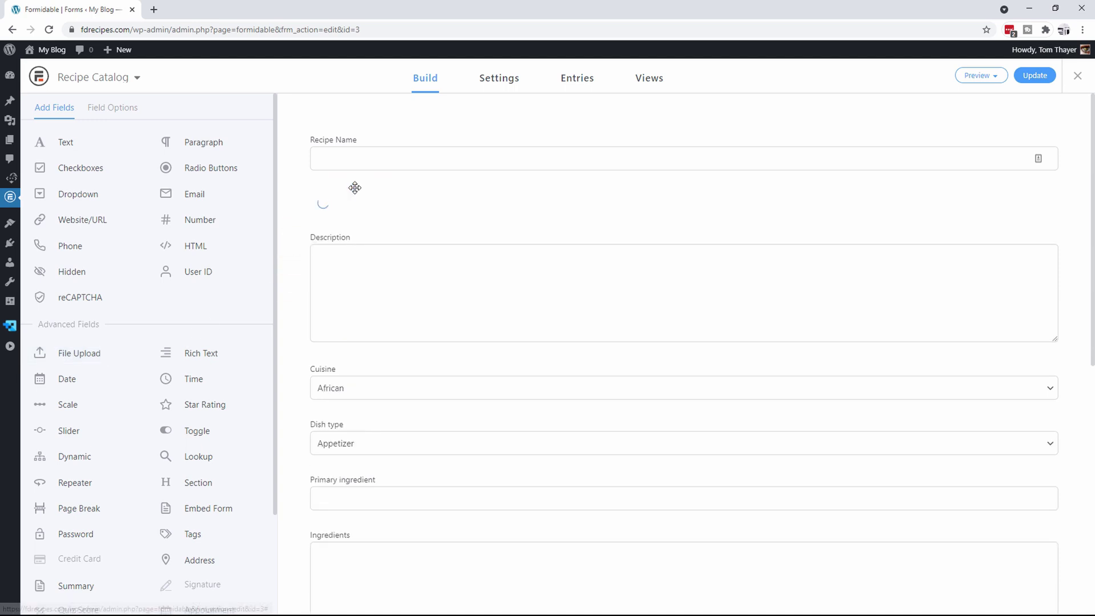
pyautogui.click(358, 201)
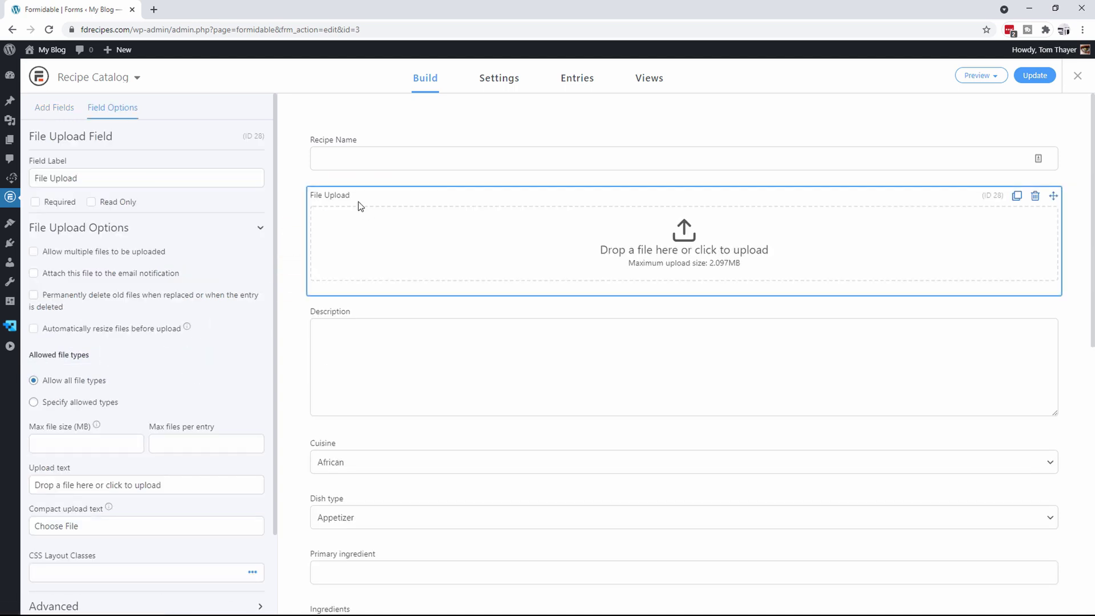
pyautogui.moveTo(80, 178); pyautogui.dragTo(21, 179)
pyautogui.write('Imag')
pyautogui.click(62, 527)
# Step: Restrict the Image field's allowed file types to jpg, jpeg, jpe and png
pyautogui.click(34, 403)
pyautogui.click(216, 408)
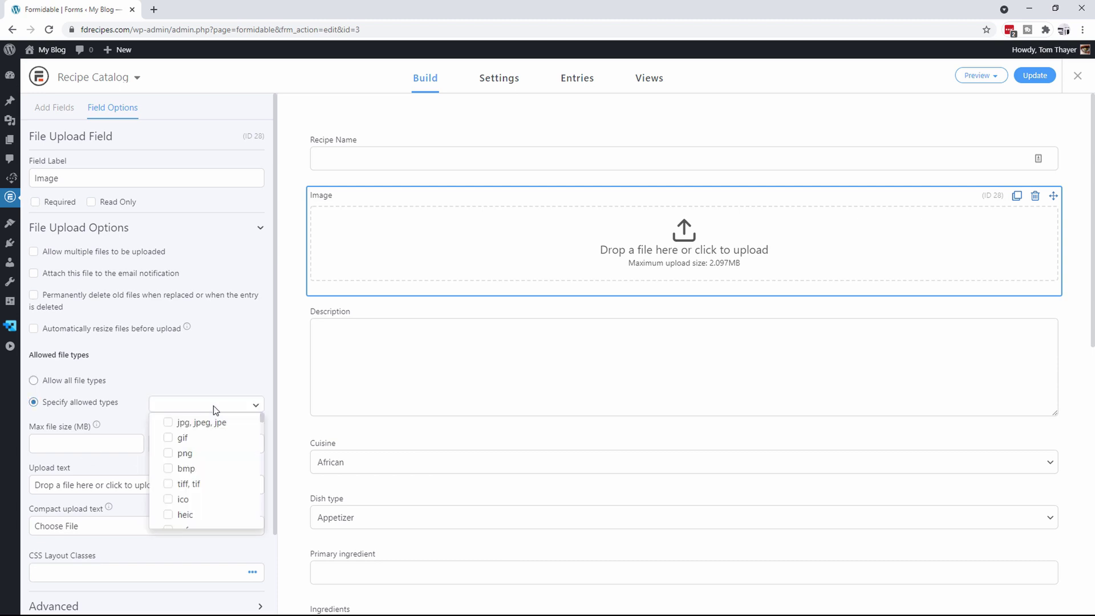
pyautogui.click(168, 424)
pyautogui.click(168, 457)
pyautogui.click(205, 406)
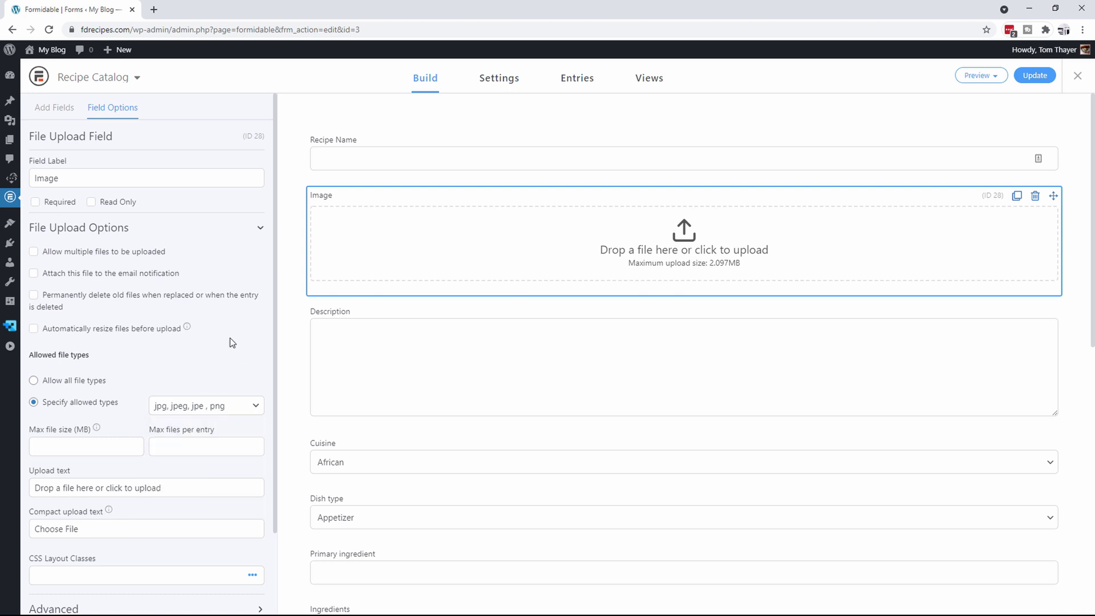
# Step: Preview the form in the site theme, look through its fields, and return to the form builder
pyautogui.scroll(-2, 148, 344)
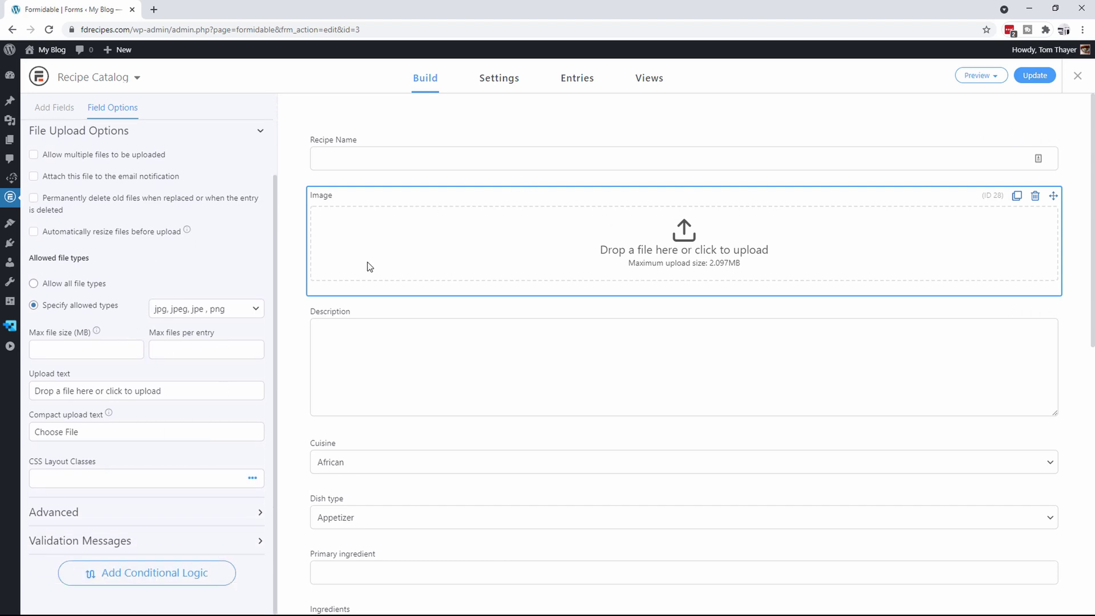
pyautogui.scroll(-2, 316, 318)
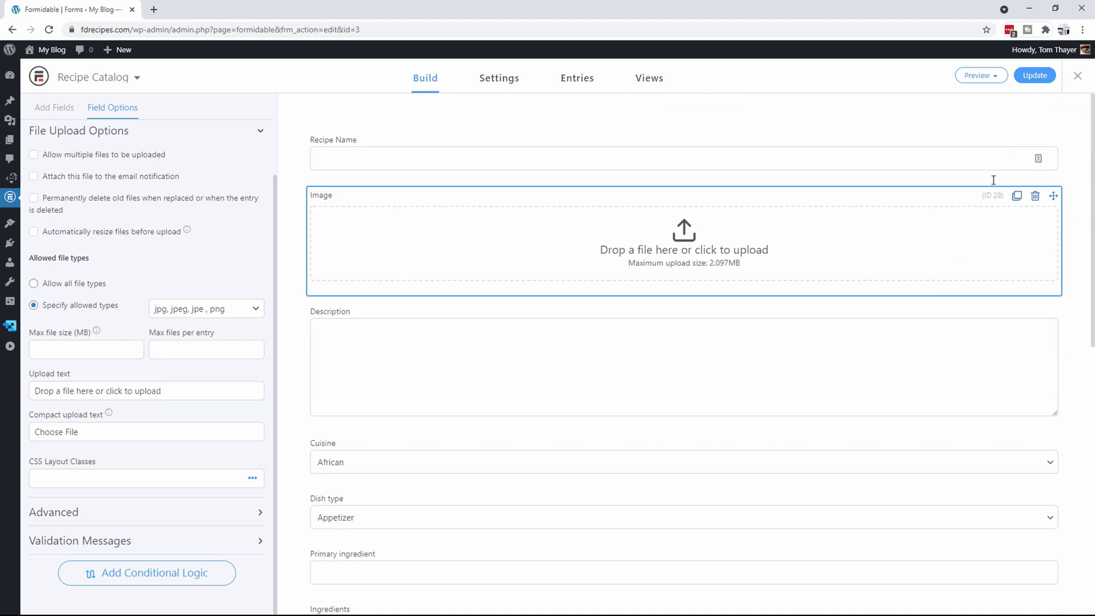
pyautogui.click(995, 75)
pyautogui.click(958, 109)
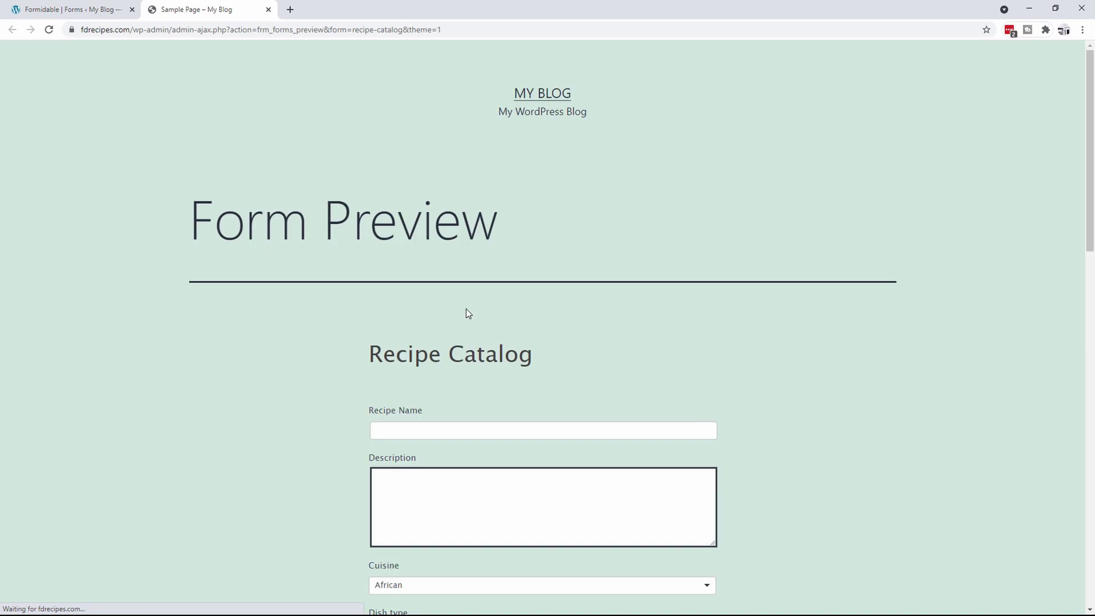
pyautogui.scroll(-2, 290, 419)
pyautogui.scroll(-1, 284, 405)
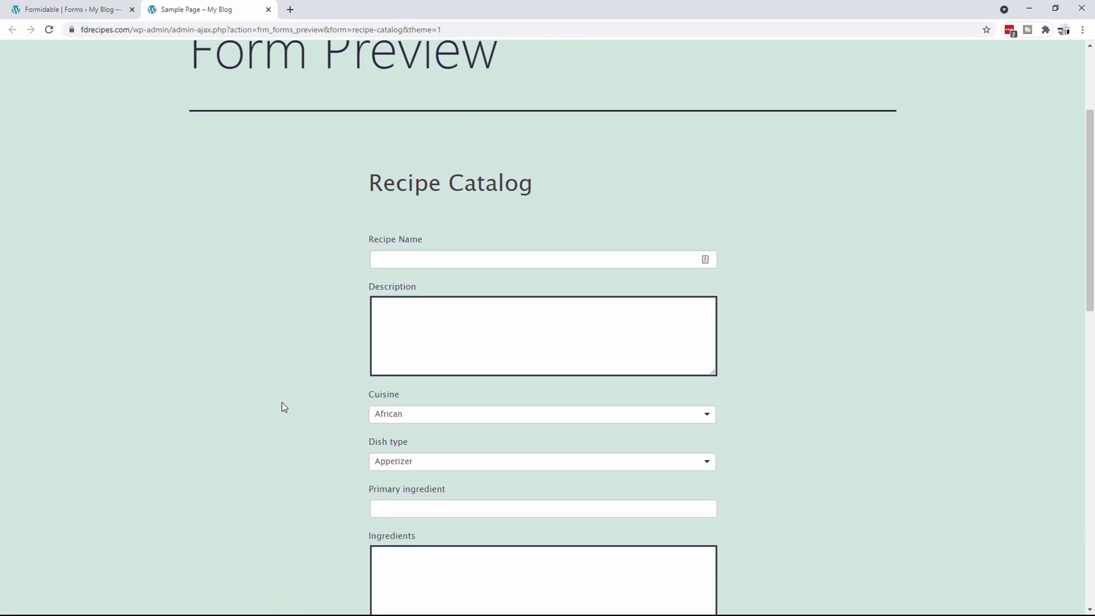
pyautogui.scroll(-2, 280, 403)
pyautogui.scroll(-2, 280, 407)
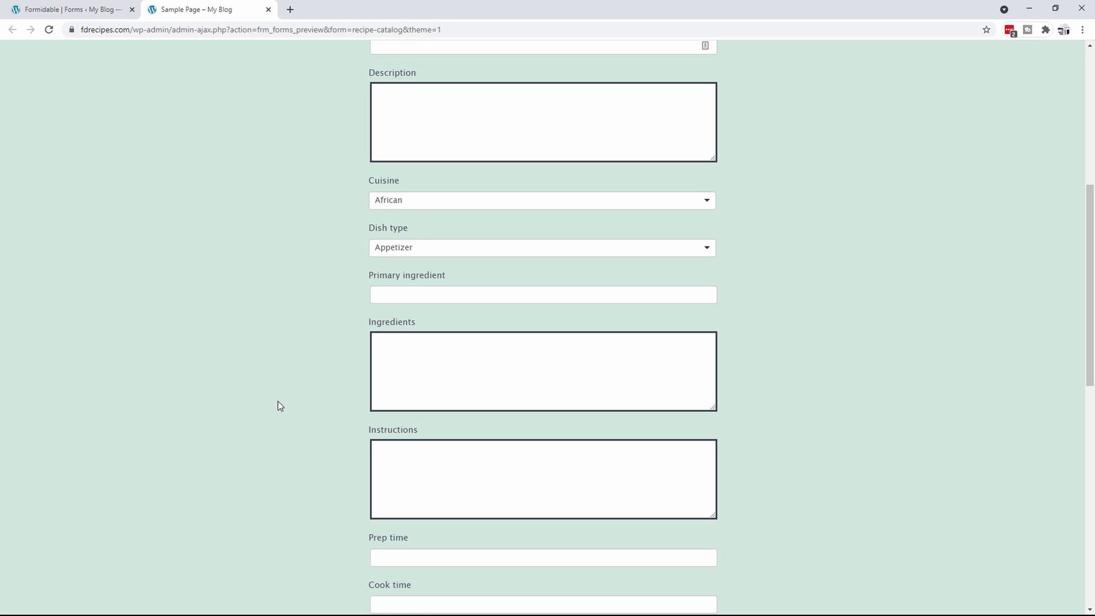
pyautogui.scroll(3, 279, 405)
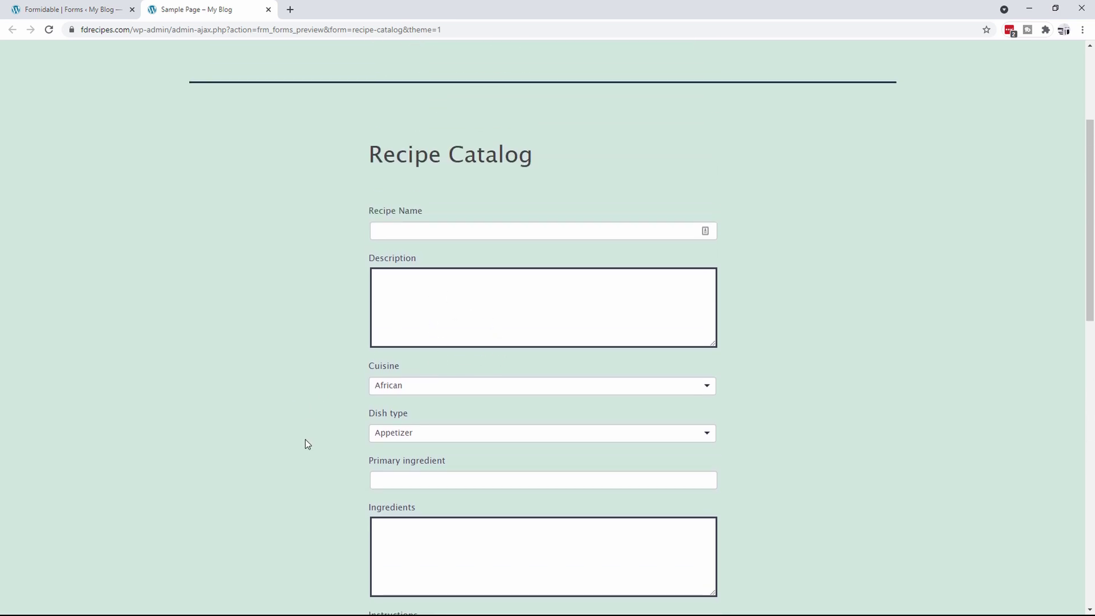
pyautogui.scroll(1, 311, 433)
pyautogui.click(268, 10)
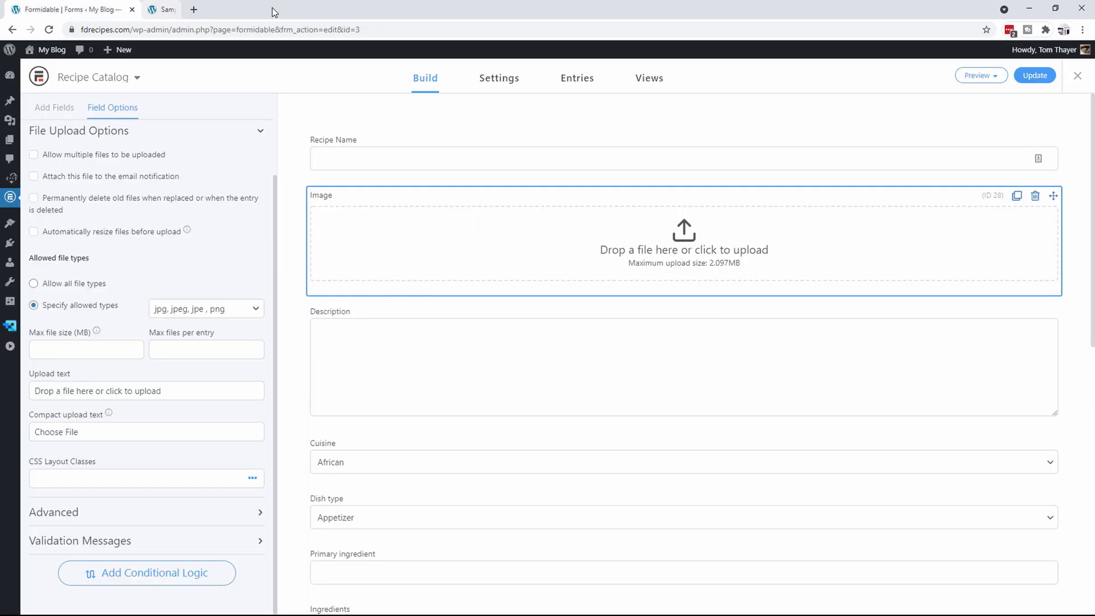
# Step: Save the form changes and open the updated form's preview in the site theme
pyautogui.click(1040, 76)
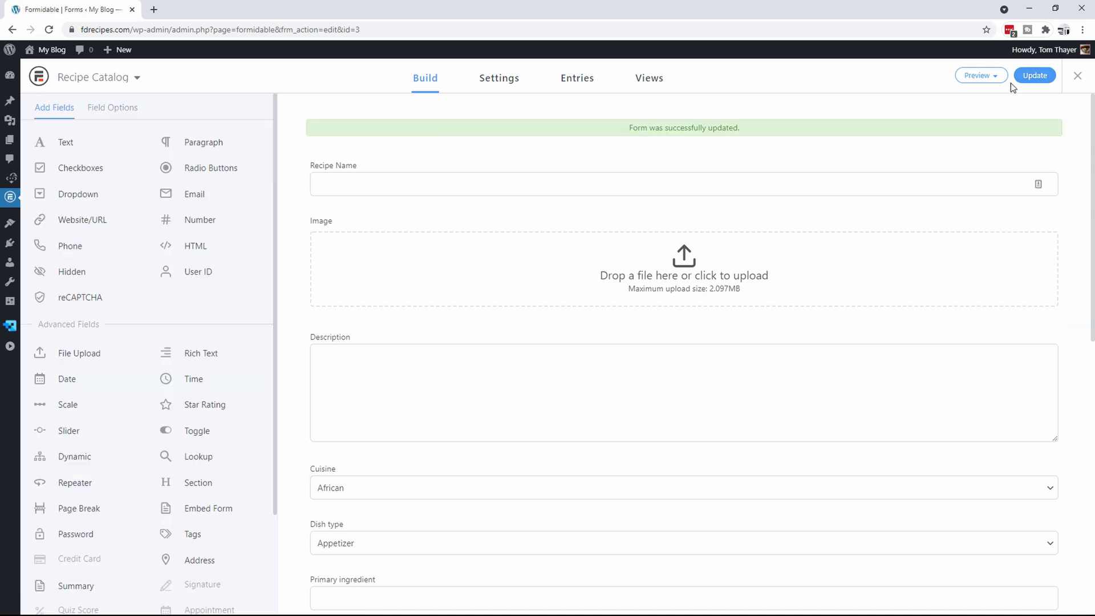
pyautogui.click(982, 76)
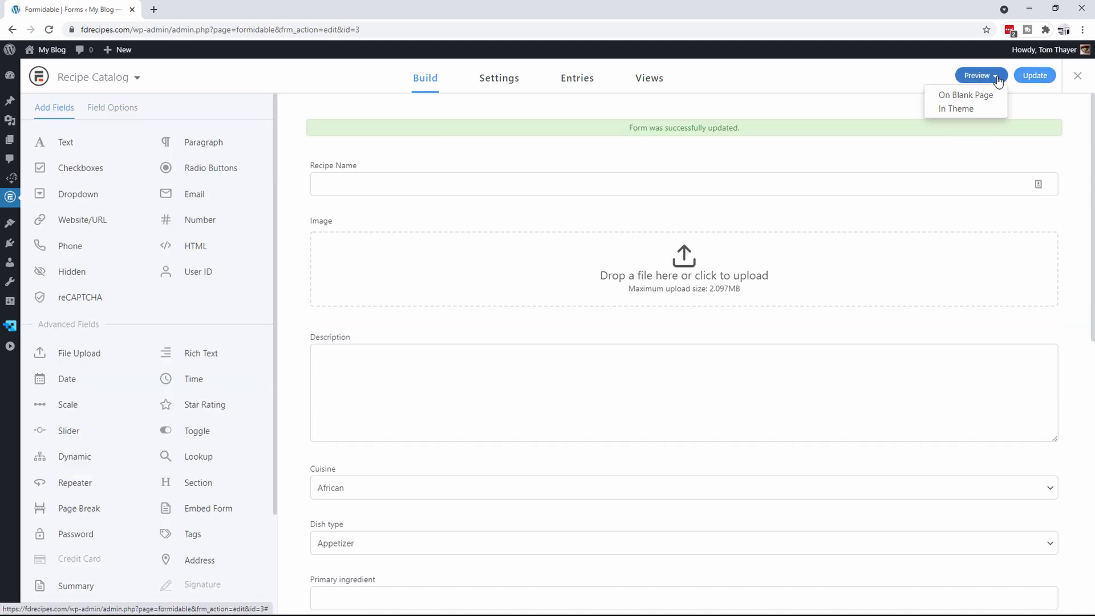
pyautogui.click(963, 108)
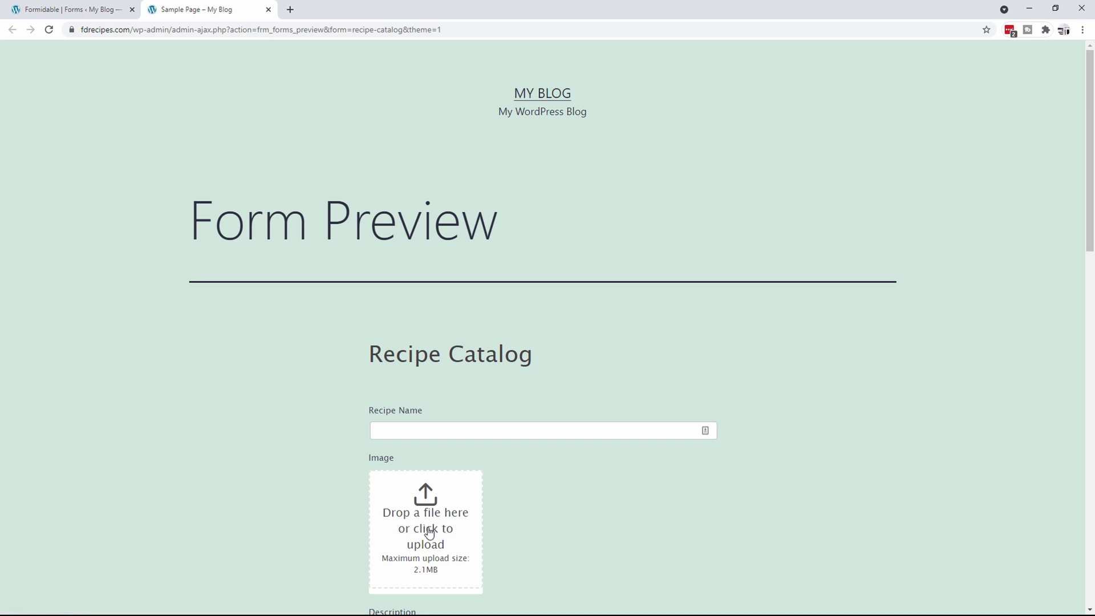
pyautogui.scroll(-3, 276, 263)
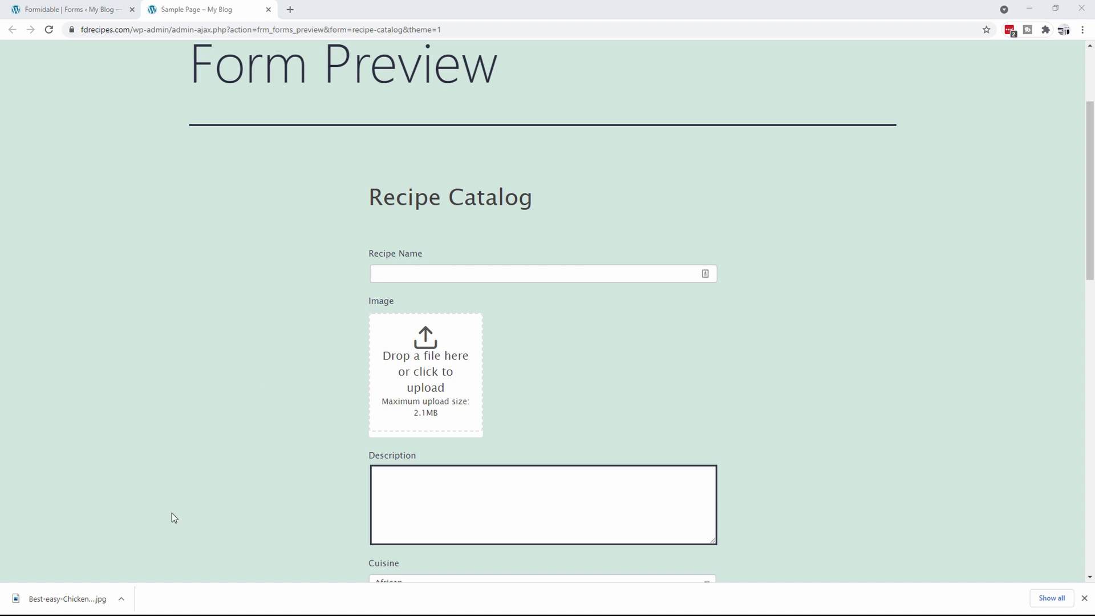
pyautogui.click(1085, 598)
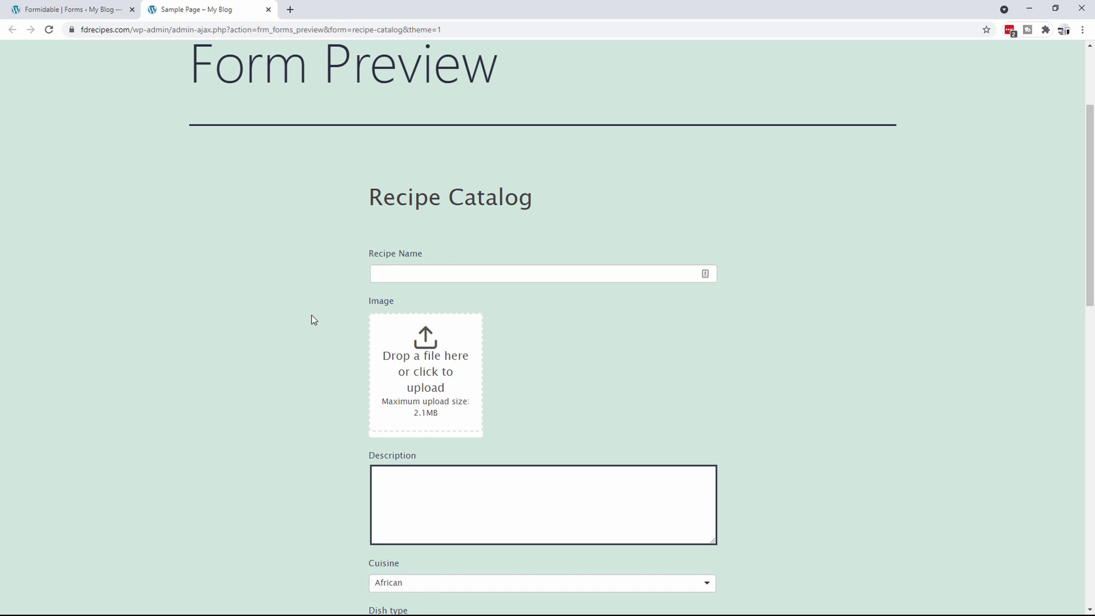
# Step: Copy the title "Chicken Curry" from the Notepad recipe notes into the Recipe Name field of the form preview
pyautogui.hotkey('alt', 'Tab')
pyautogui.hotkey('alt', 'Tab')
pyautogui.hotkey('alt', 'Tab')
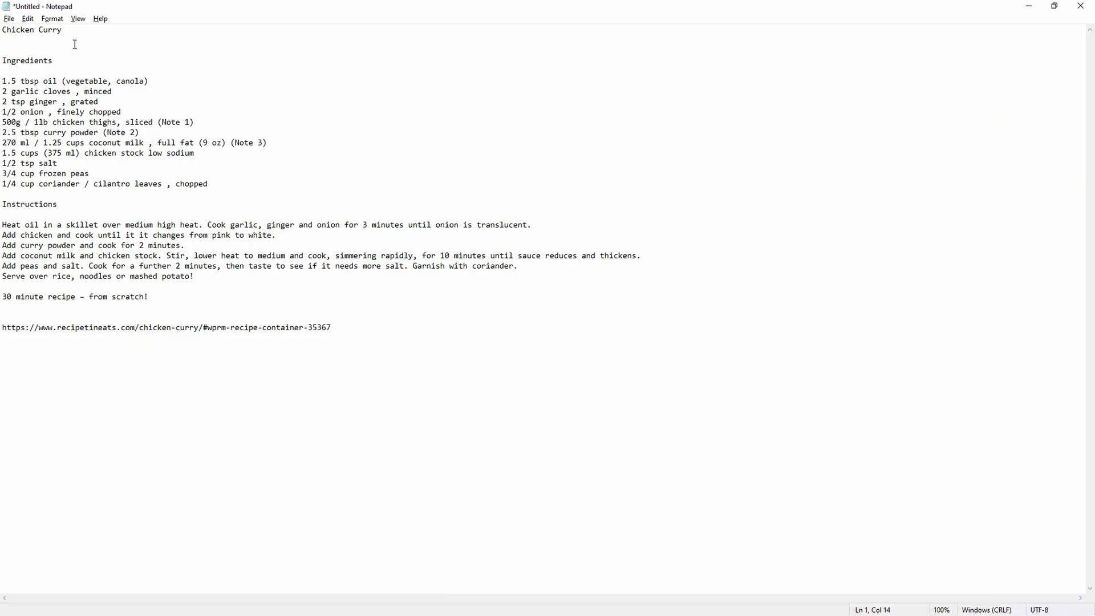
pyautogui.moveTo(67, 31); pyautogui.dragTo(16, 39)
pyautogui.hotkey('ctrl', 'c')
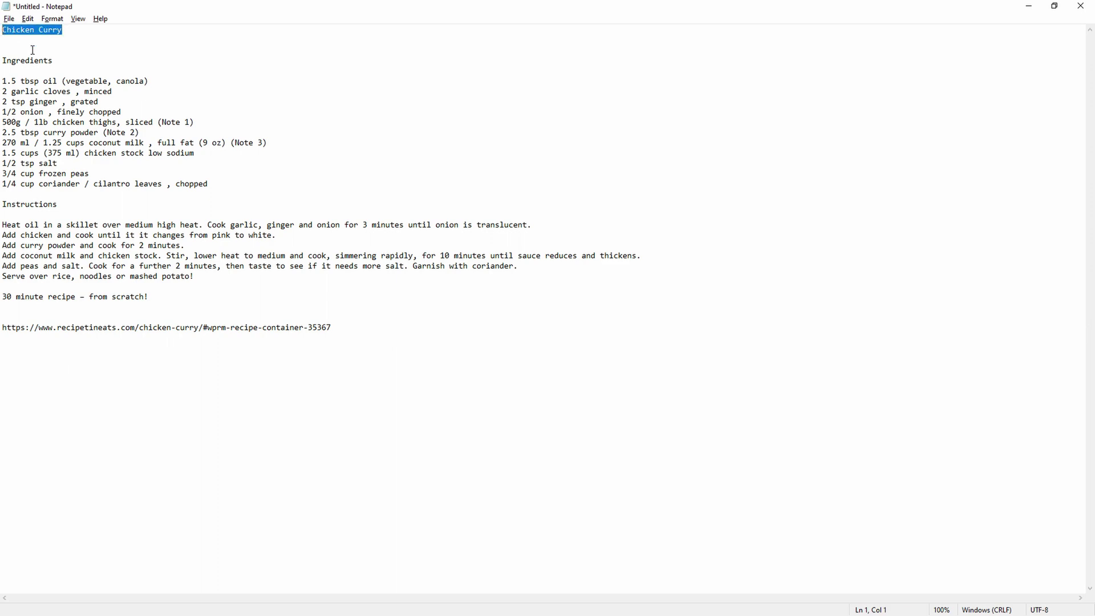
pyautogui.hotkey('alt', 'Tab')
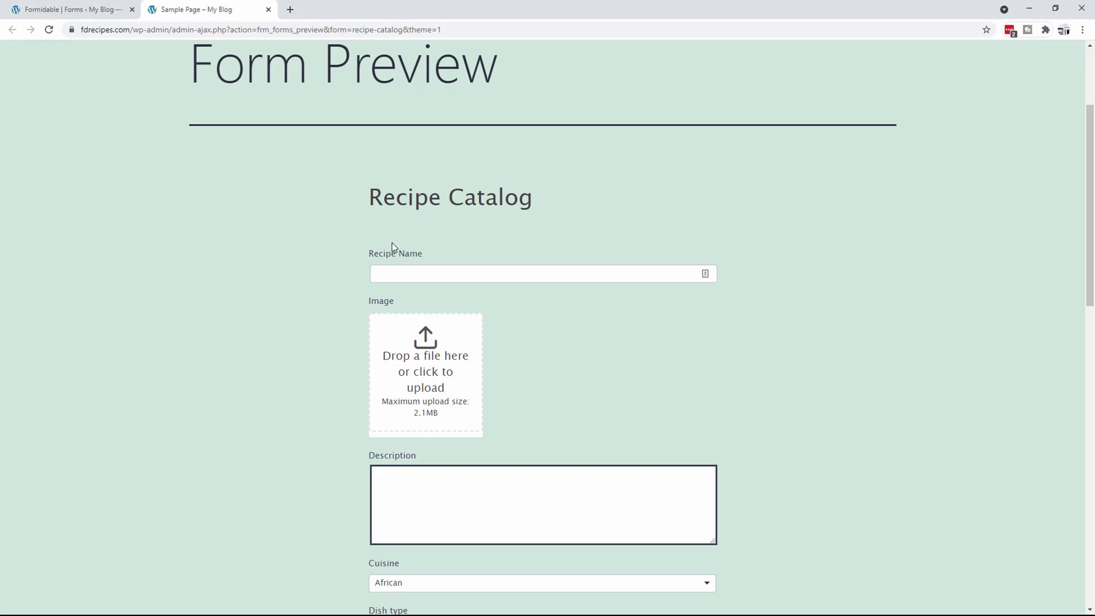
pyautogui.click(398, 273)
pyautogui.hotkey('ctrl', 'v')
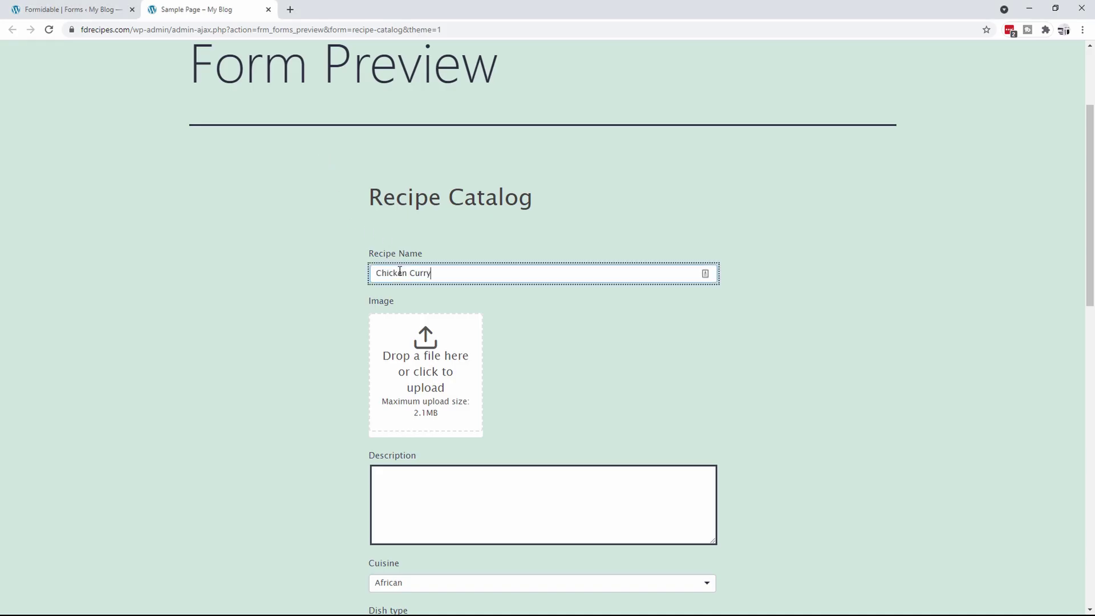
# Step: Upload Best-easy-Chicken-Curry_5.jpg from the Desktop as the recipe image and enter the description "An amazing chicken curry"
pyautogui.click(430, 381)
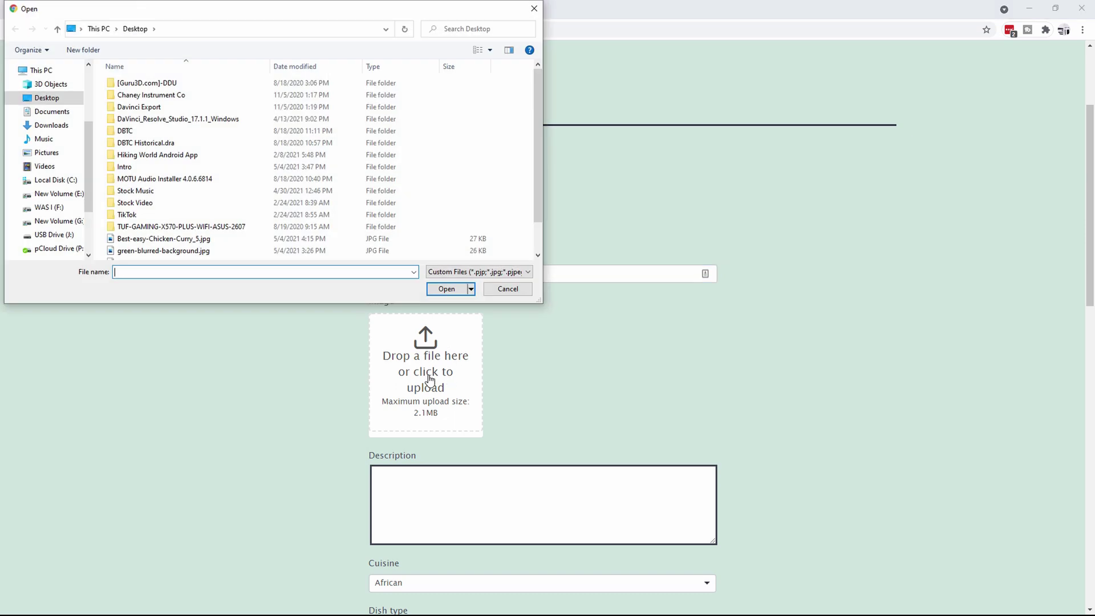
pyautogui.doubleClick(155, 238)
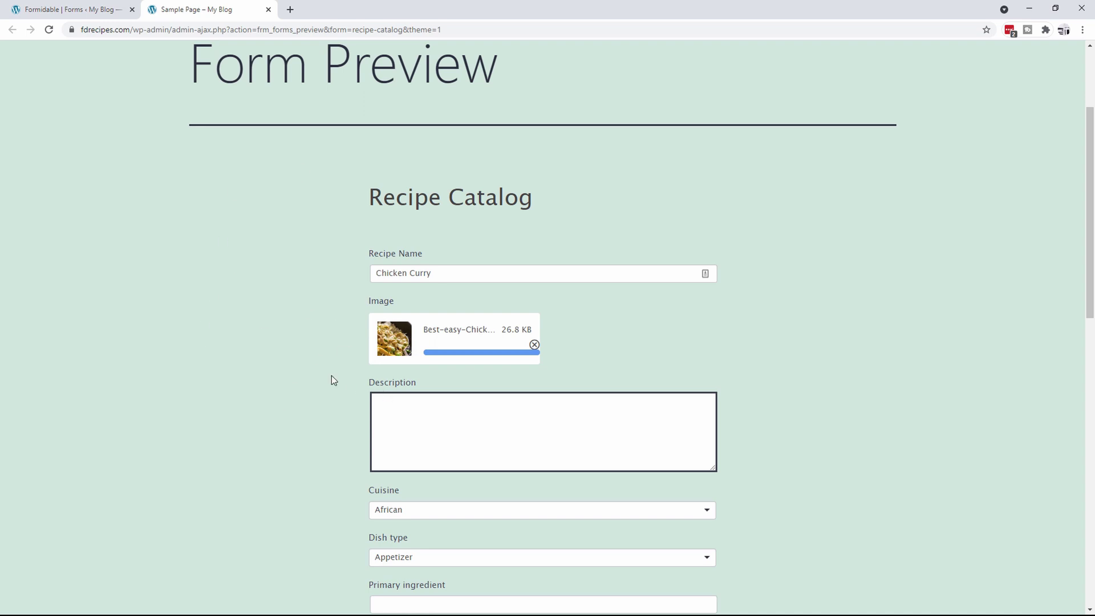
pyautogui.click(409, 416)
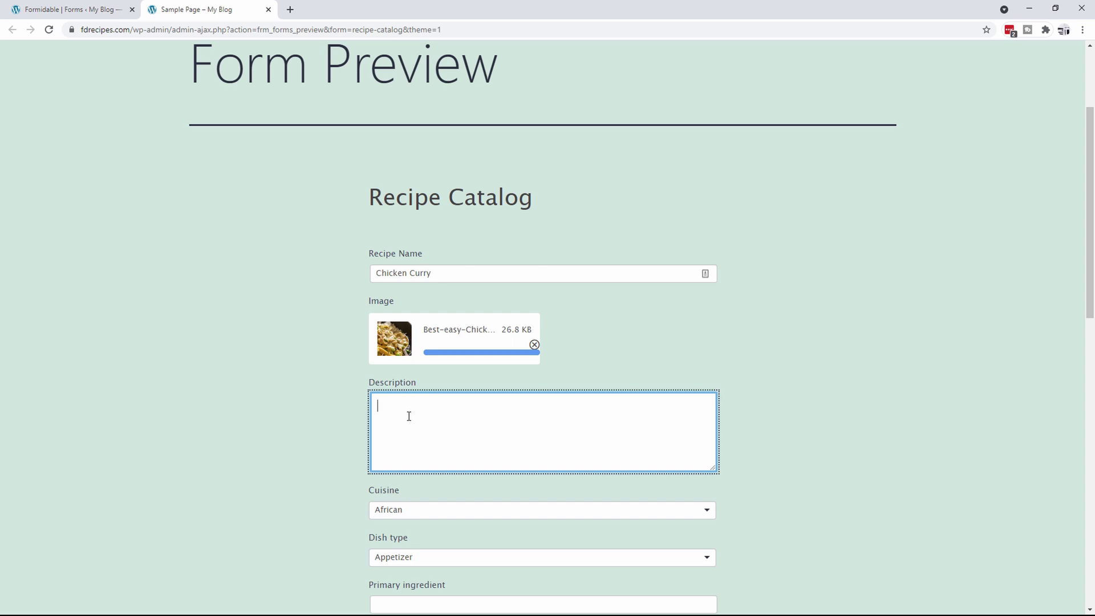
pyautogui.write('An amazing chicken currey')
pyautogui.press('BackSpace')
pyautogui.press('BackSpace')
pyautogui.write('y')
pyautogui.scroll(-3, 355, 341)
pyautogui.scroll(-1, 306, 348)
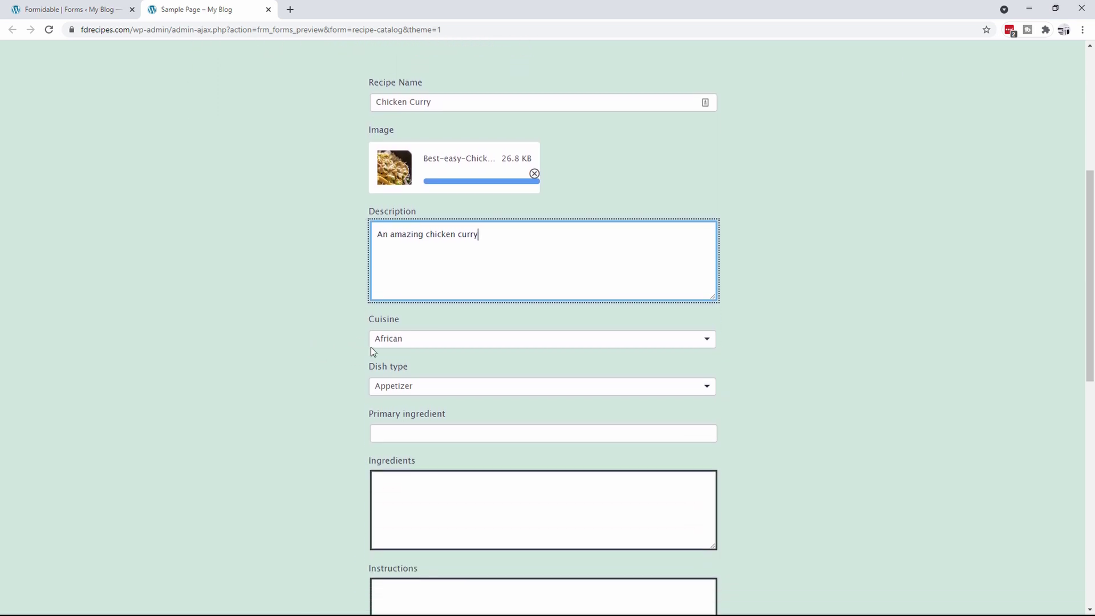
# Step: Set the recipe's cuisine to Indian and dish type to Main, and enter "Curry" as the primary ingredient
pyautogui.click(403, 340)
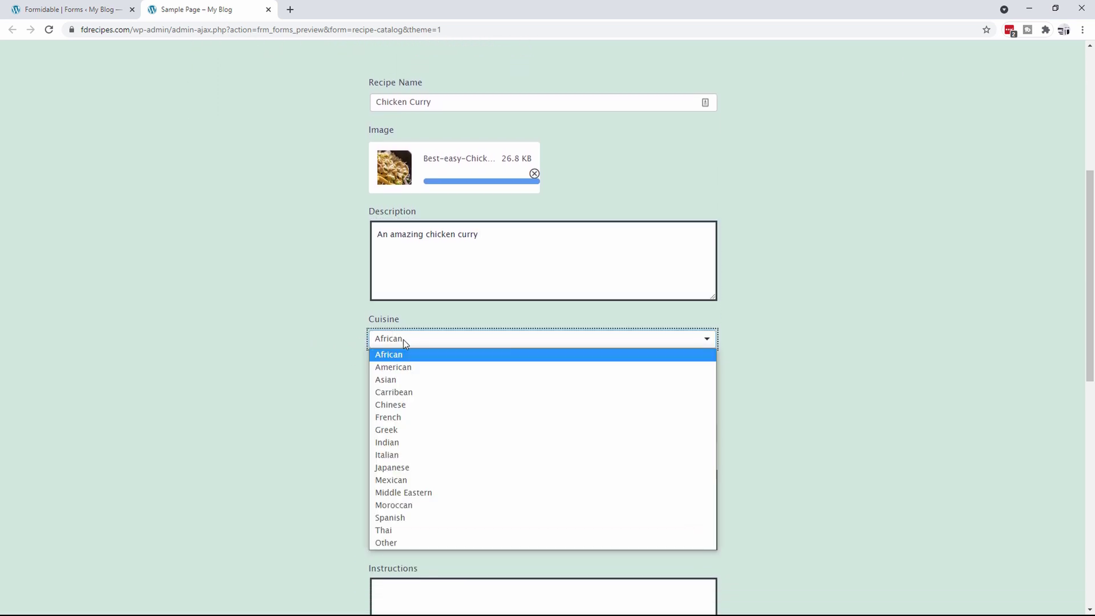
pyautogui.click(403, 442)
pyautogui.click(453, 387)
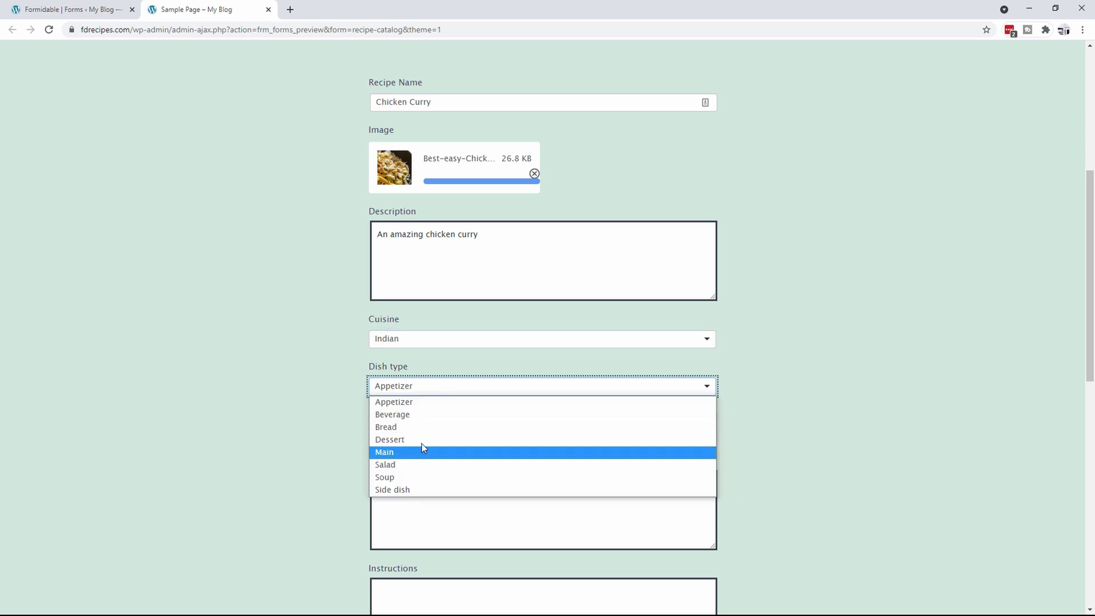
pyautogui.click(394, 454)
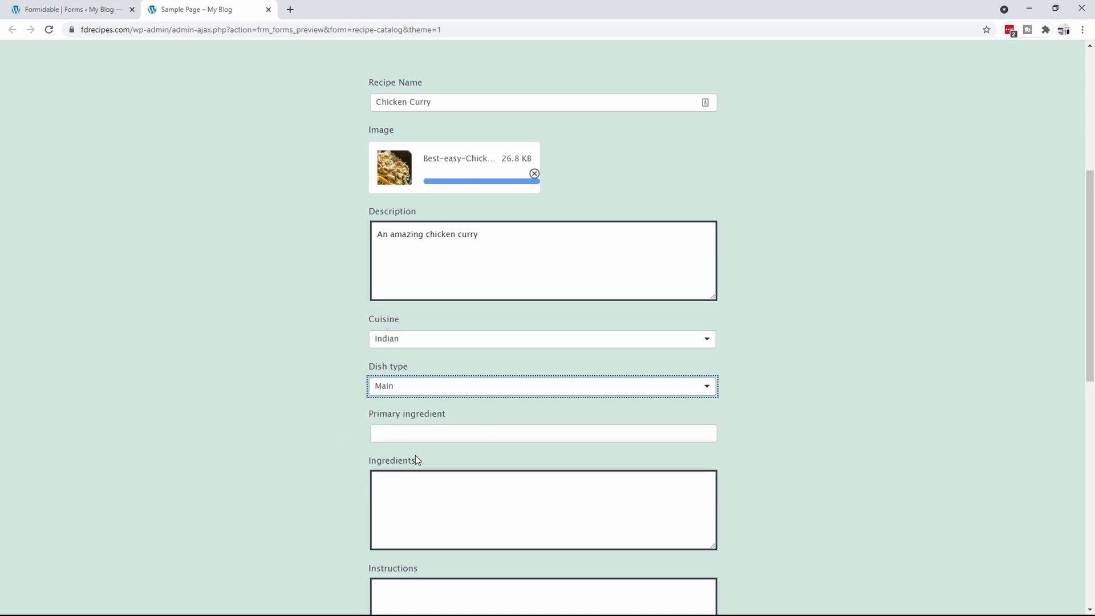
pyautogui.click(441, 437)
pyautogui.write('Curry')
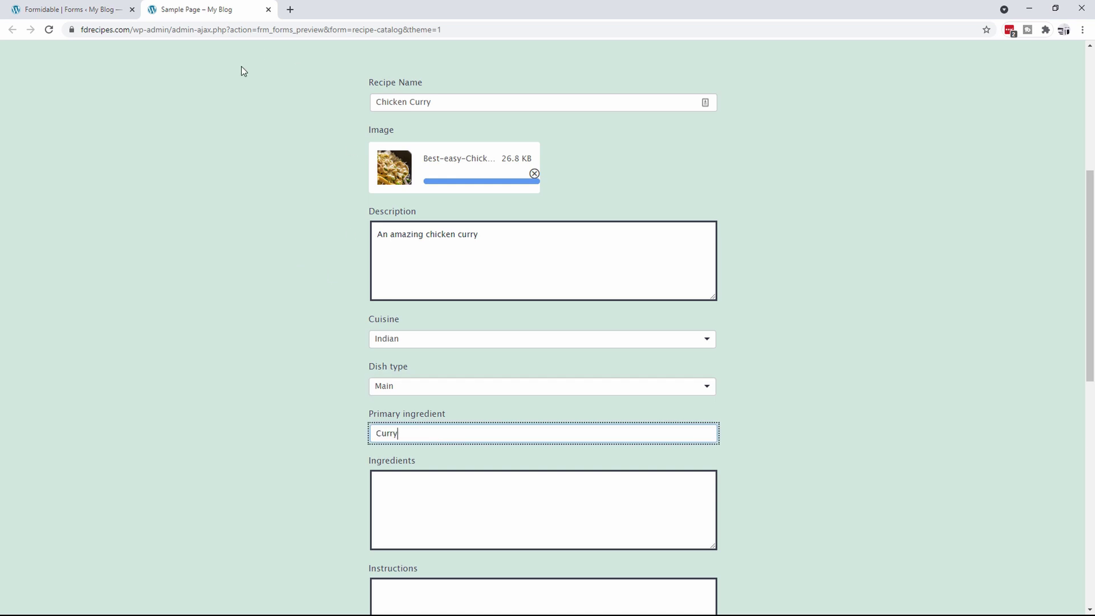
# Step: Copy the full ingredient list from the Notepad recipe notes into the Ingredients field of the form preview
pyautogui.hotkey('alt', 'Tab')
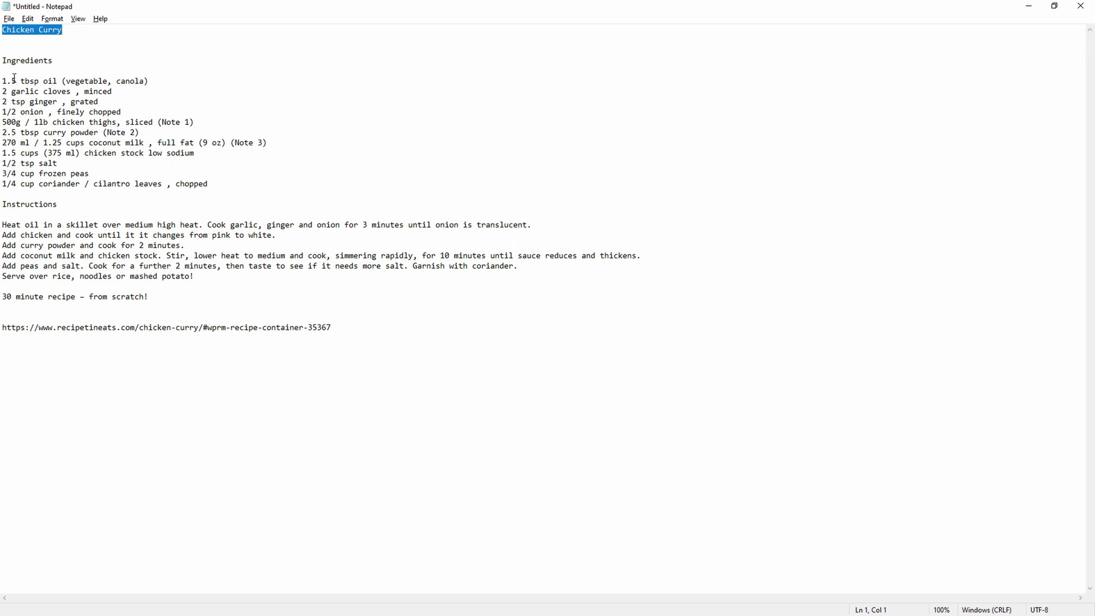
pyautogui.moveTo(2, 80); pyautogui.dragTo(221, 188)
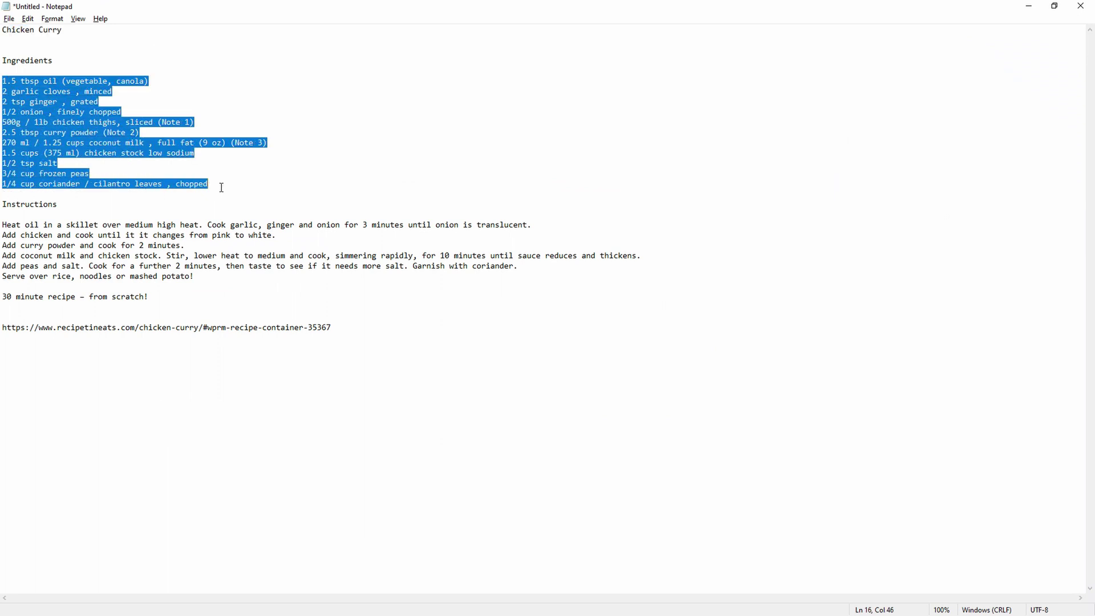
pyautogui.hotkey('alt', 'Tab')
pyautogui.click(427, 498)
pyautogui.hotkey('ctrl', 'v')
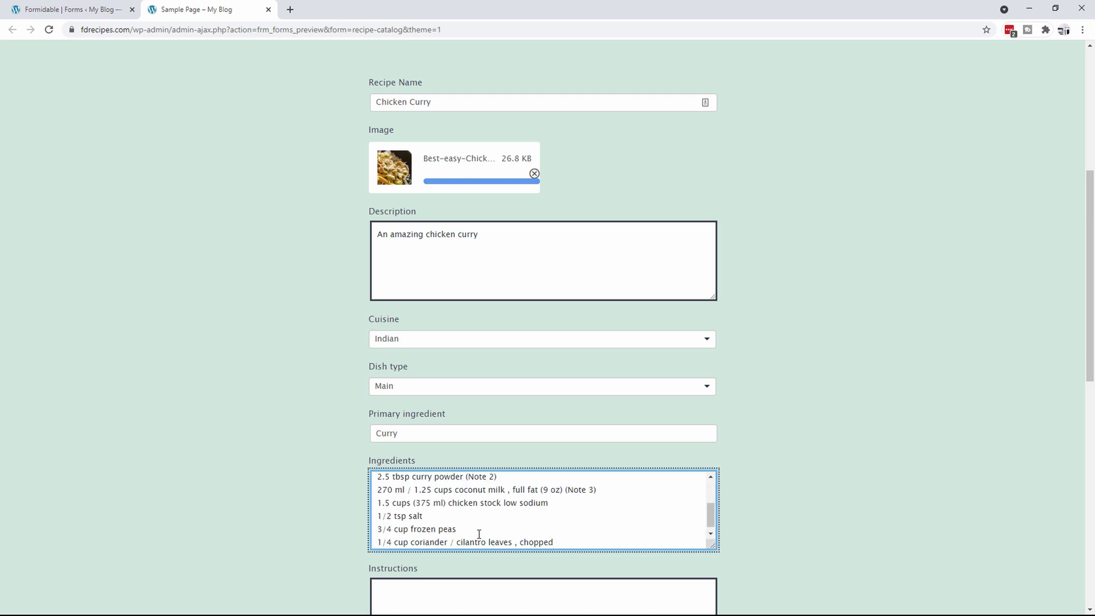
# Step: Copy the cooking instructions, from heating the oil to serving, from Notepad into the form's Instructions field
pyautogui.scroll(-3, 258, 484)
pyautogui.scroll(-1, 239, 419)
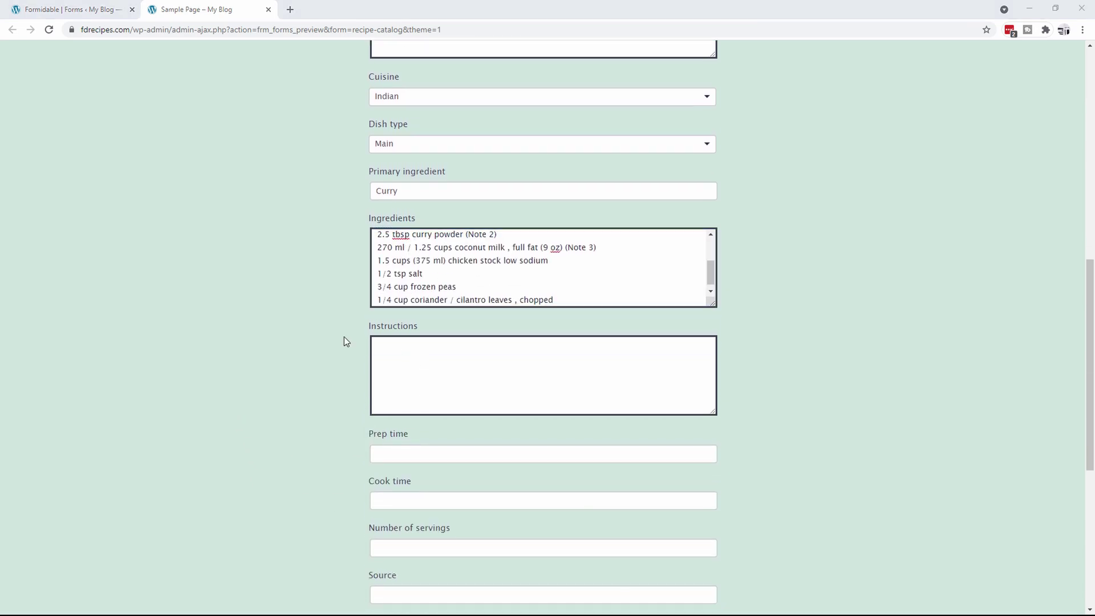
pyautogui.hotkey('alt', 'Tab')
pyautogui.moveTo(1, 225); pyautogui.dragTo(244, 280)
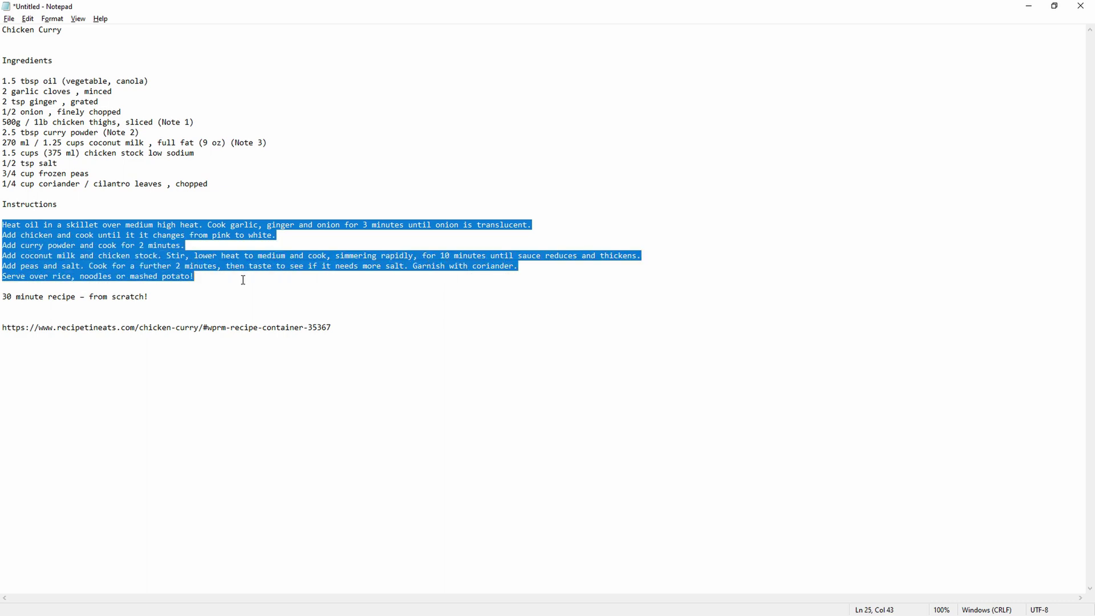
pyautogui.hotkey('alt', 'Tab')
pyautogui.click(405, 363)
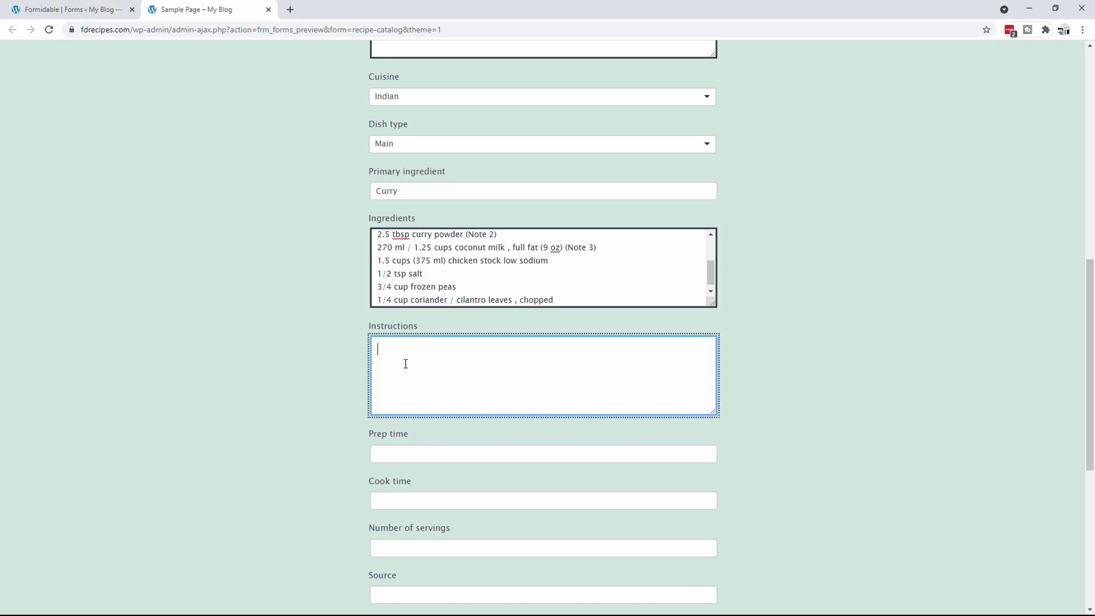
pyautogui.hotkey('ctrl', 'v')
# Step: Enter a prep time of "10 Minutes", a cook time of "20 Minutes" and 4 servings
pyautogui.click(392, 454)
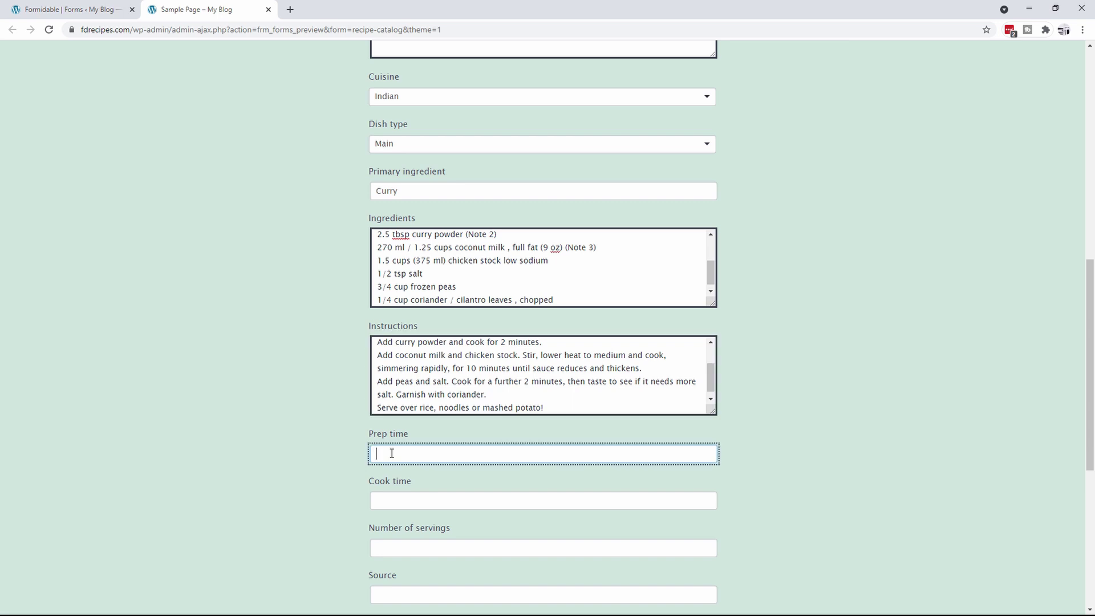
pyautogui.write('10 Minutes')
pyautogui.click(412, 505)
pyautogui.write('20 Minutes')
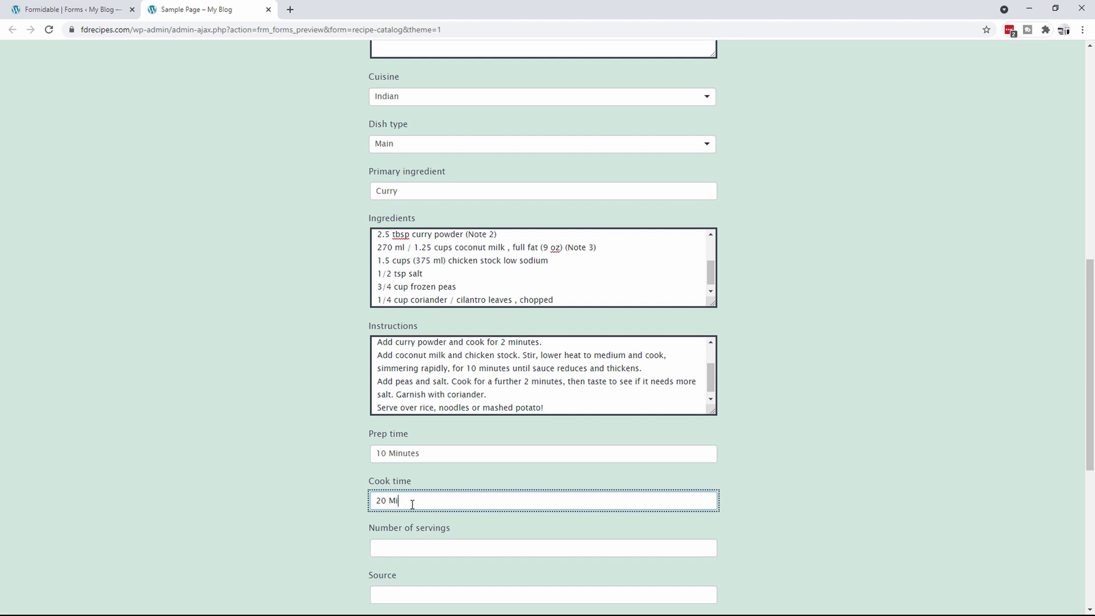
pyautogui.click(405, 545)
pyautogui.write('4')
pyautogui.scroll(-1, 331, 496)
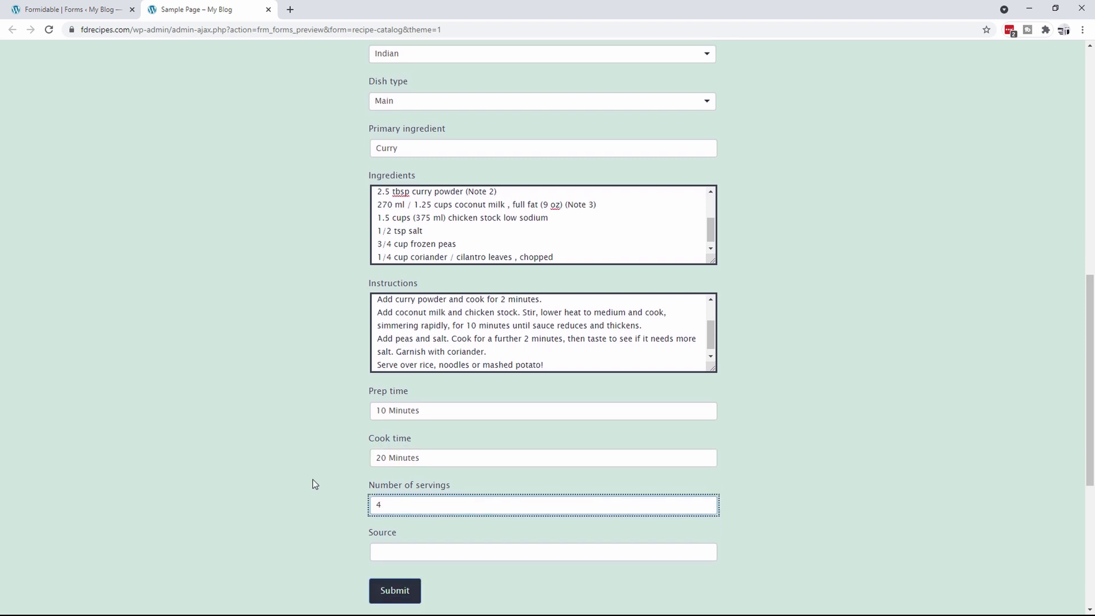
pyautogui.hotkey('alt', 'Tab')
pyautogui.moveTo(333, 329); pyautogui.dragTo(2, 328)
pyautogui.hotkey('ctrl', 'c')
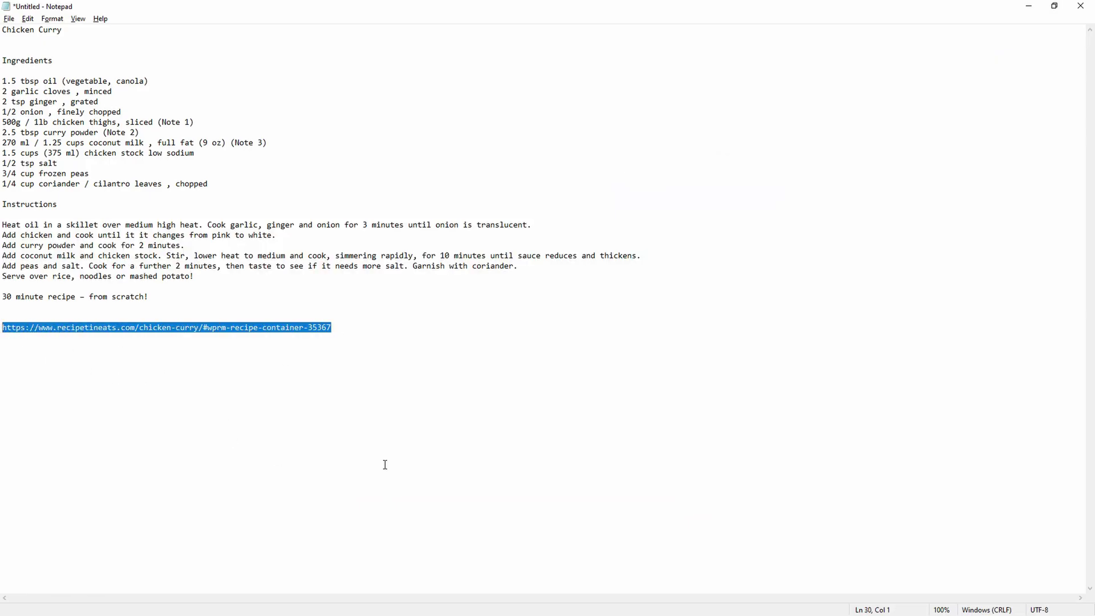
pyautogui.hotkey('alt', 'Tab')
pyautogui.click(399, 550)
pyautogui.hotkey('ctrl', 'v')
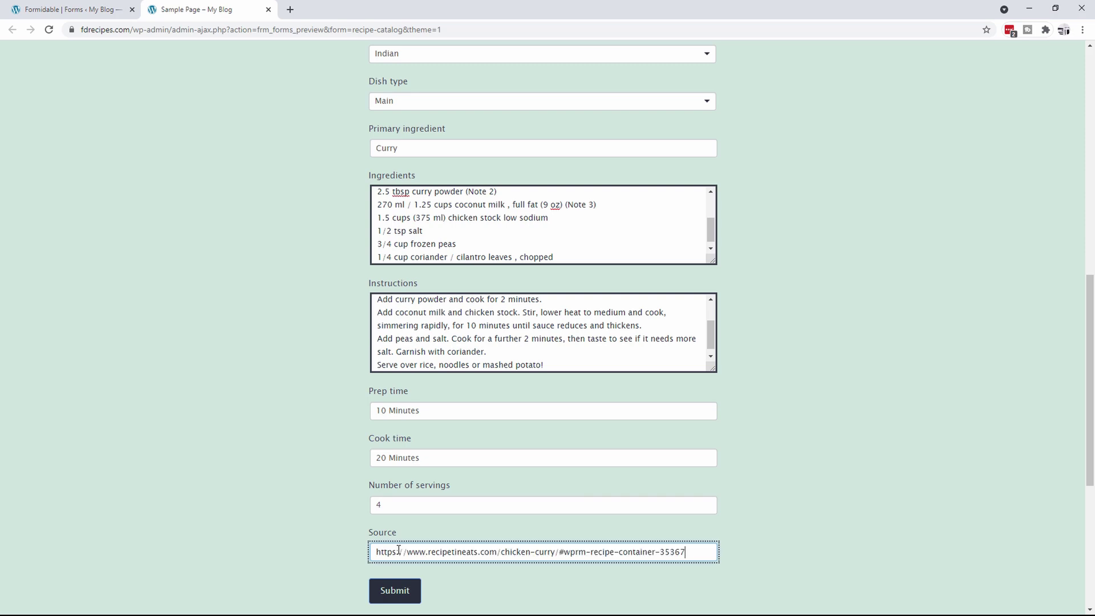
# Step: Review the completed Chicken Curry form and submit it
pyautogui.scroll(-1, 273, 474)
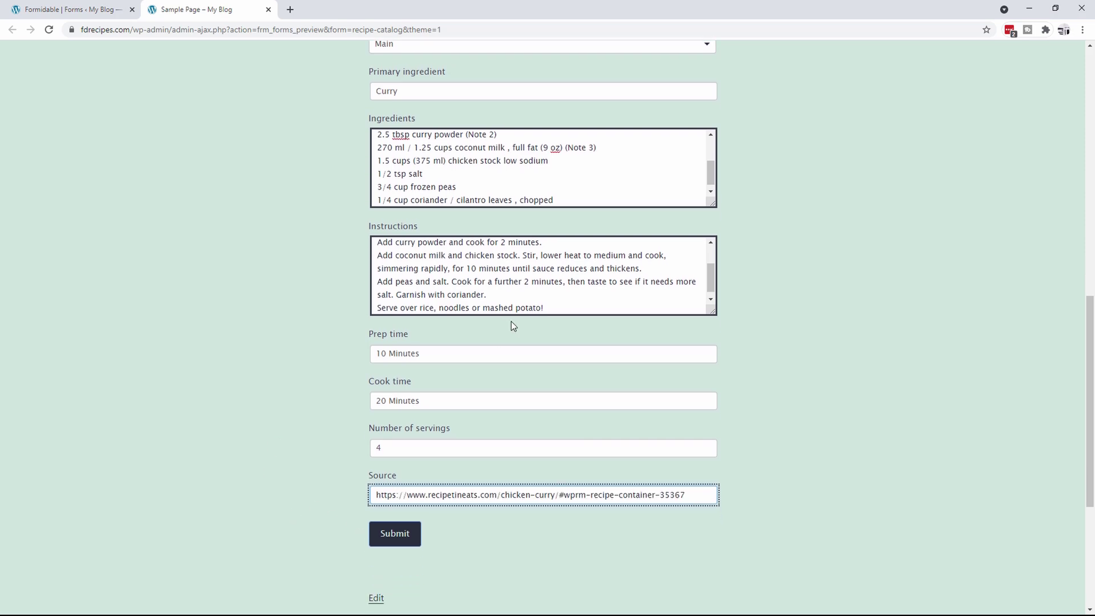
pyautogui.scroll(6, 296, 352)
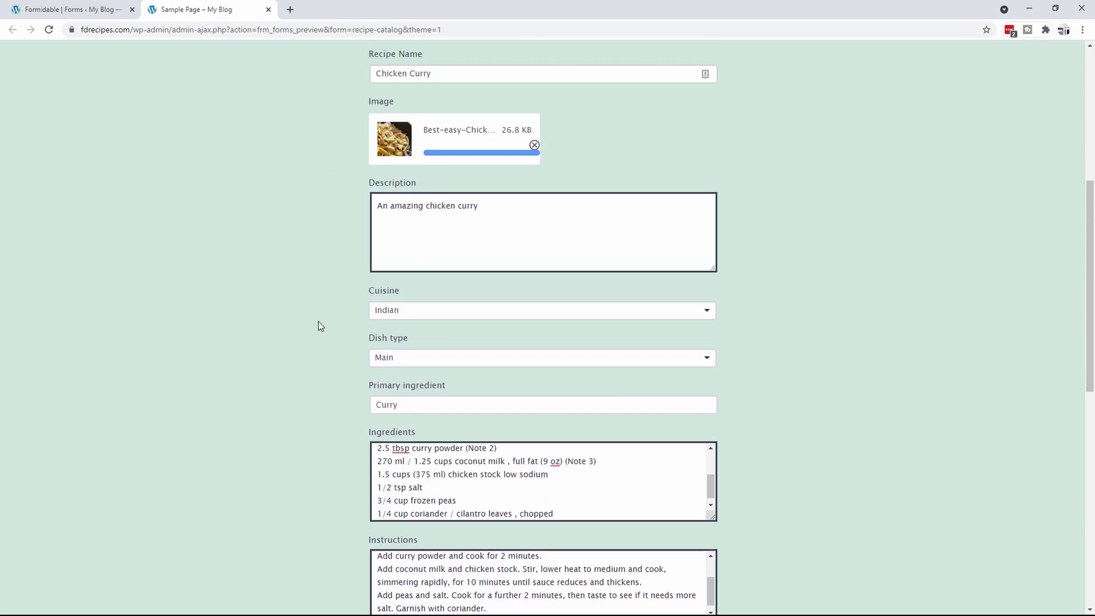
pyautogui.scroll(-7, 318, 323)
pyautogui.click(403, 481)
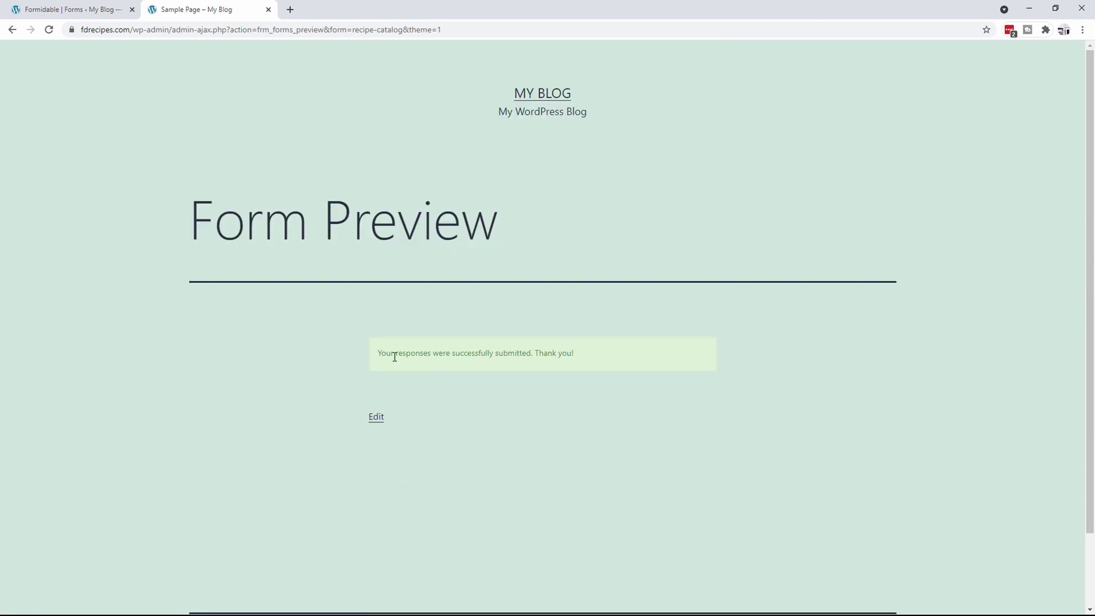
# Step: Close the form preview, check the Recipe Catalog form's submitted entries, and return to the form builder
pyautogui.click(268, 9)
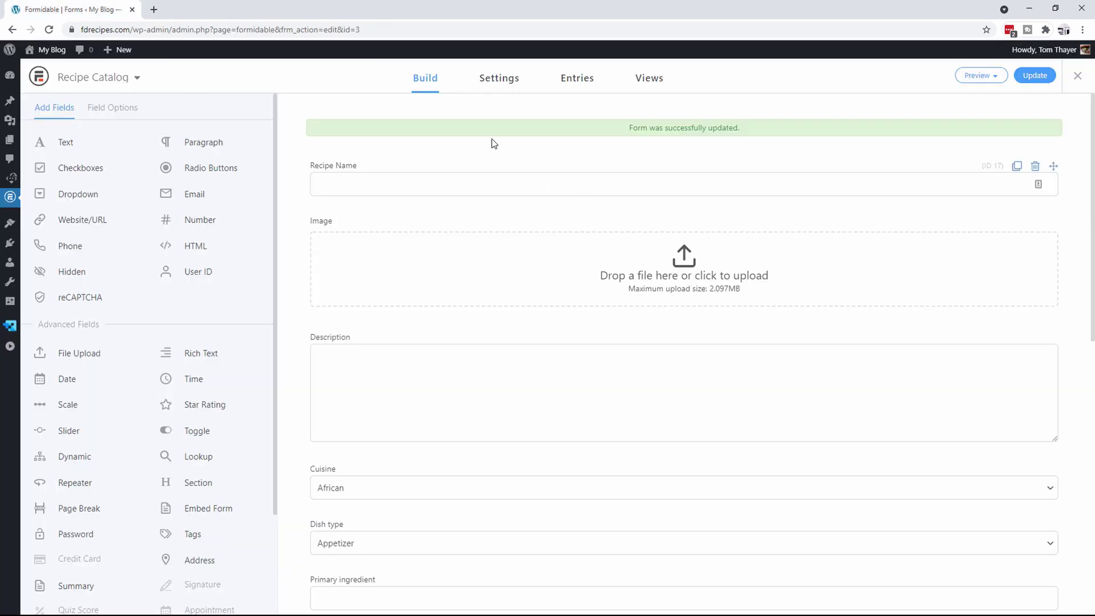
pyautogui.click(573, 83)
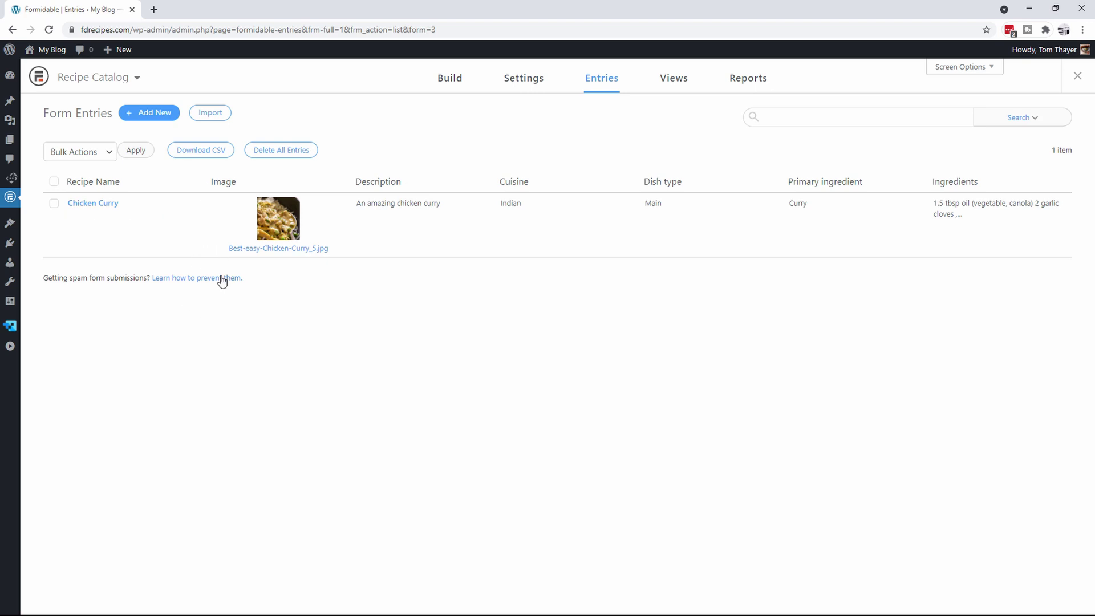
pyautogui.click(445, 79)
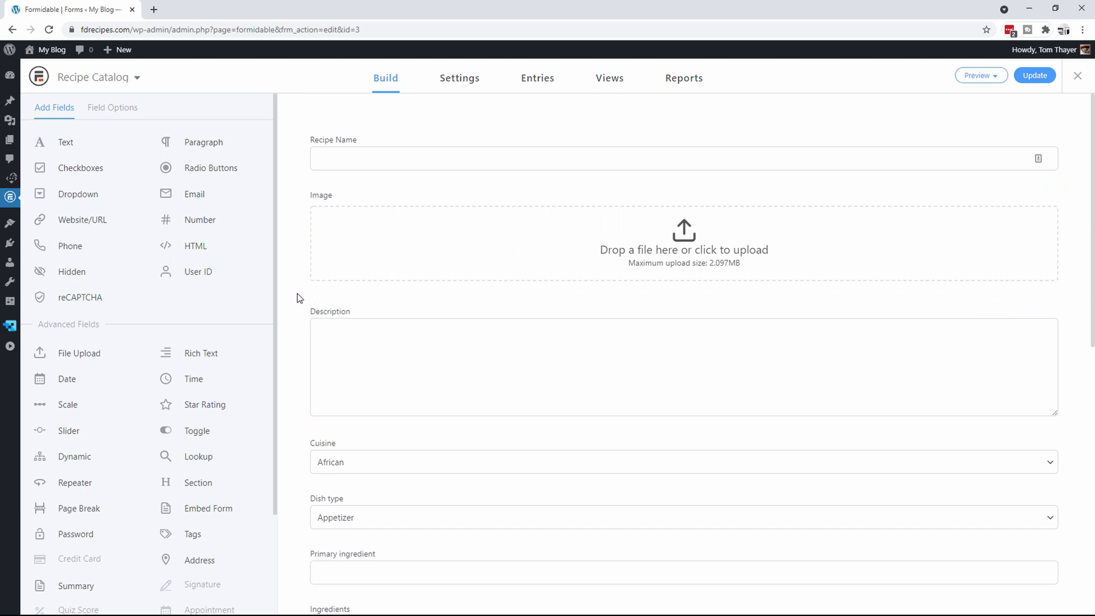
# Step: Create a new view titled "Recipes Listing" for the Recipe Catalog form, using the All Entries format
pyautogui.click(616, 83)
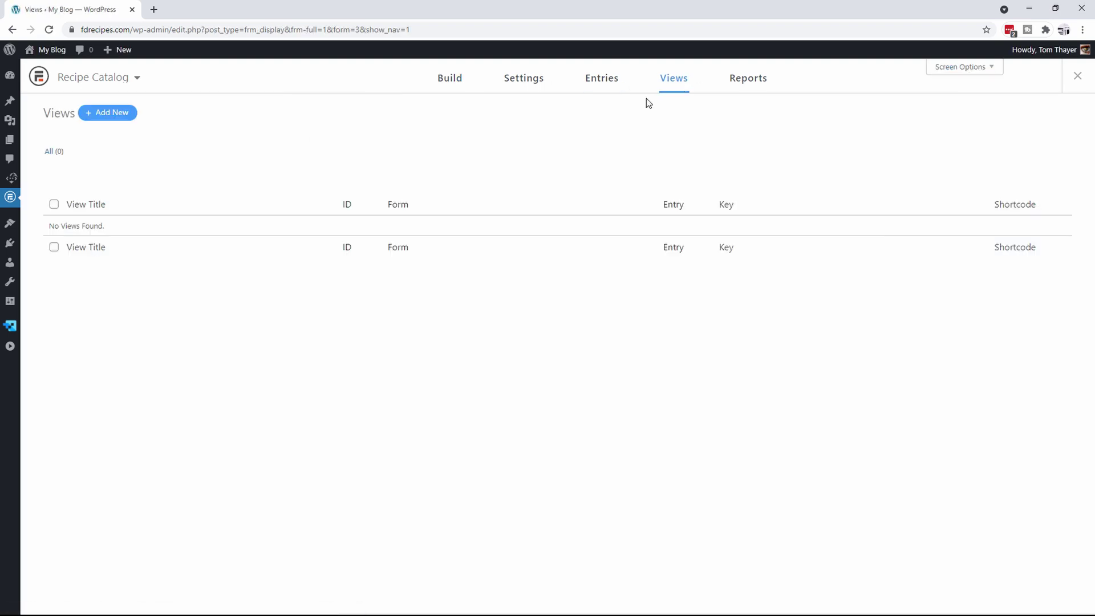
pyautogui.click(106, 114)
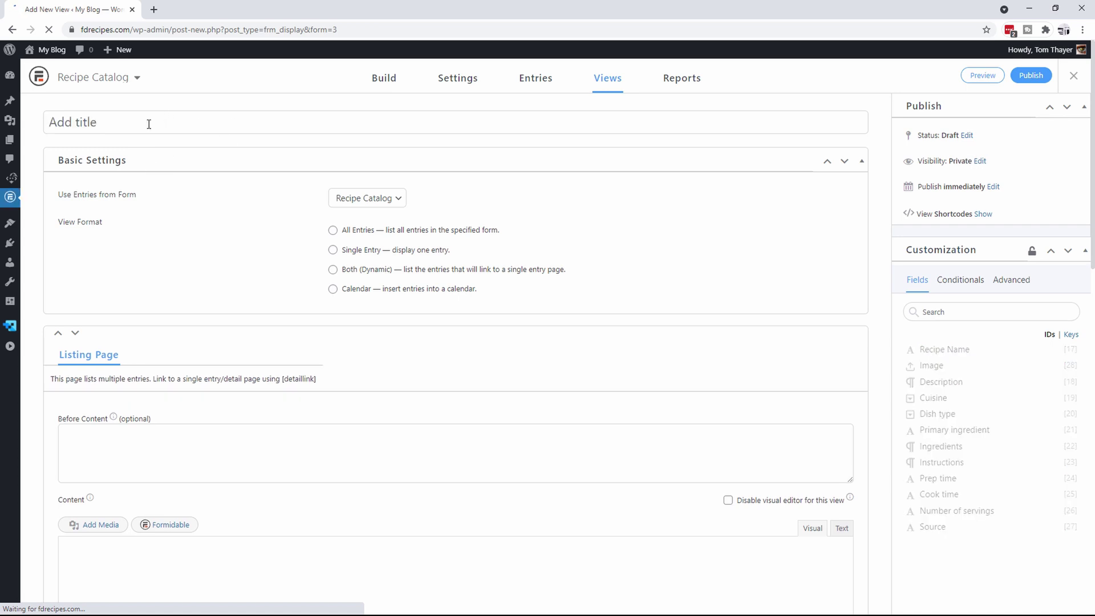
pyautogui.write('Rec')
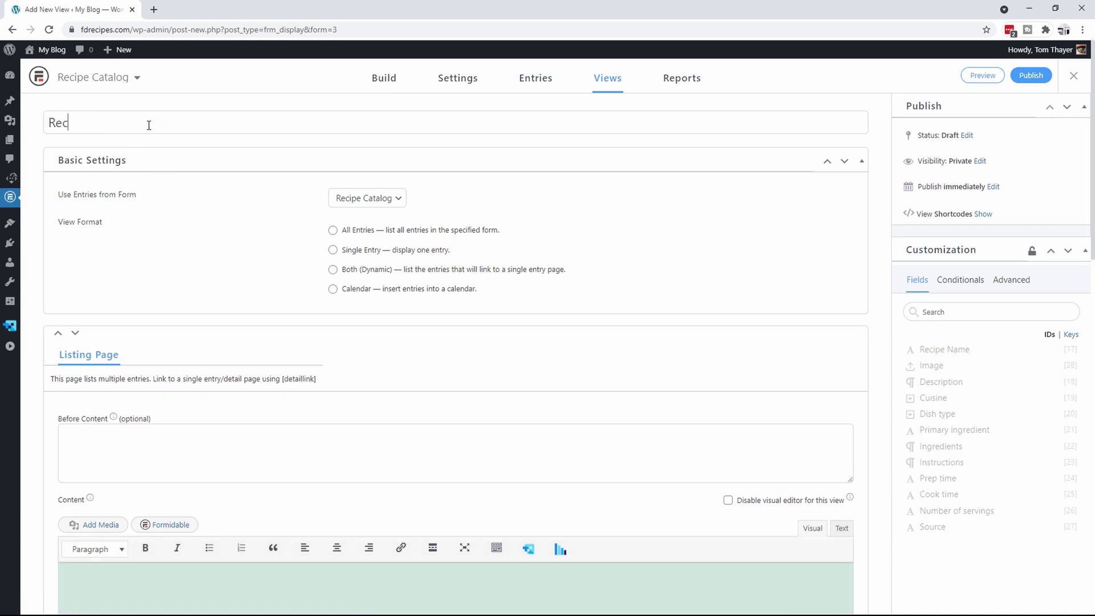
pyautogui.write('ipes Listing')
pyautogui.click(333, 231)
pyautogui.scroll(-2, 214, 290)
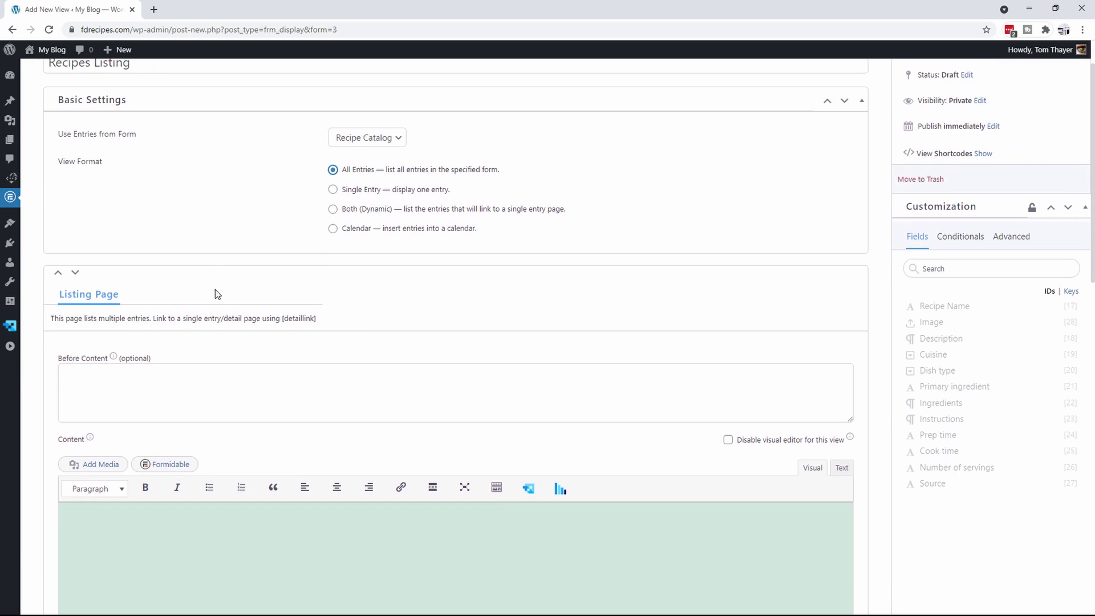
pyautogui.scroll(2, 217, 240)
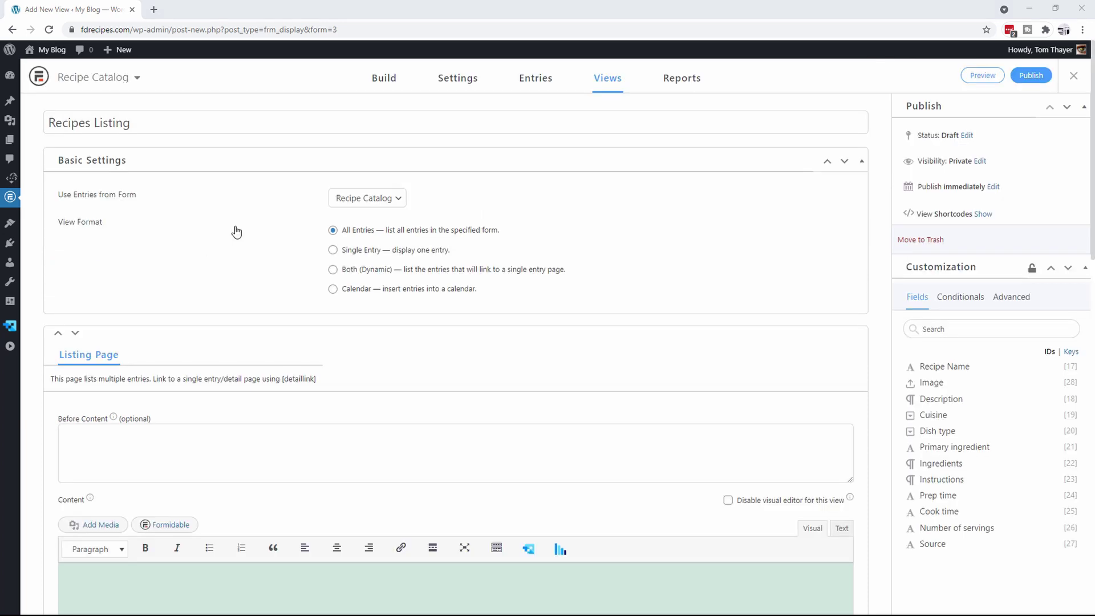
# Step: Copy the opening table HTML, from <table> through <tbody>, from Notepad into the listing page's Before Content and check its header cells
pyautogui.scroll(-2, 237, 229)
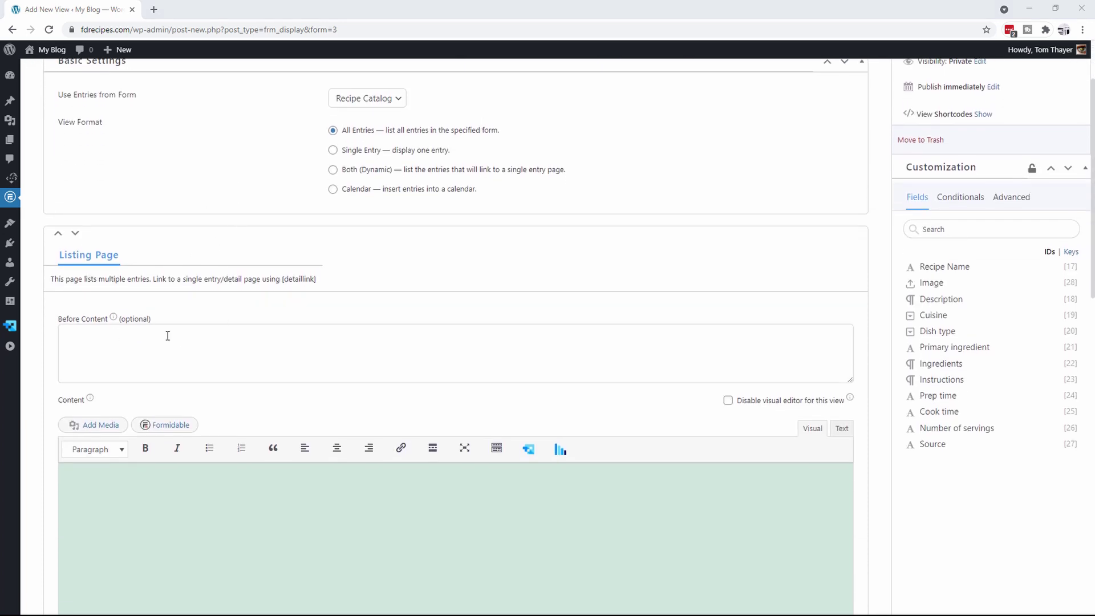
pyautogui.click(148, 345)
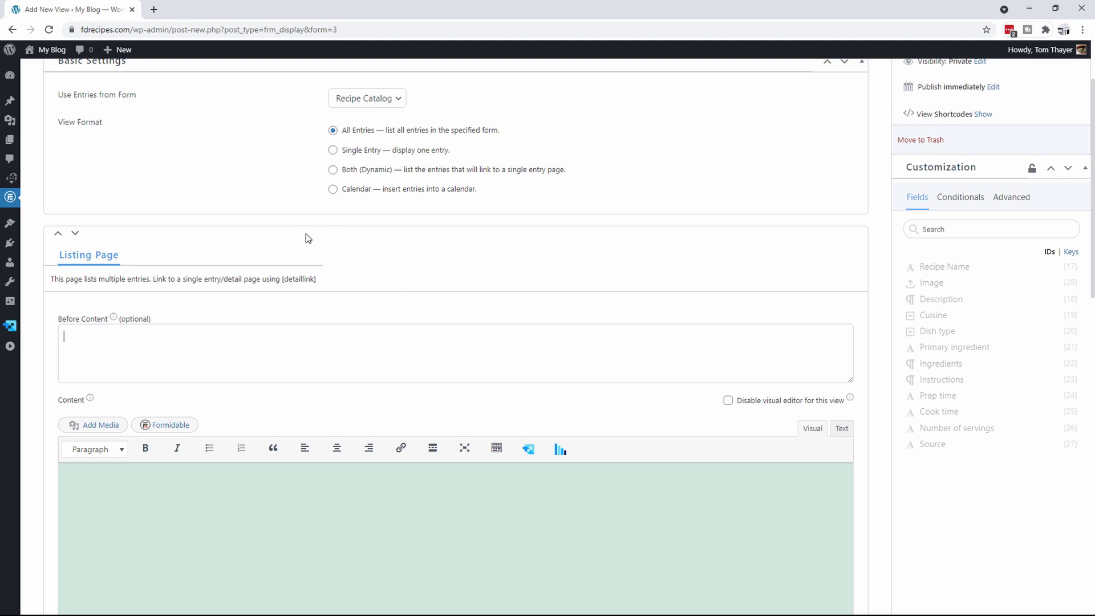
pyautogui.hotkey('alt', 'Tab')
pyautogui.press('Tab')
pyautogui.press('Tab')
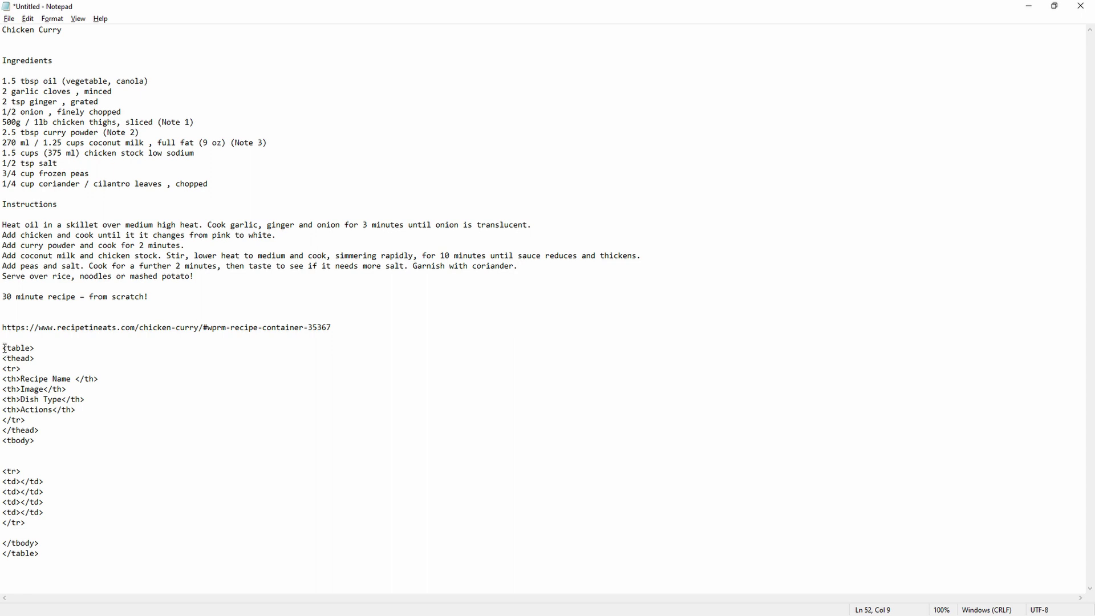
pyautogui.moveTo(2, 348); pyautogui.dragTo(83, 437)
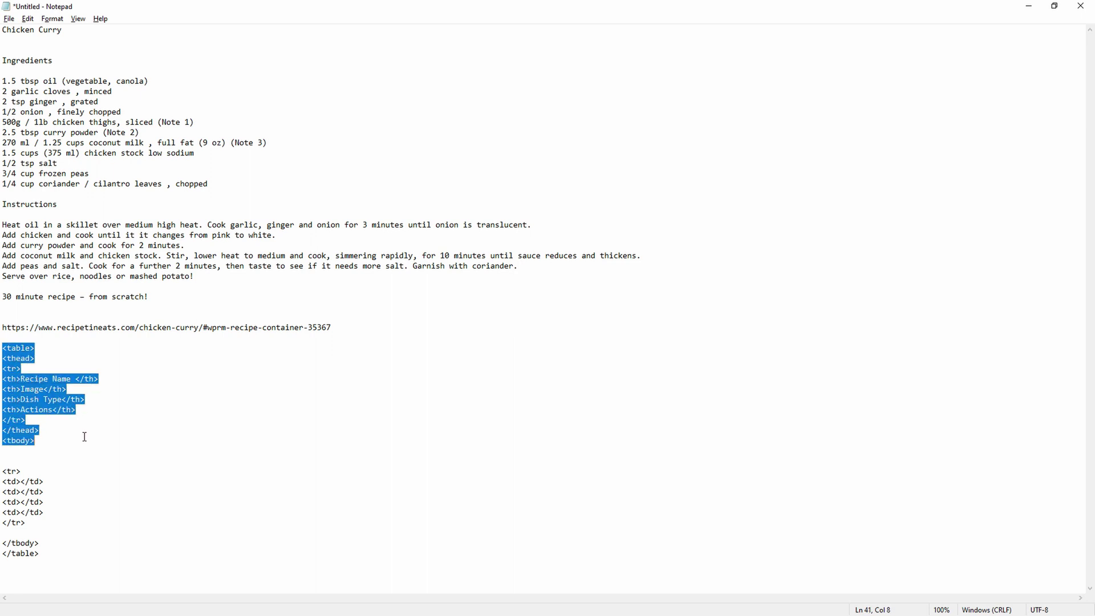
pyautogui.hotkey('alt', 'Tab')
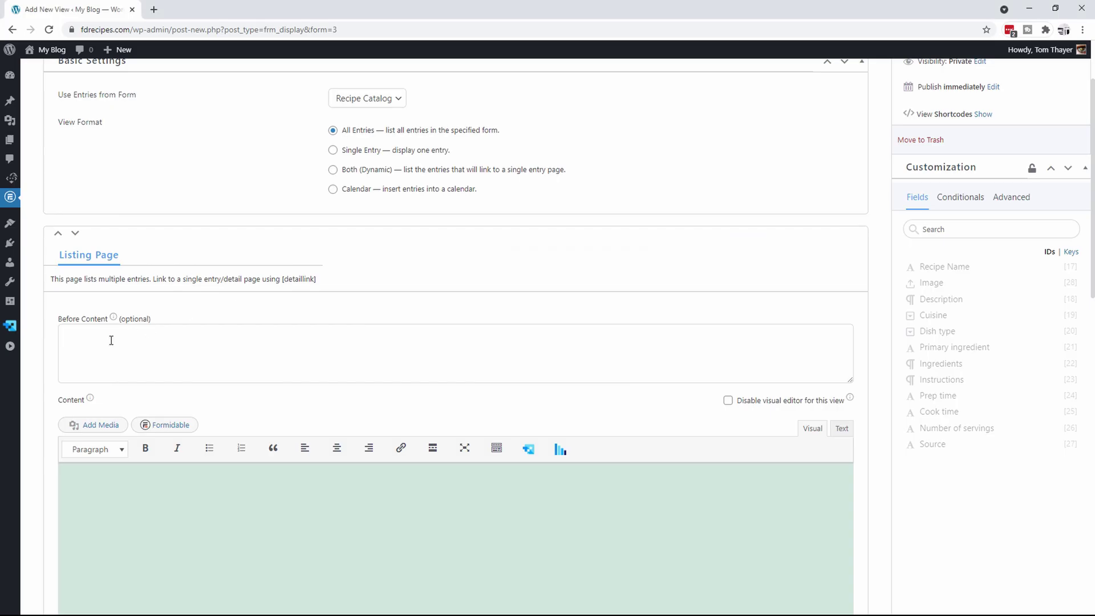
pyautogui.click(101, 342)
pyautogui.hotkey('ctrl', 'v')
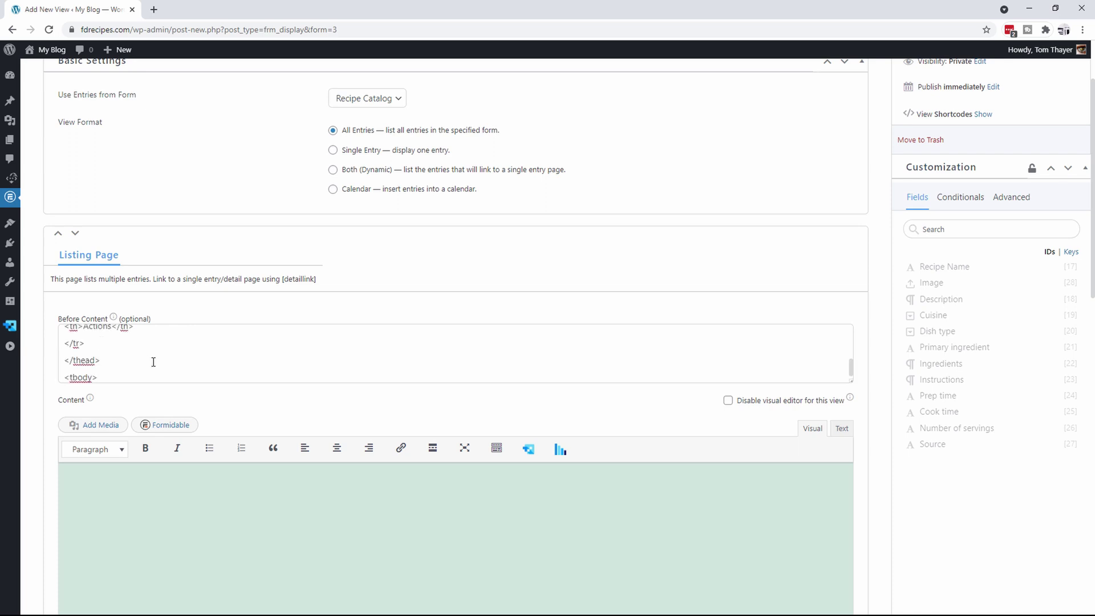
pyautogui.scroll(3, 128, 357)
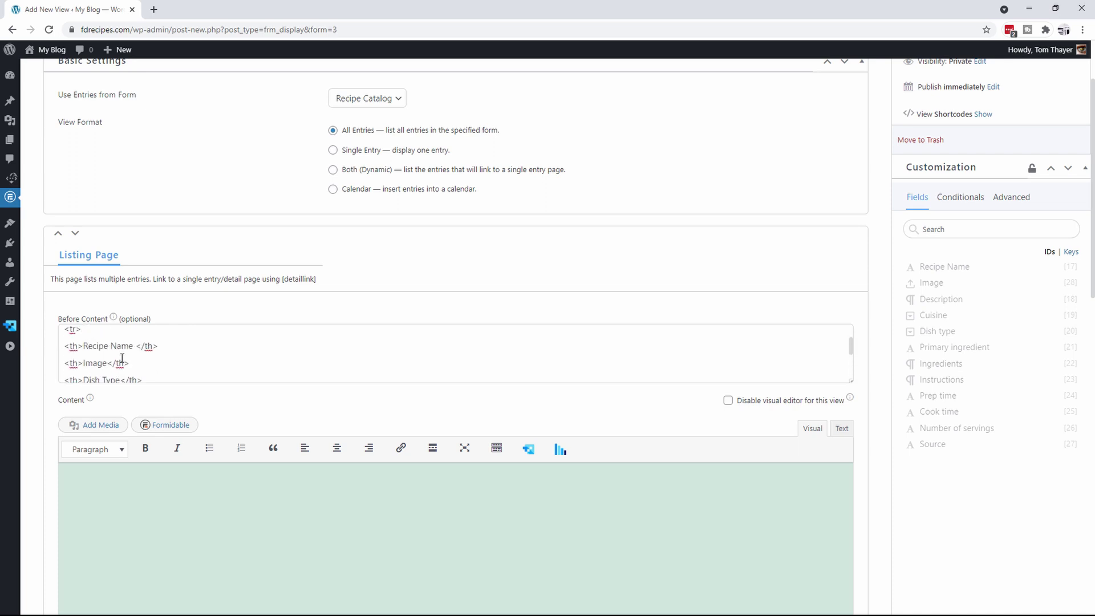
pyautogui.scroll(-2, 98, 363)
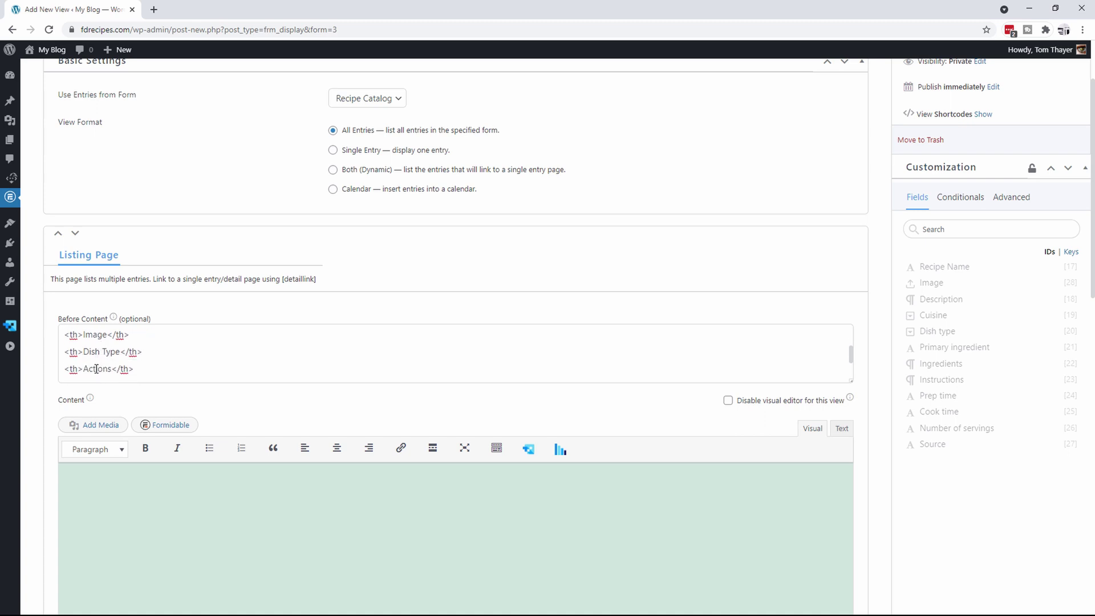
pyautogui.scroll(-2, 170, 357)
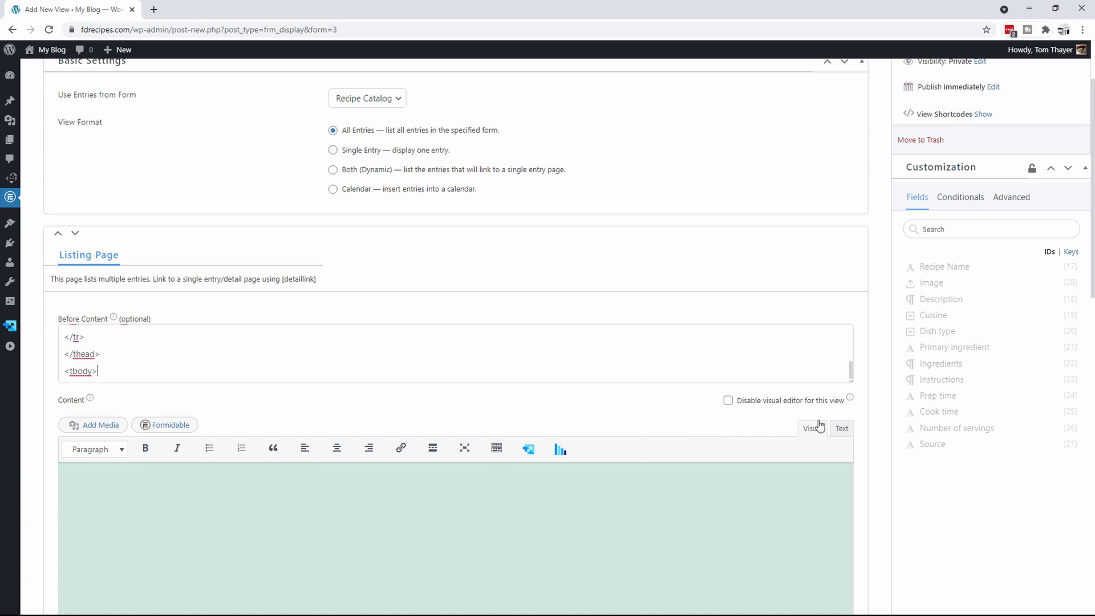
# Step: Disable the visual editor for this view and copy the four-cell <tr> row HTML from Notepad into the listing page's Content
pyautogui.click(843, 429)
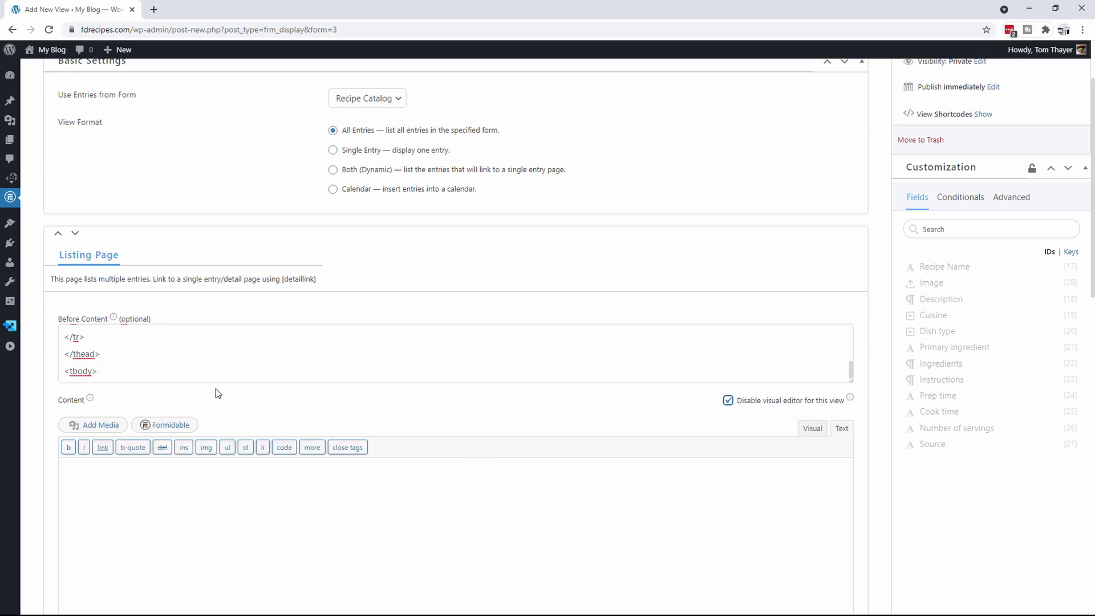
pyautogui.scroll(-1, 282, 373)
pyautogui.scroll(-1, 281, 368)
pyautogui.hotkey('alt', 'Tab')
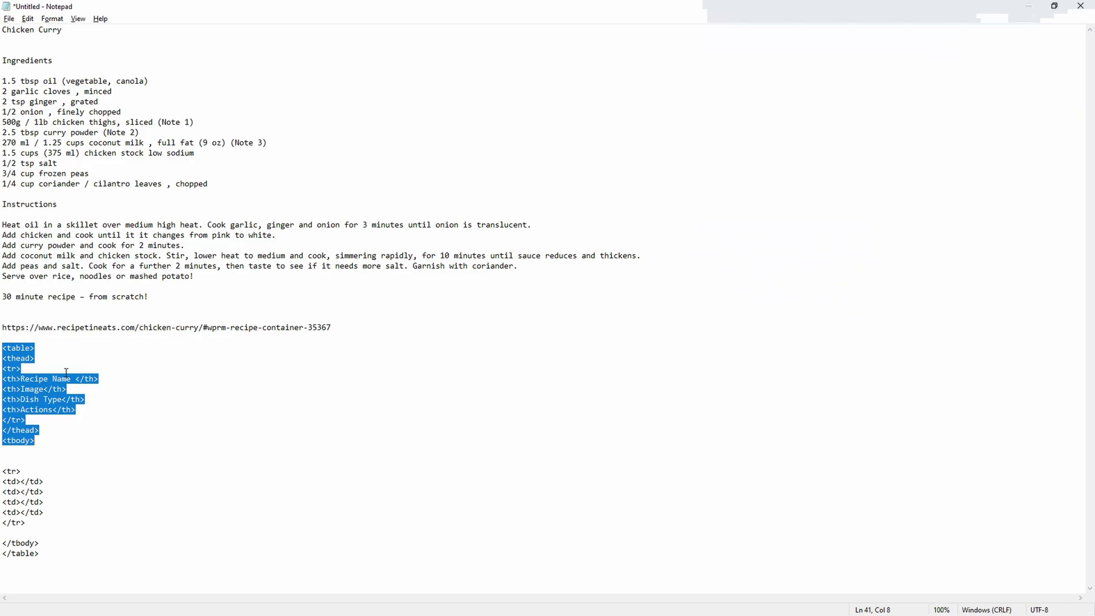
pyautogui.moveTo(2, 471); pyautogui.dragTo(34, 521)
pyautogui.hotkey('ctrl', 'c')
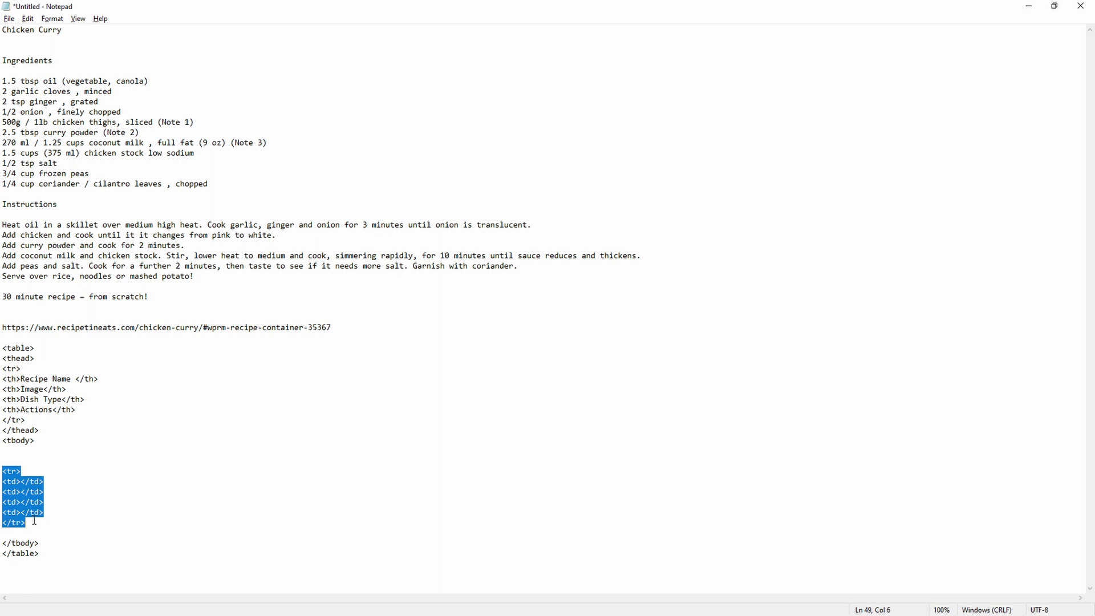
pyautogui.hotkey('alt', 'Tab')
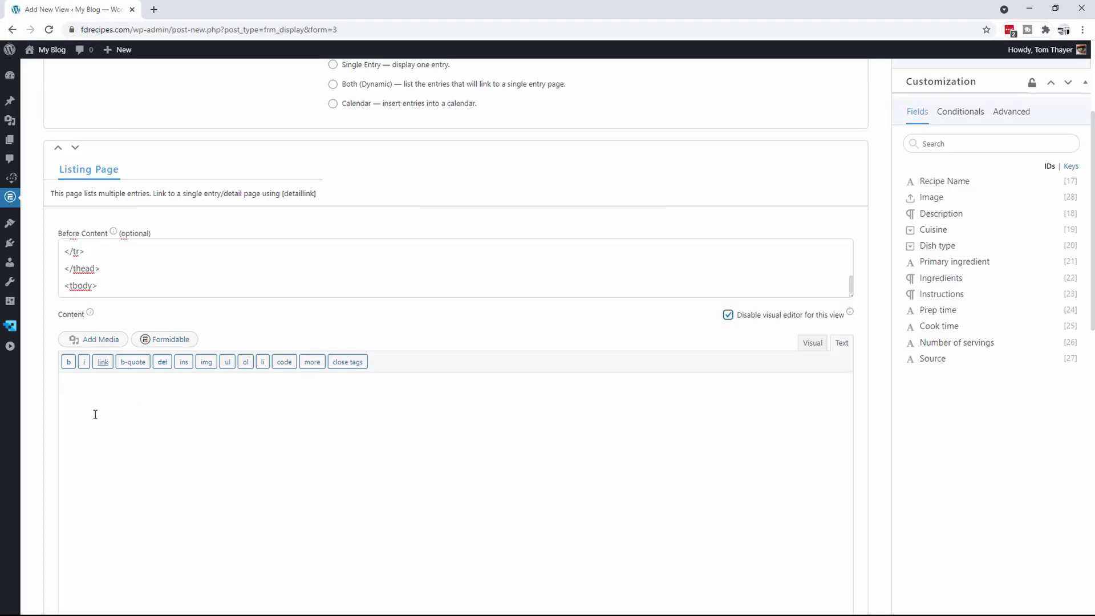
pyautogui.click(91, 403)
pyautogui.hotkey('ctrl', 'v')
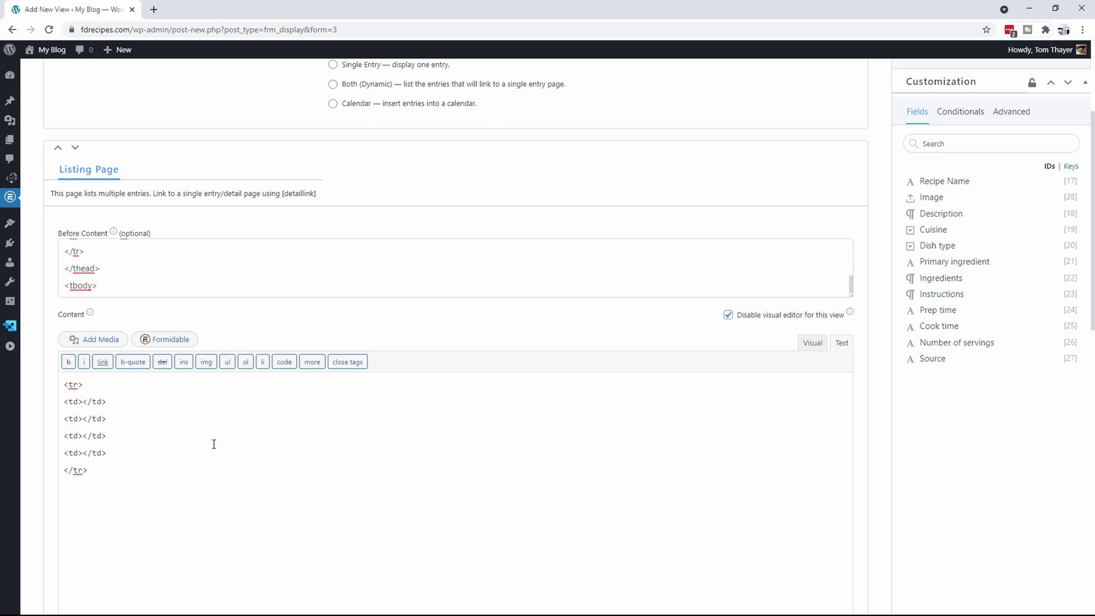
# Step: Insert the Recipe Name [17], Image [28] and Dish type [20] shortcodes into the first three table cells of the Content
pyautogui.click(956, 183)
pyautogui.click(83, 419)
pyautogui.click(927, 198)
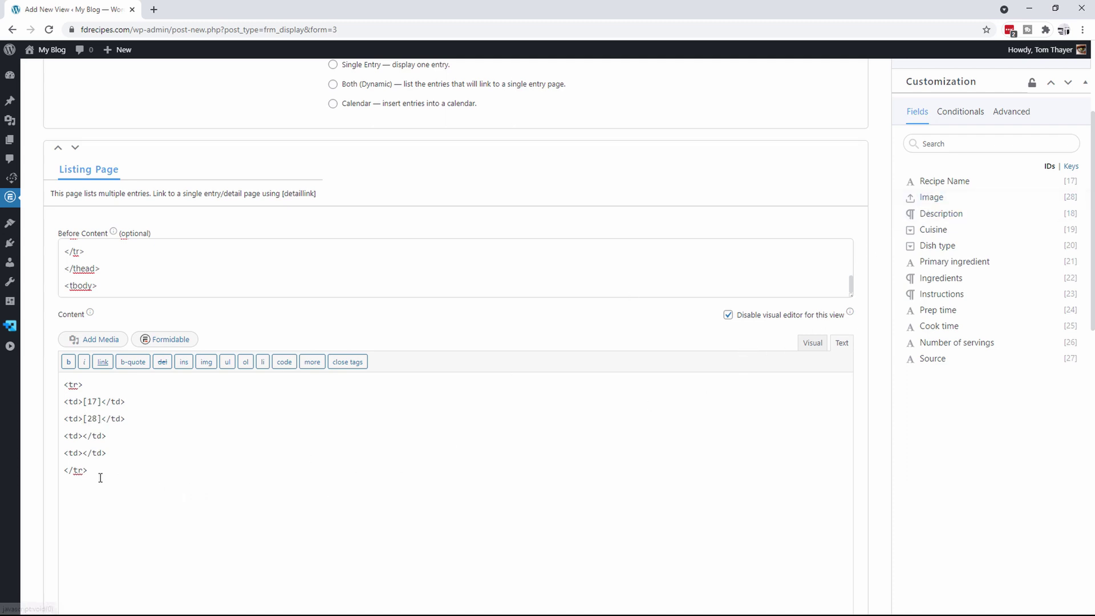
pyautogui.click(83, 436)
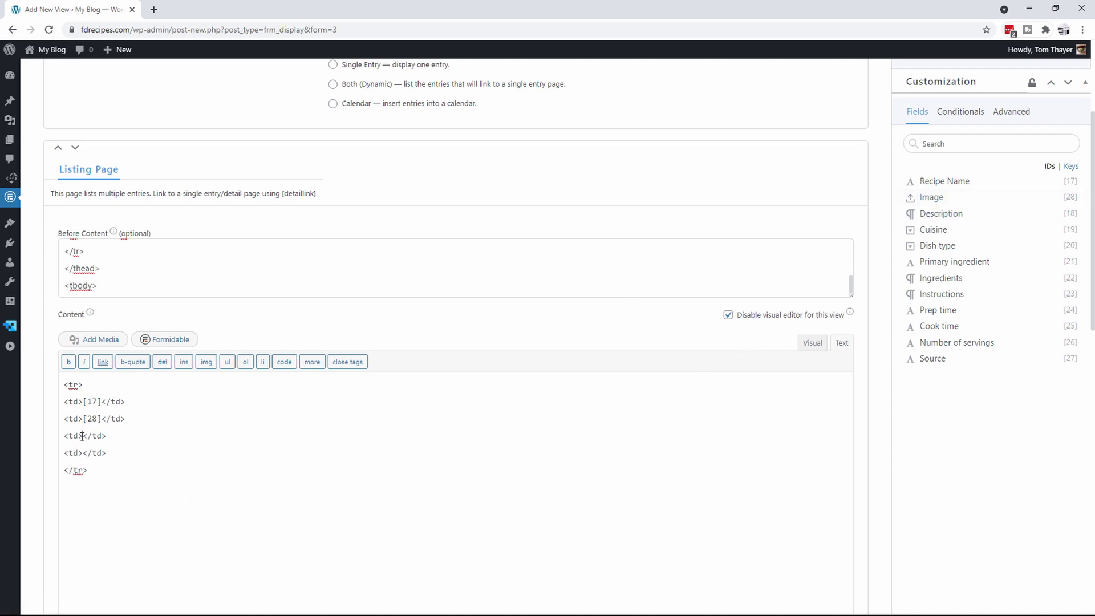
pyautogui.click(940, 250)
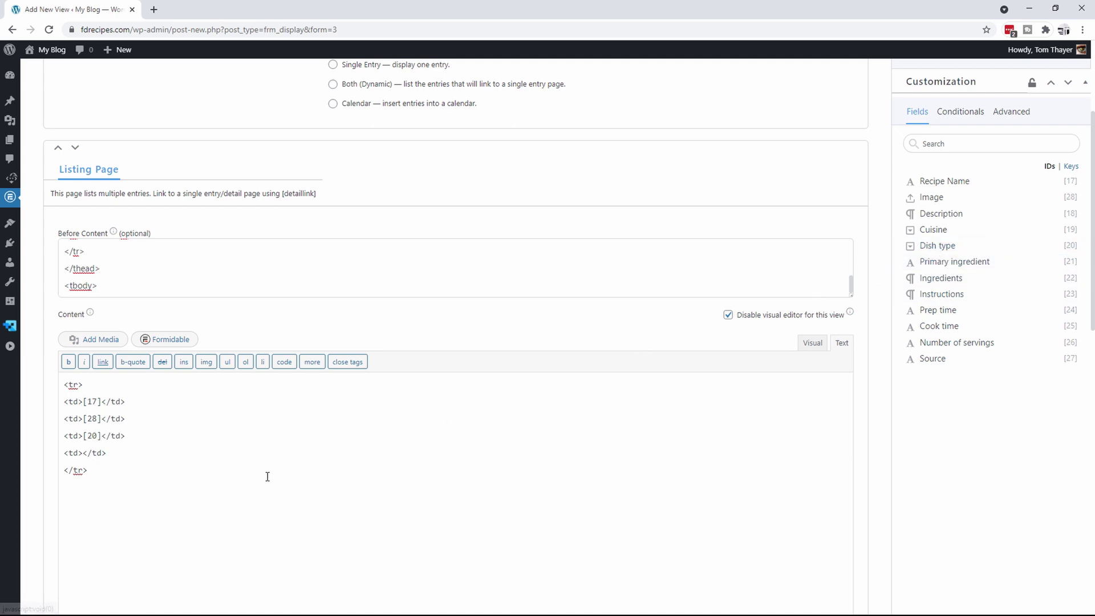
# Step: Insert the Edit Entry Link shortcode into the fourth table cell of the Content
pyautogui.click(85, 455)
pyautogui.click(1013, 119)
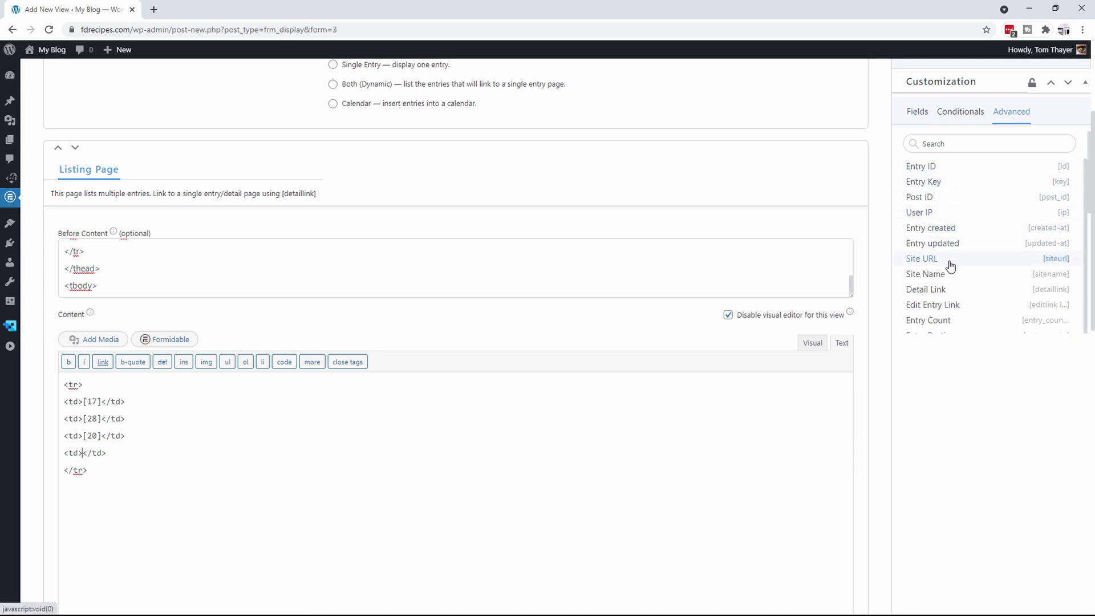
pyautogui.click(932, 311)
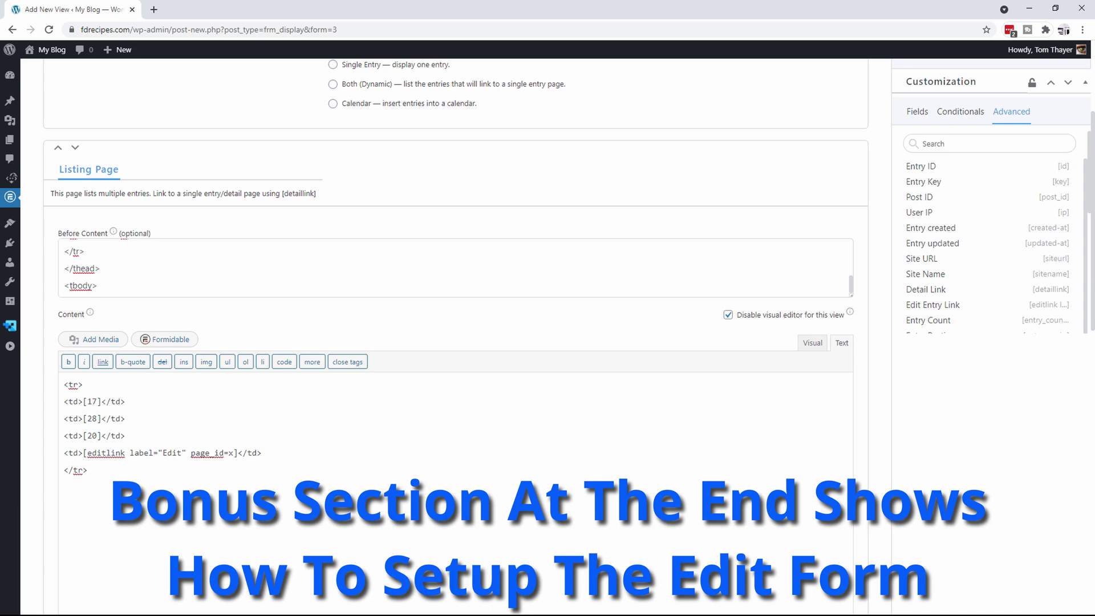
# Step: Copy the closing </tbody> and </table> tags from Notepad into the listing page's After Content
pyautogui.hotkey('alt', 'Tab')
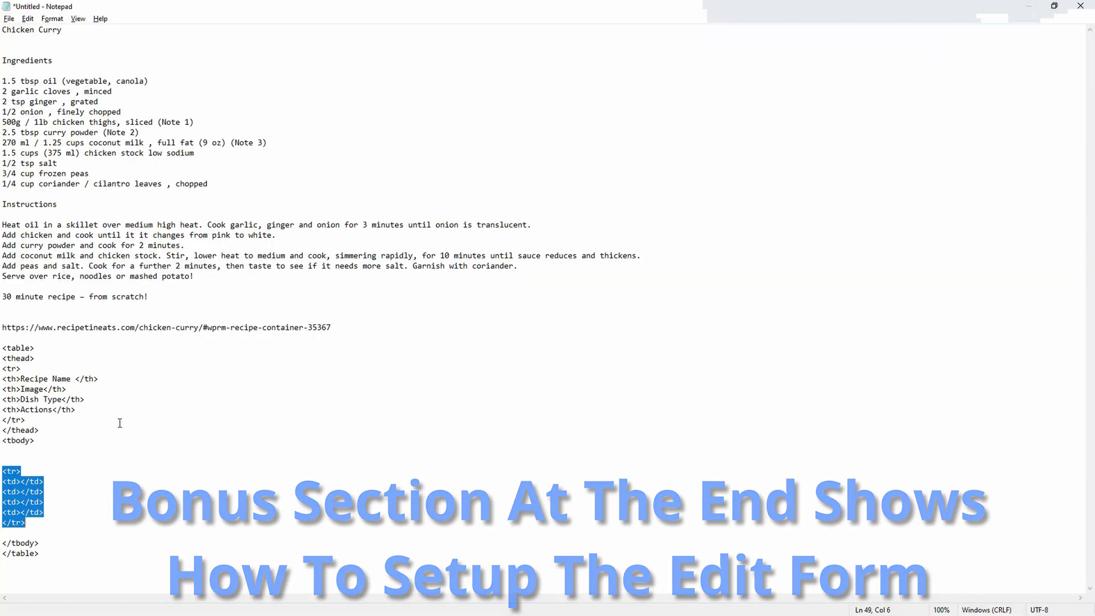
pyautogui.click(2, 543)
pyautogui.moveTo(2, 543); pyautogui.dragTo(49, 555)
pyautogui.hotkey('ctrl', 'c')
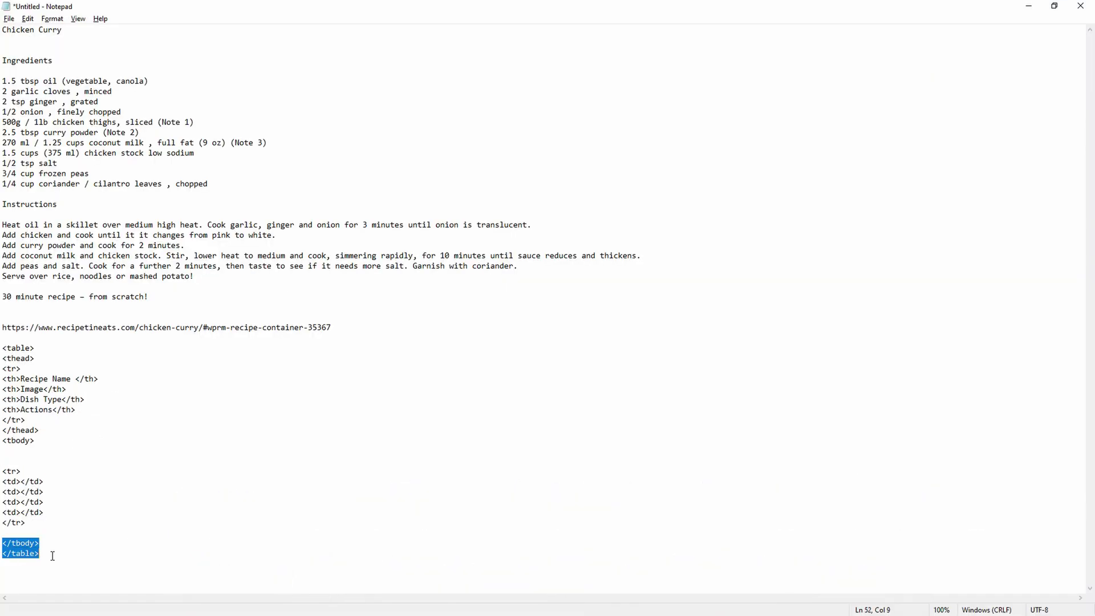
pyautogui.hotkey('alt', 'Tab')
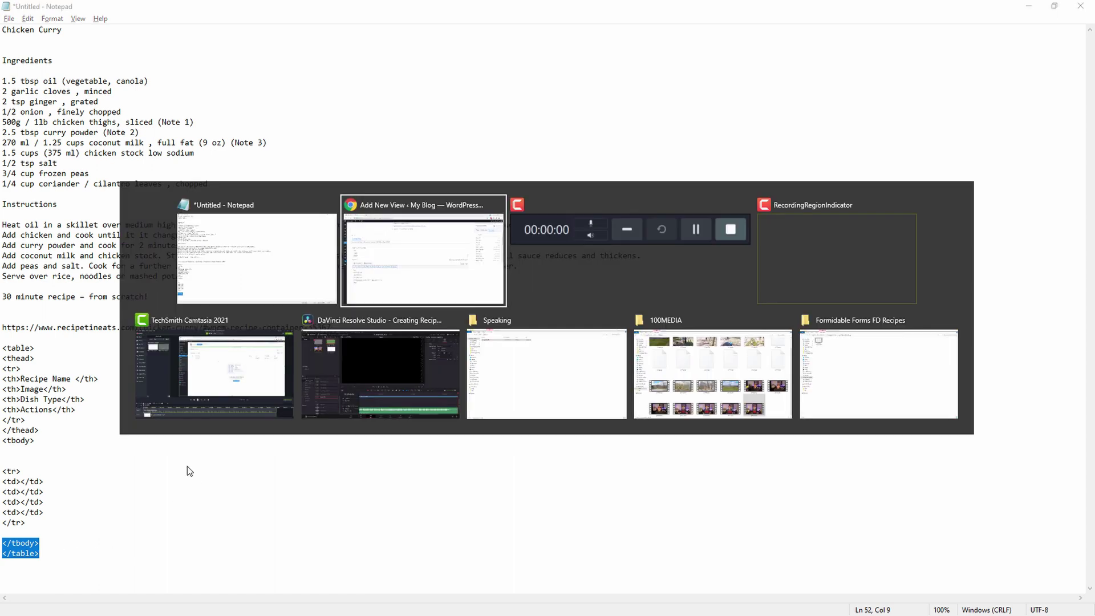
pyautogui.scroll(-5, 40, 412)
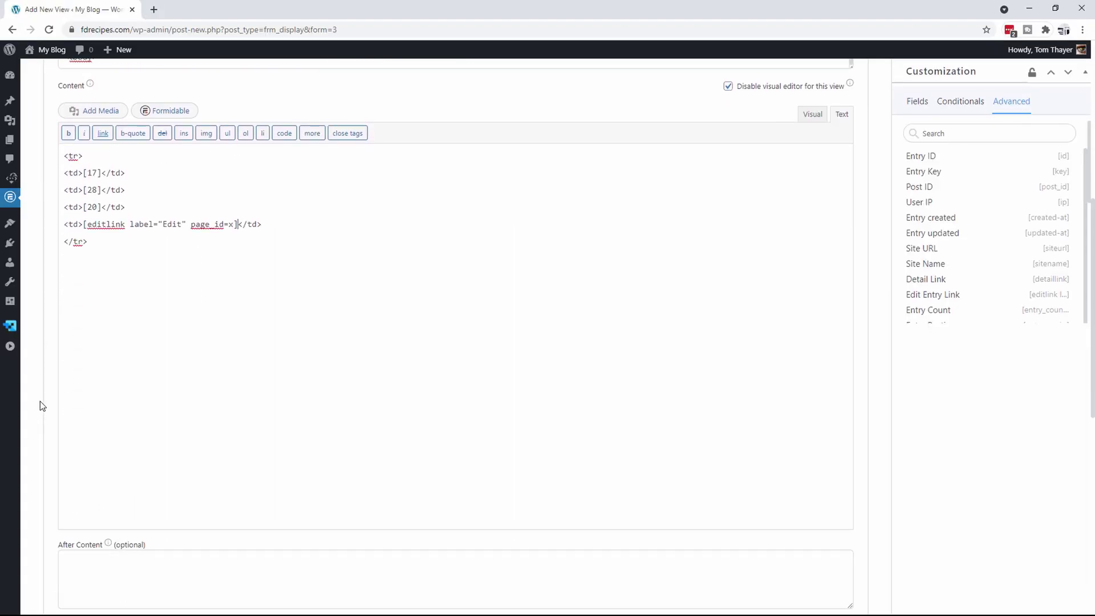
pyautogui.click(87, 477)
pyautogui.hotkey('ctrl', 'v')
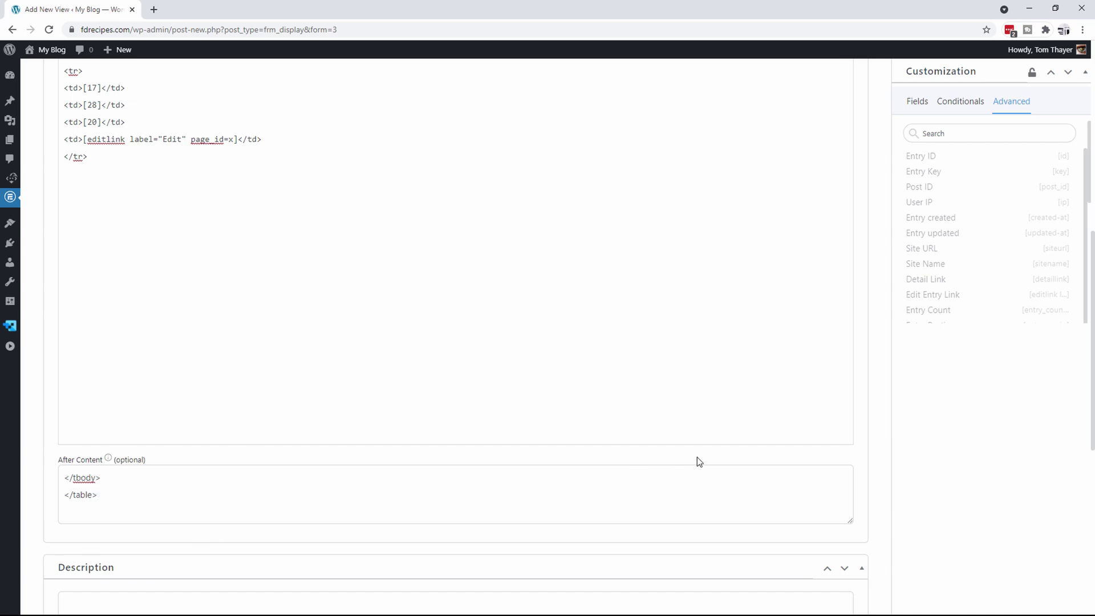
# Step: Save the Recipes Listing view, check the Image and Actions cells in its preview, and close the preview
pyautogui.scroll(8, 845, 365)
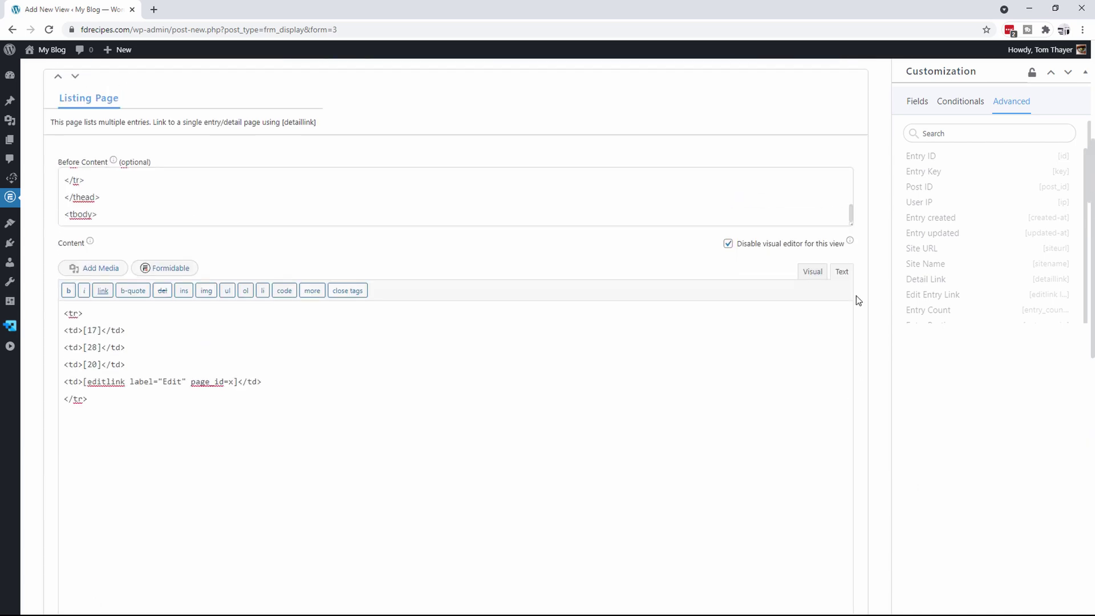
pyautogui.scroll(1, 880, 206)
pyautogui.click(1031, 76)
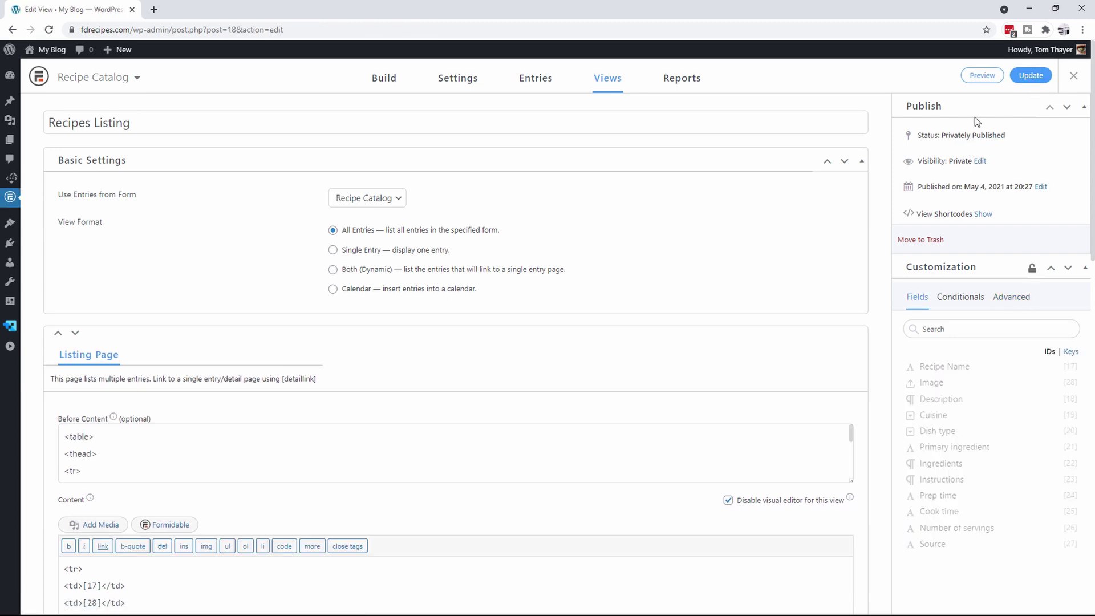
pyautogui.click(980, 79)
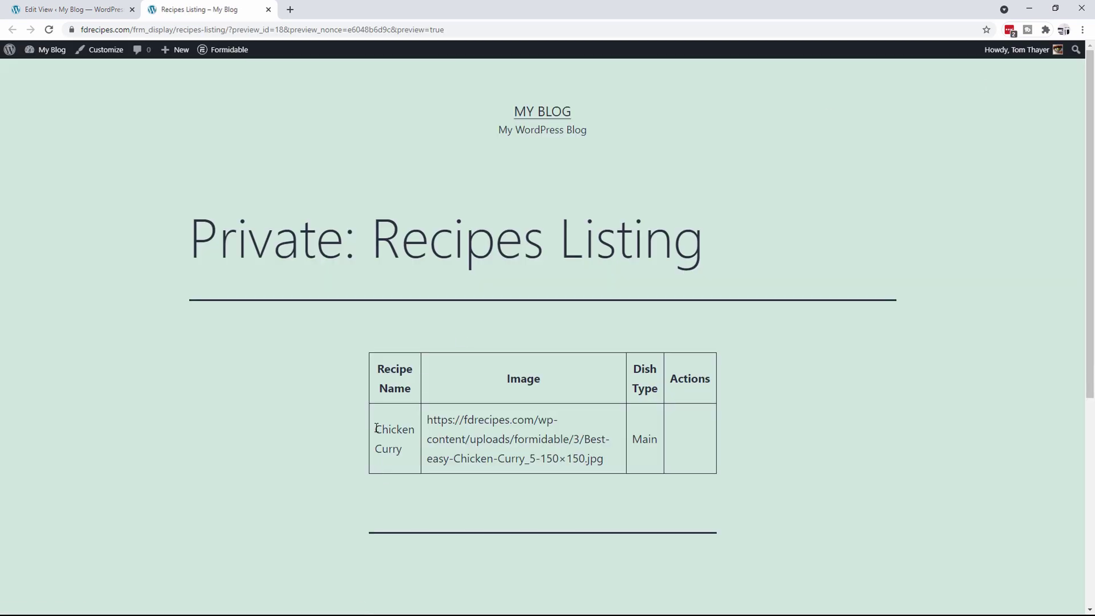
pyautogui.moveTo(427, 419); pyautogui.dragTo(605, 463)
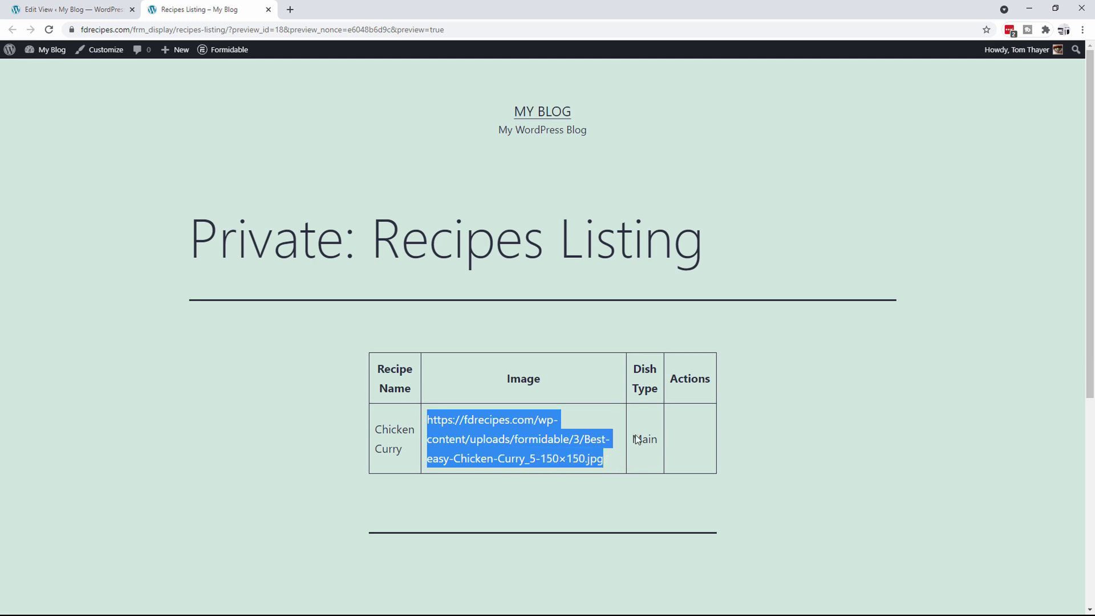
pyautogui.click(694, 430)
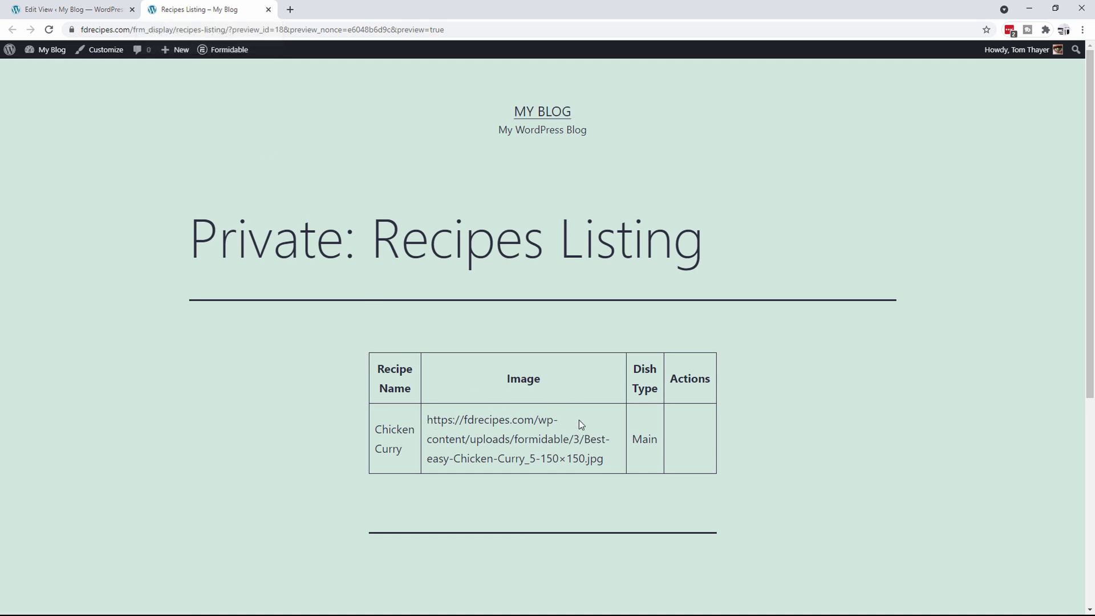
pyautogui.click(269, 10)
# Step: Wrap the [28] shortcode in an image tag so the second cell contains <img src="[28]" />
pyautogui.scroll(-3, 215, 361)
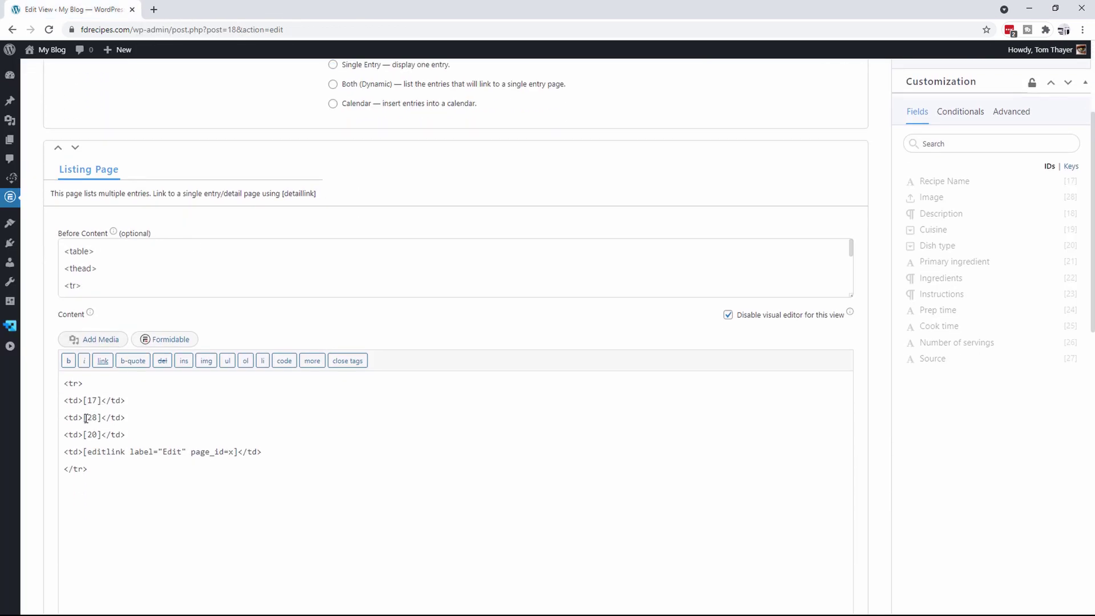
pyautogui.click(87, 419)
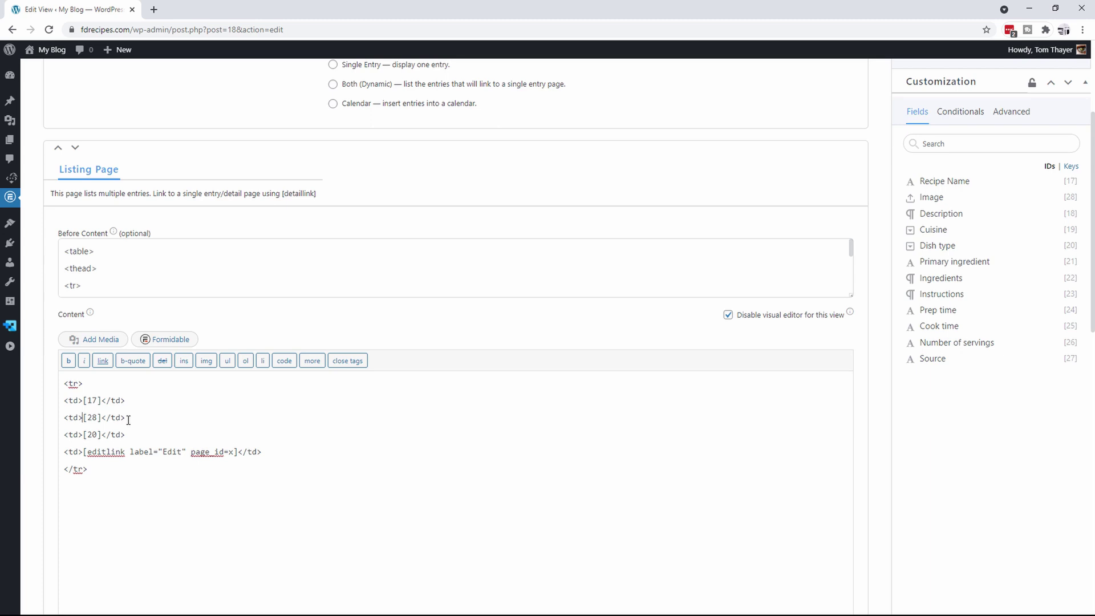
pyautogui.write('<img src="')
pyautogui.press('Right')
pyautogui.press('Right')
pyautogui.write('" />')
# Step: Update the Recipes Listing view, check the recipe image in its preview, and close the preview
pyautogui.scroll(3, 994, 160)
pyautogui.click(1027, 80)
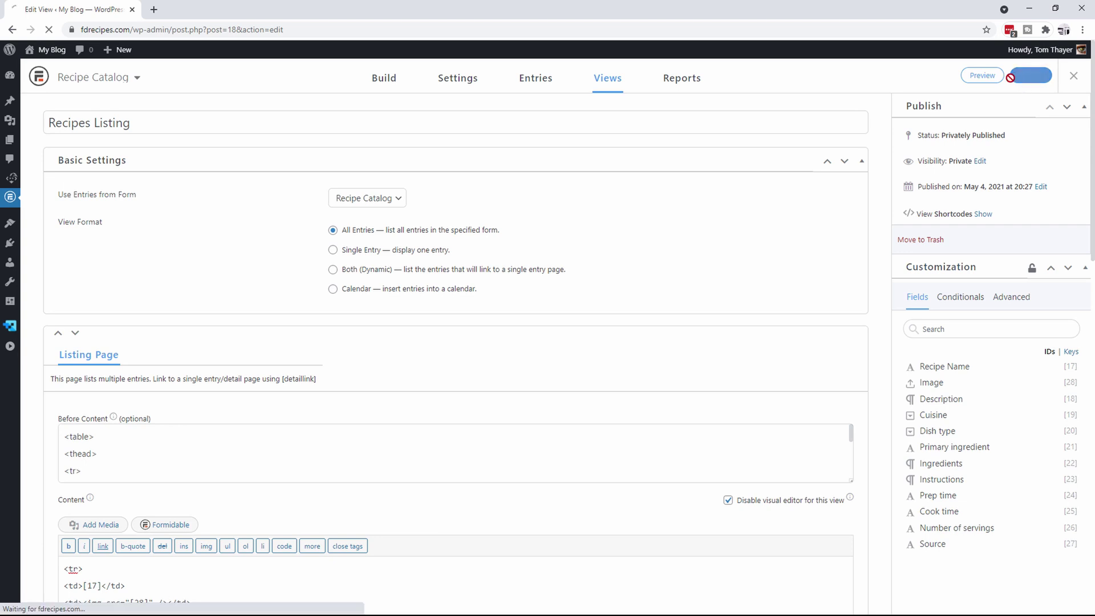
pyautogui.click(987, 78)
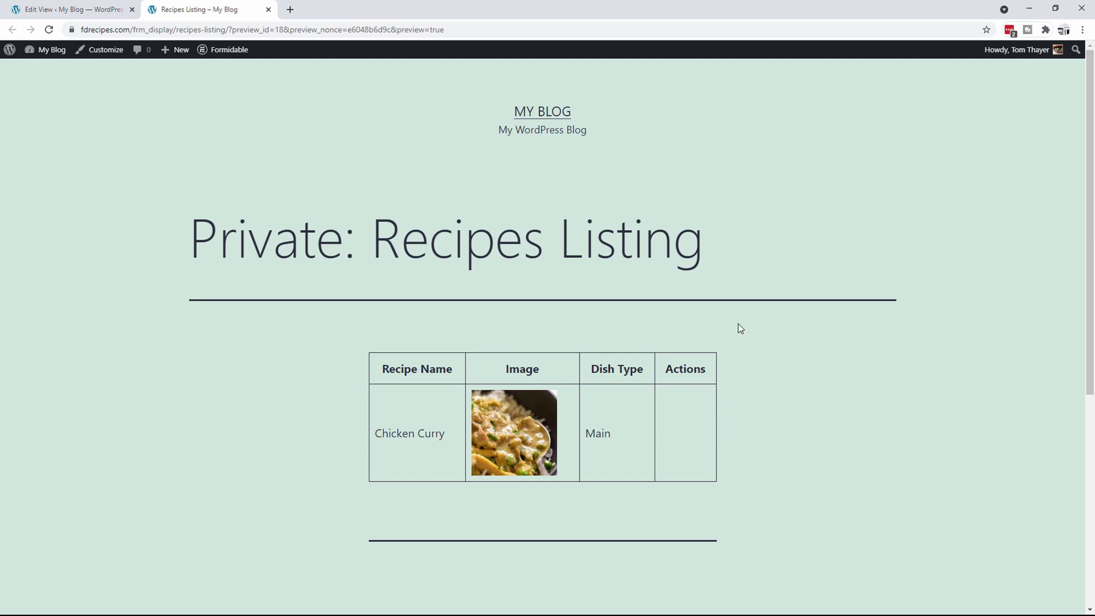
pyautogui.click(269, 10)
pyautogui.scroll(-3, 278, 469)
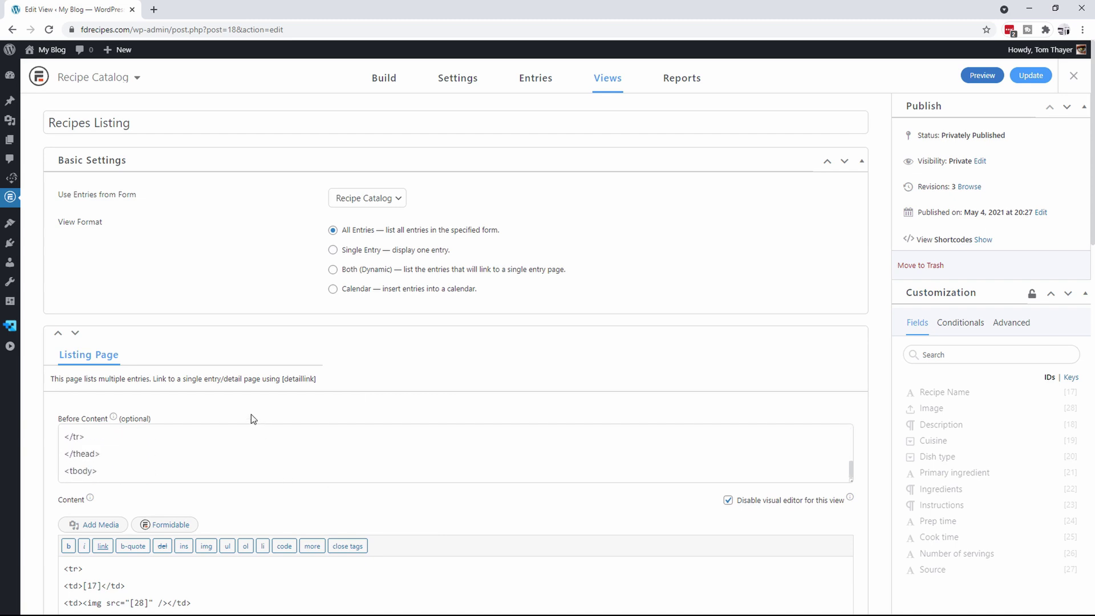
pyautogui.scroll(-3, 44, 464)
pyautogui.scroll(3, 367, 524)
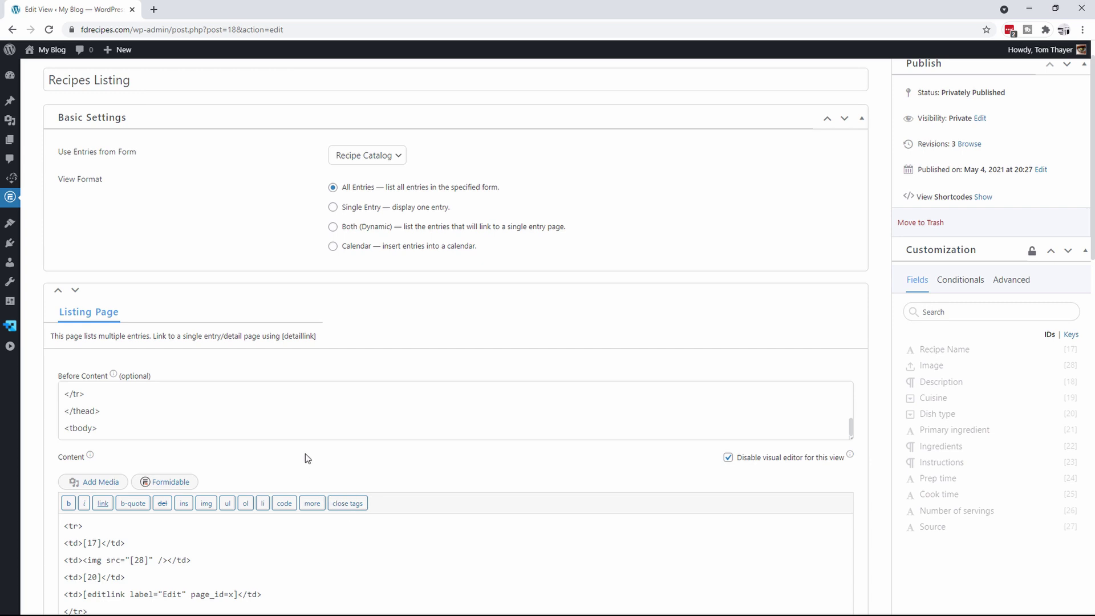
pyautogui.scroll(1, 300, 460)
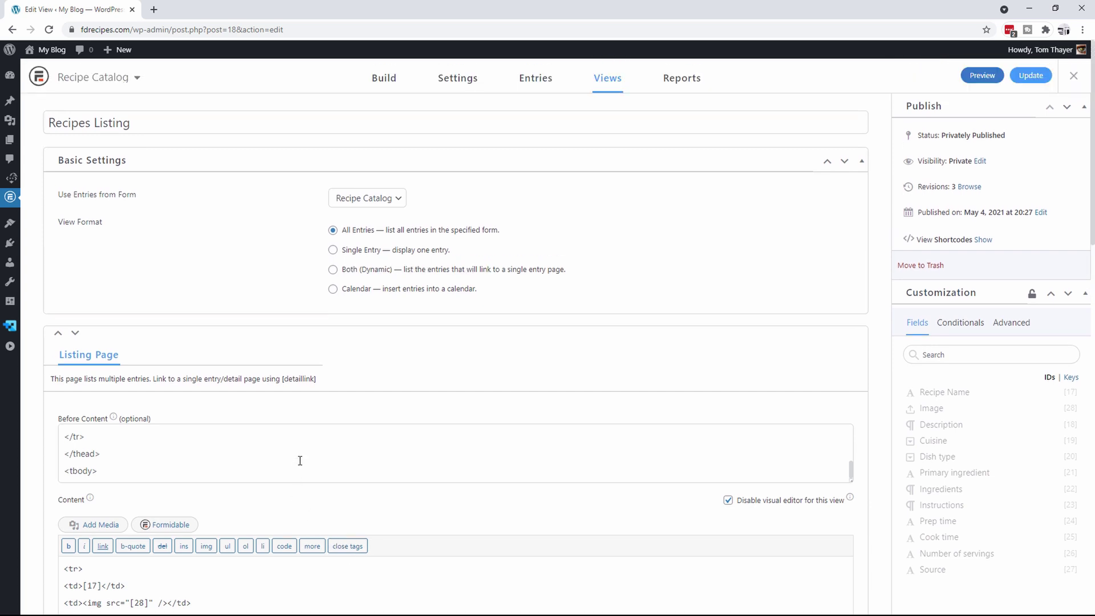
# Step: Allow front-end editing of entries in the Recipe Catalog form's permissions and save the form settings
pyautogui.click(451, 83)
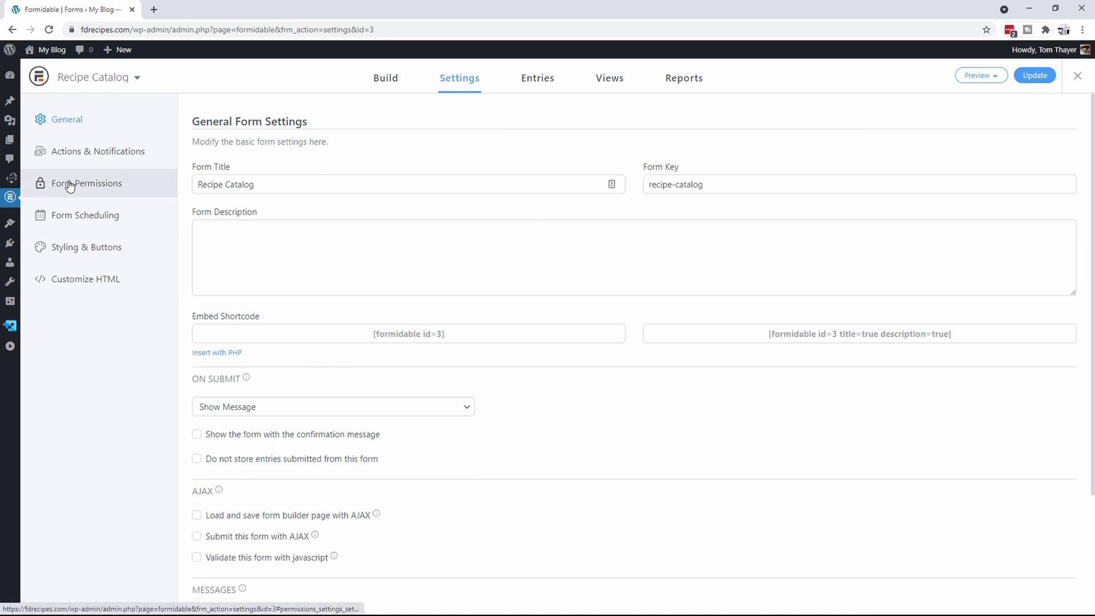
pyautogui.click(88, 185)
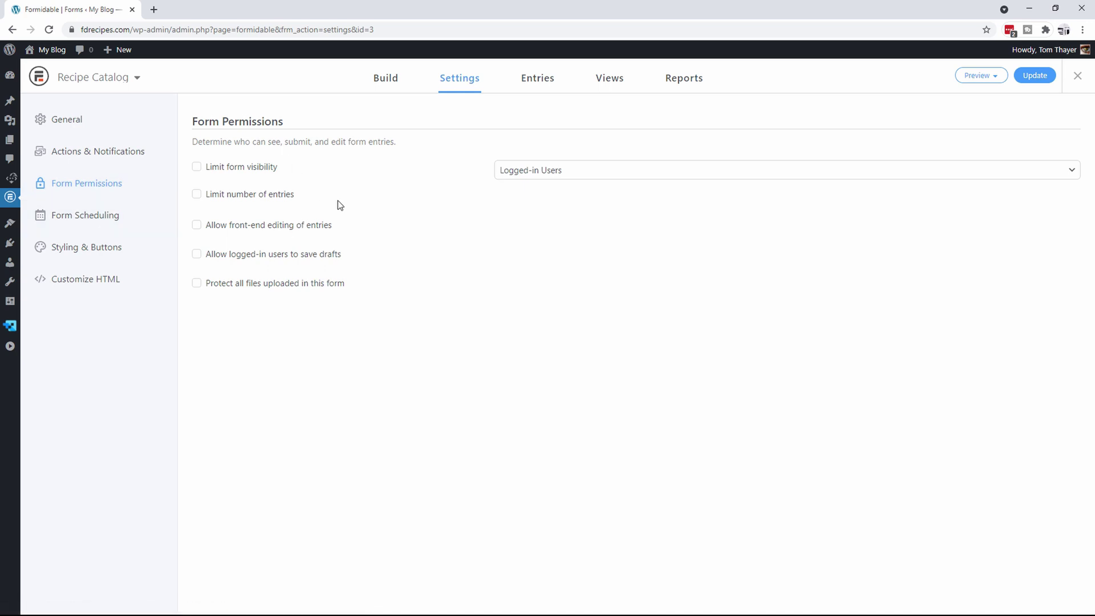
pyautogui.click(197, 225)
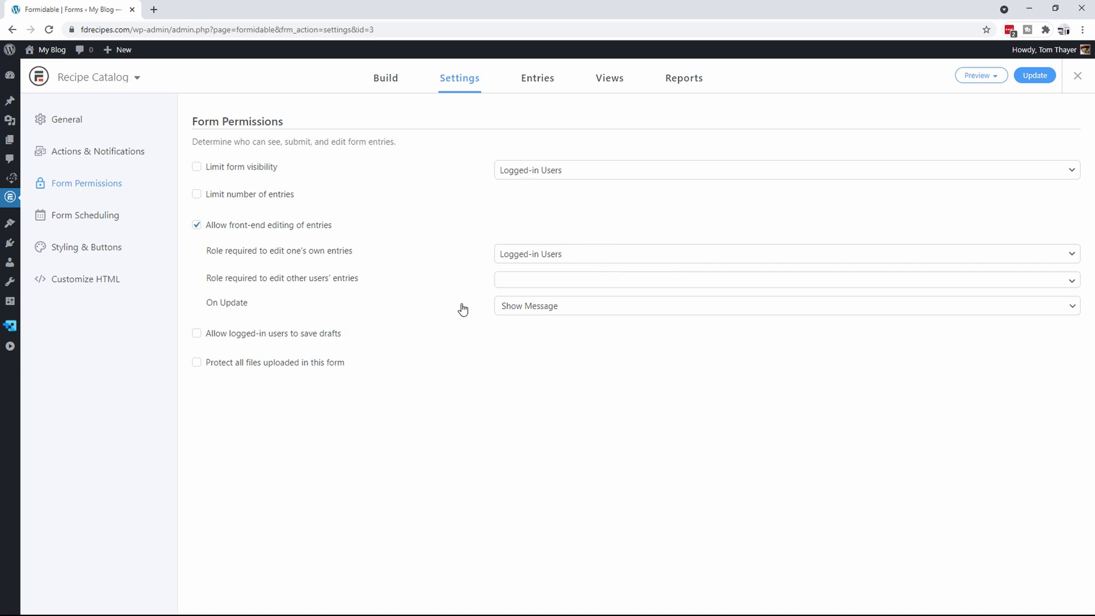
pyautogui.click(1034, 76)
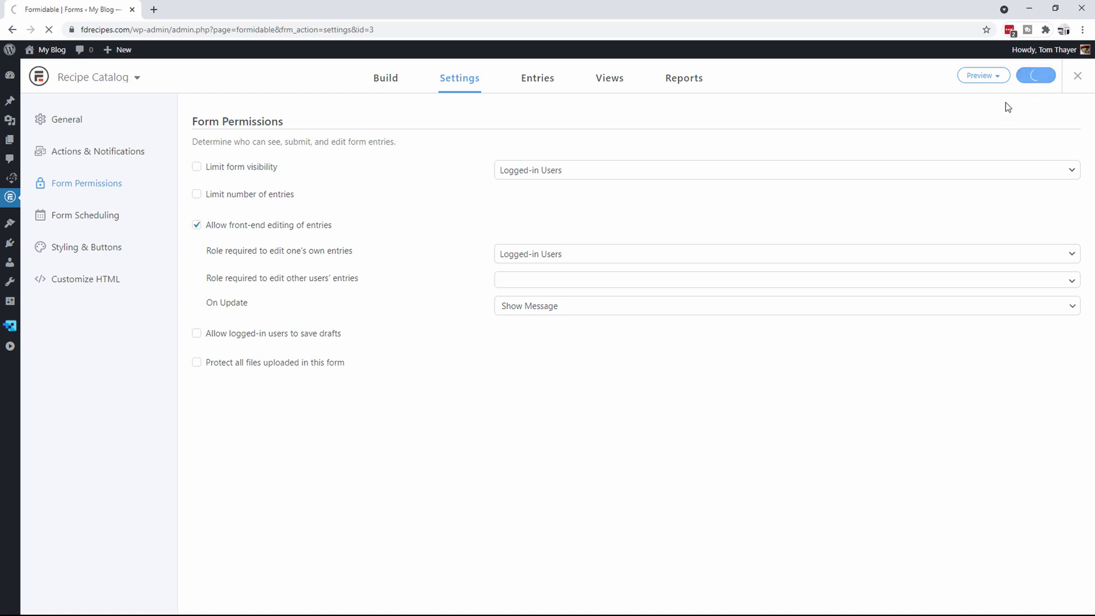
# Step: Reopen the Recipes Listing view and preview it to check the edit link in the Actions column
pyautogui.click(610, 80)
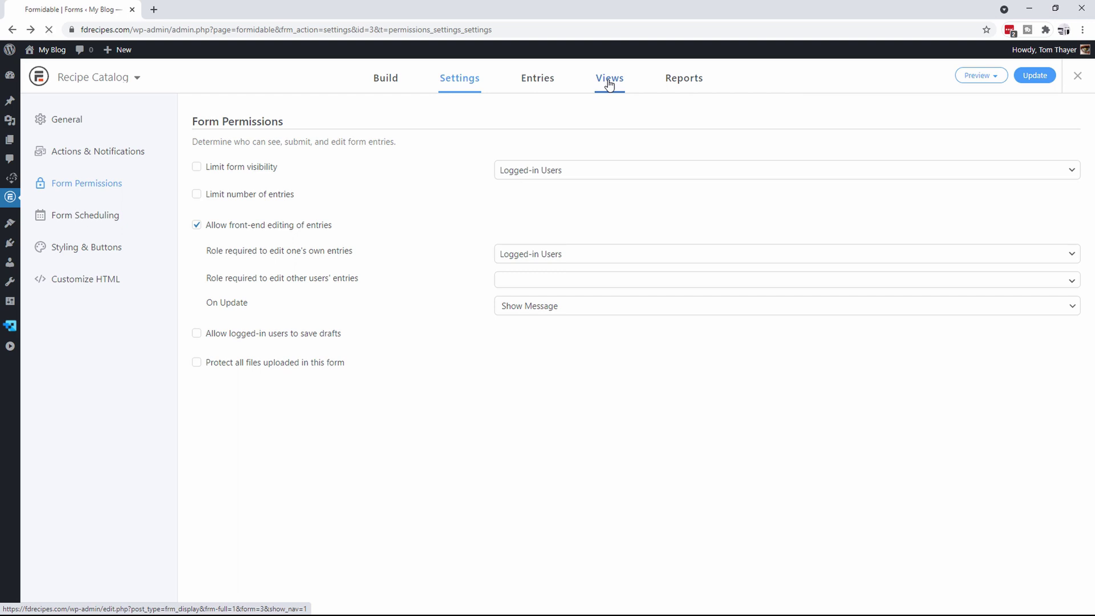
pyautogui.click(90, 232)
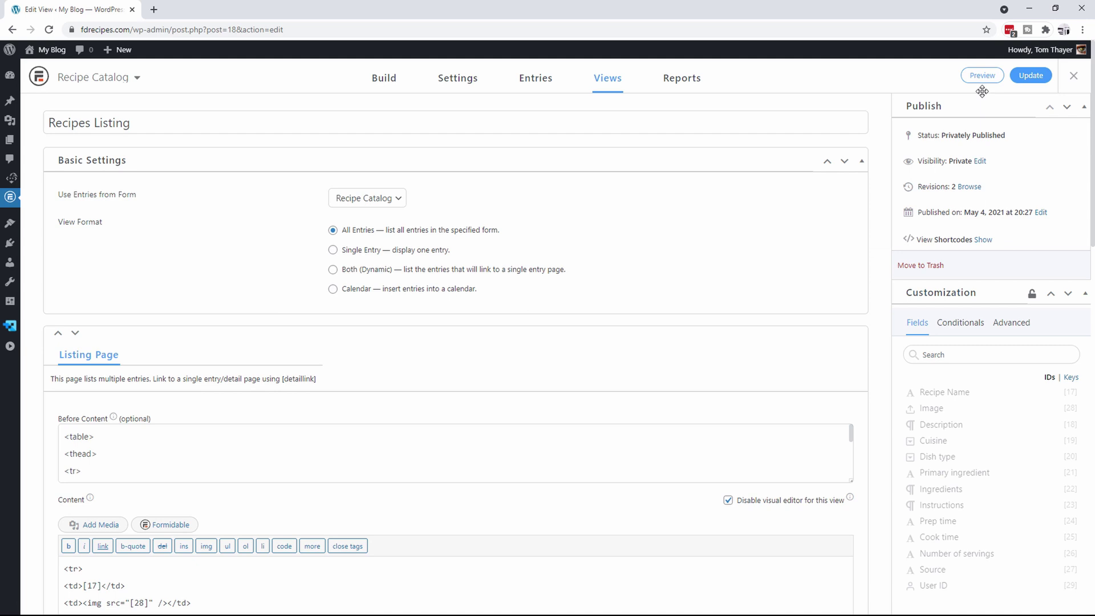
pyautogui.click(982, 76)
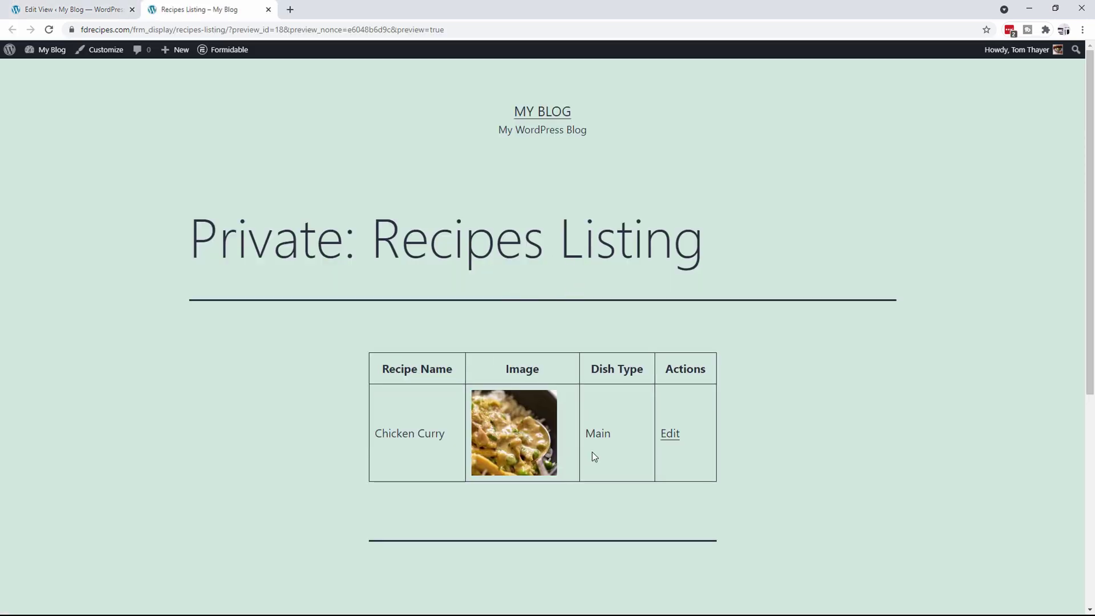
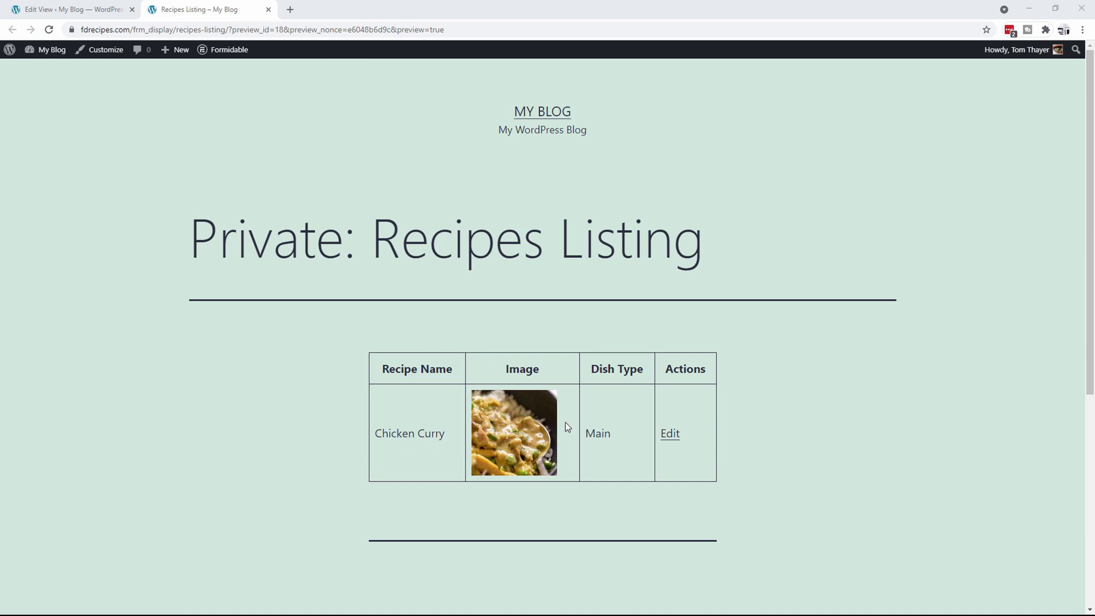
# Step: Close the preview and place the cursor at the page_id value of the edit link in the view's content
pyautogui.click(268, 10)
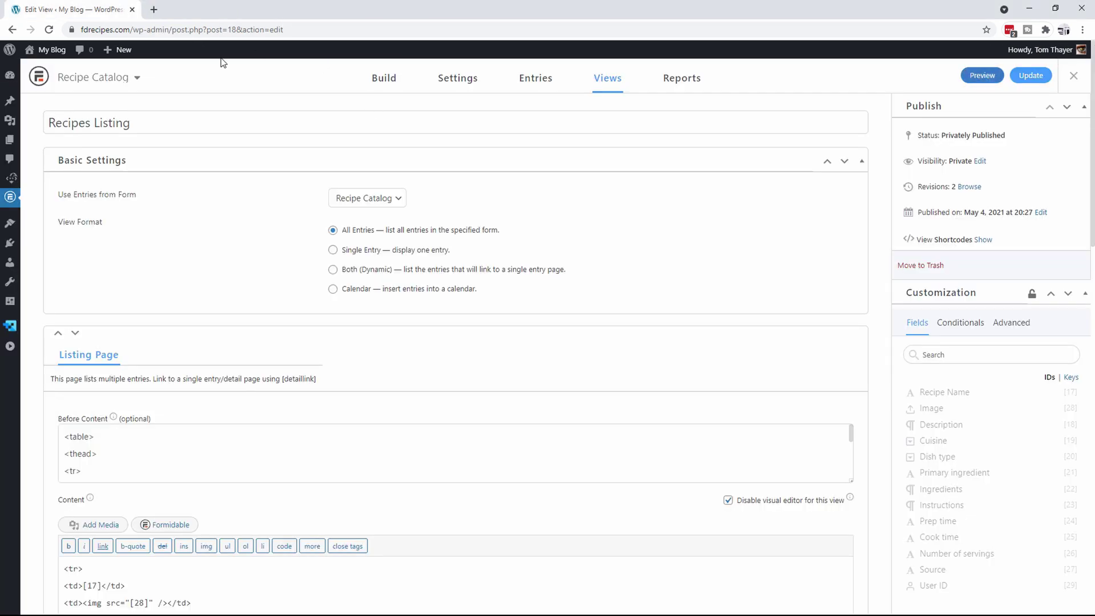
pyautogui.scroll(-4, 337, 344)
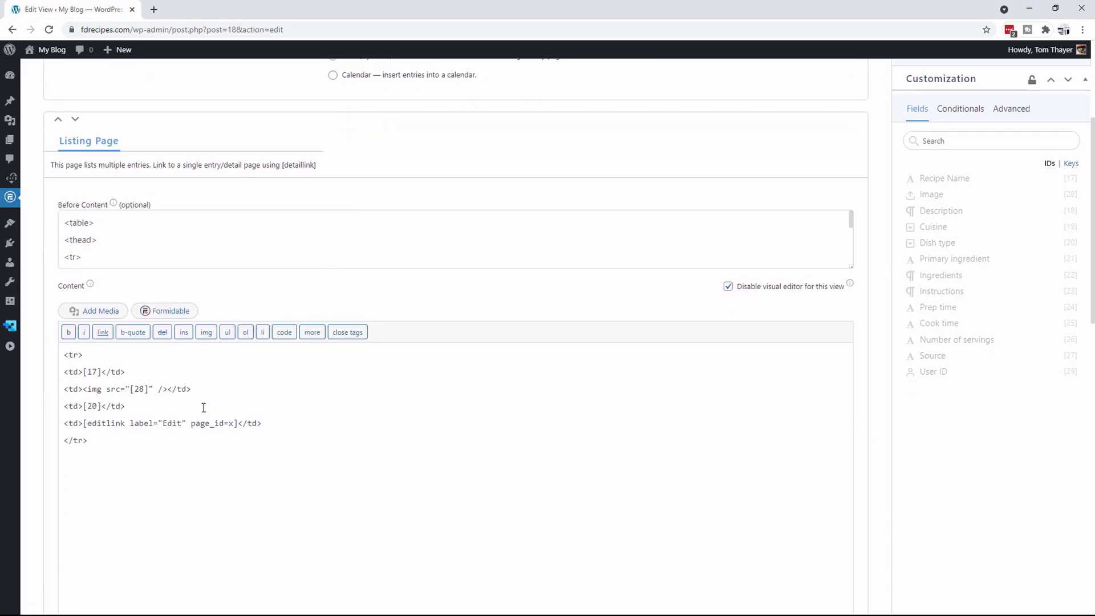
pyautogui.click(125, 422)
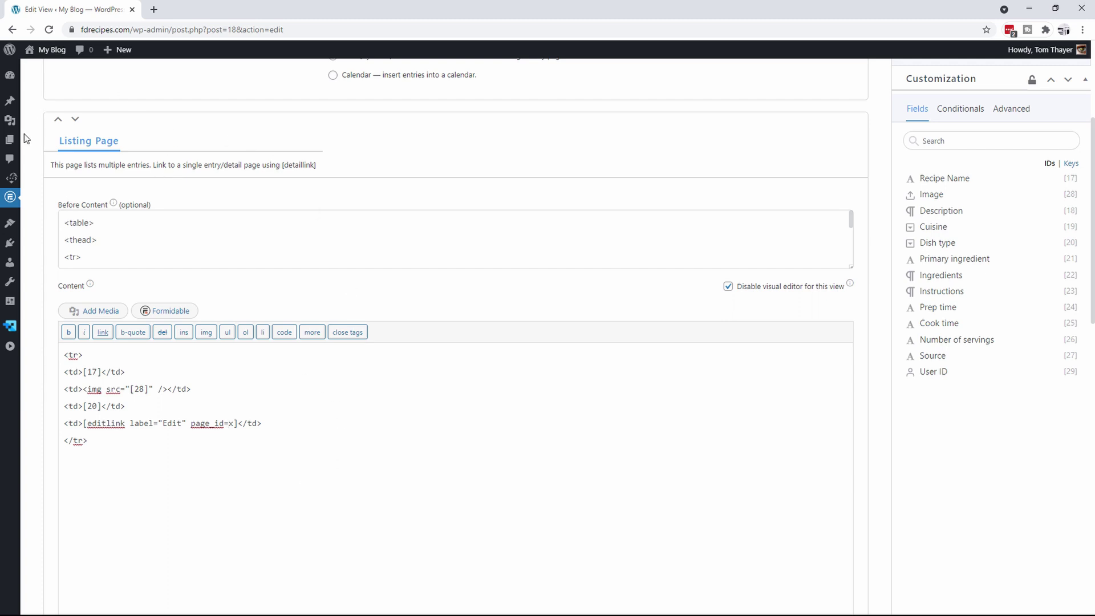
# Step: Start a new WordPress page in a separate browser tab and title it Add/Edit Recipe
pyautogui.moveTo(12, 142)
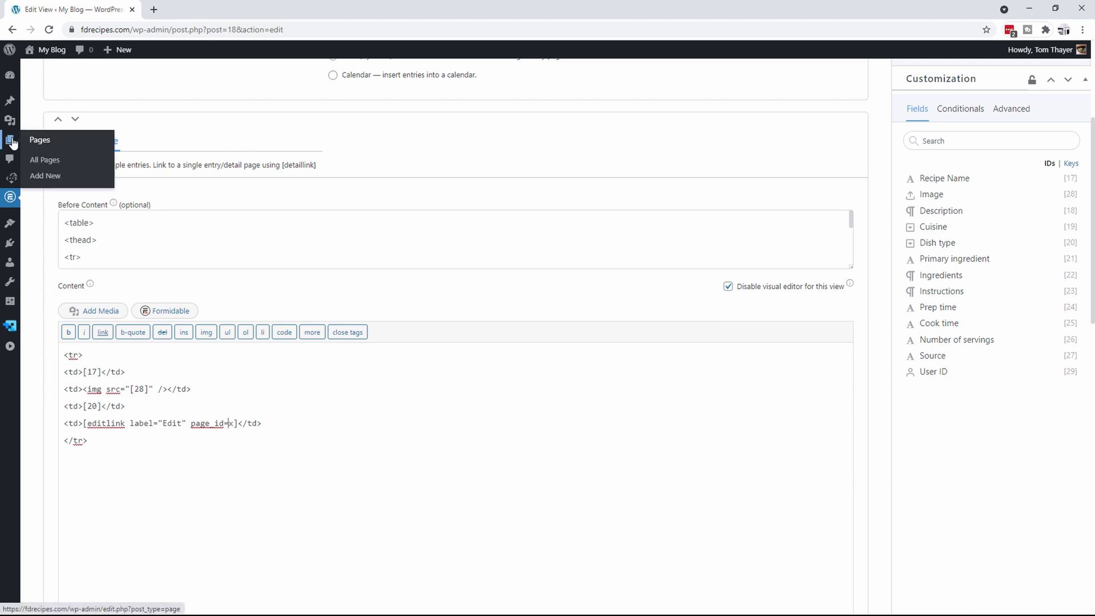
pyautogui.rightClick(39, 177)
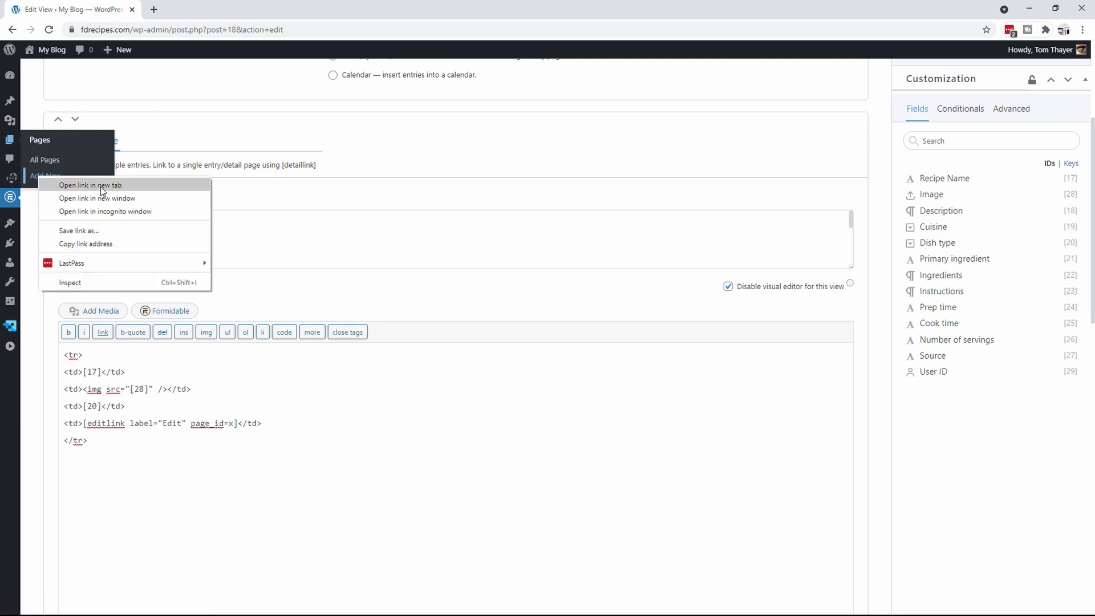
pyautogui.click(72, 187)
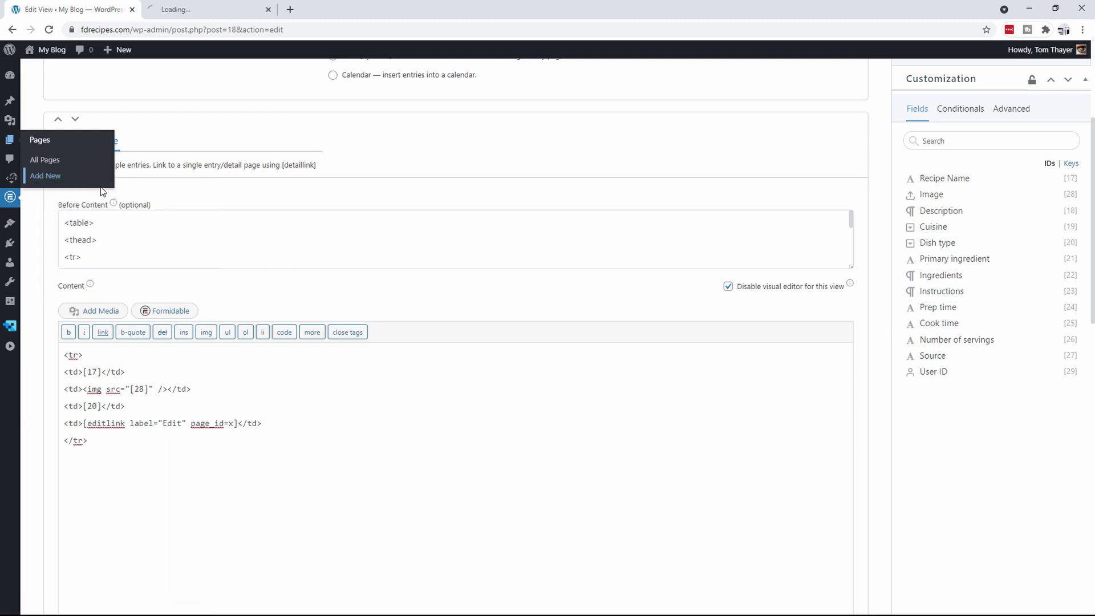
pyautogui.click(210, 10)
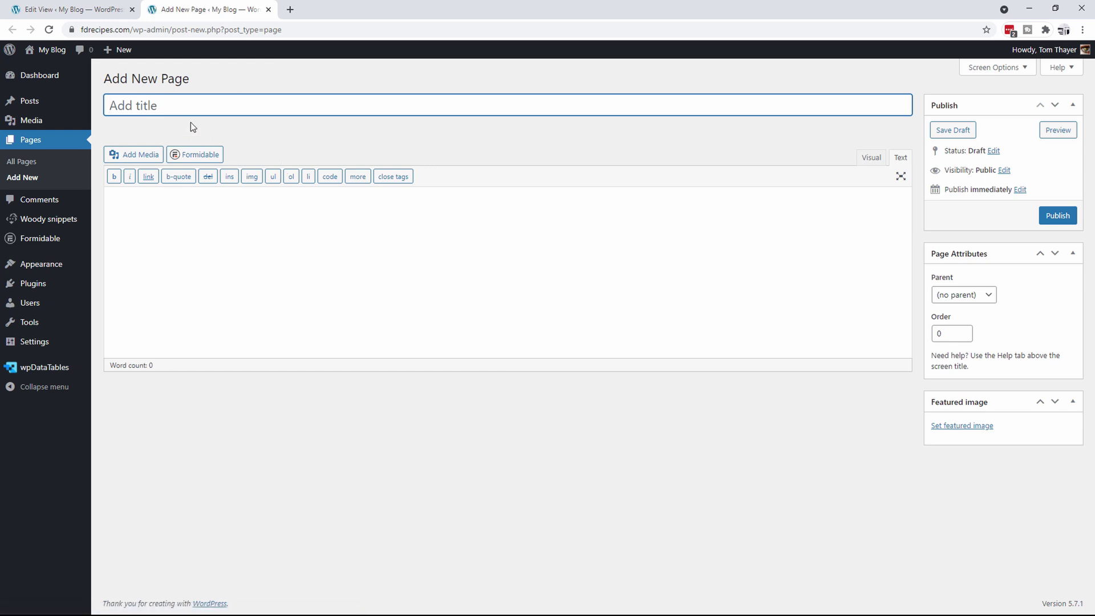
pyautogui.write('Add/Edit Recipe')
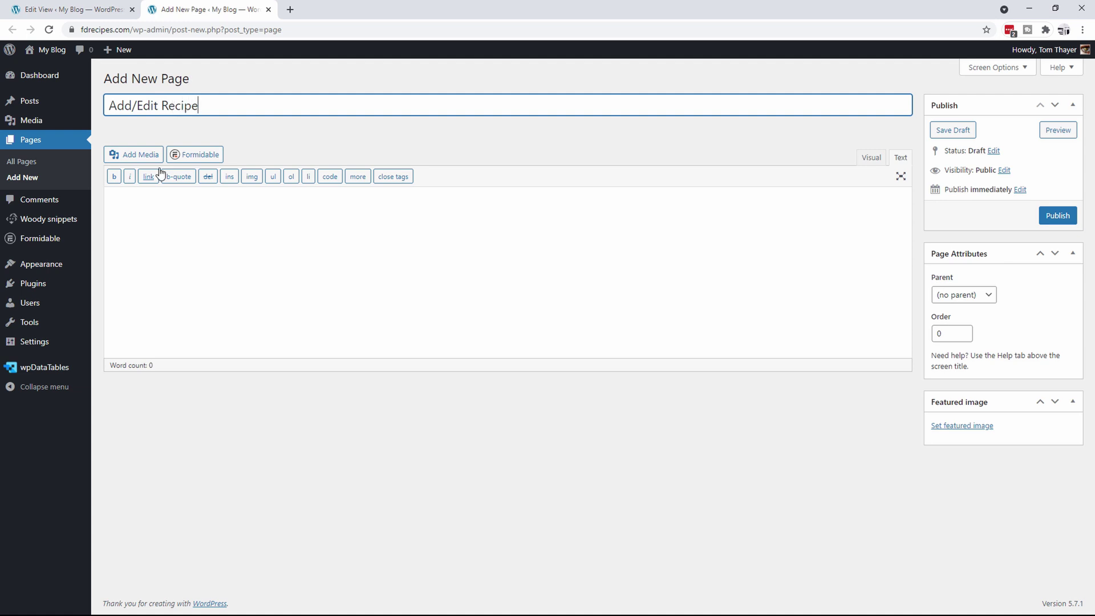
# Step: Insert the Recipe Catalog form into the Add/Edit Recipe page's content and publish the page
pyautogui.click(146, 204)
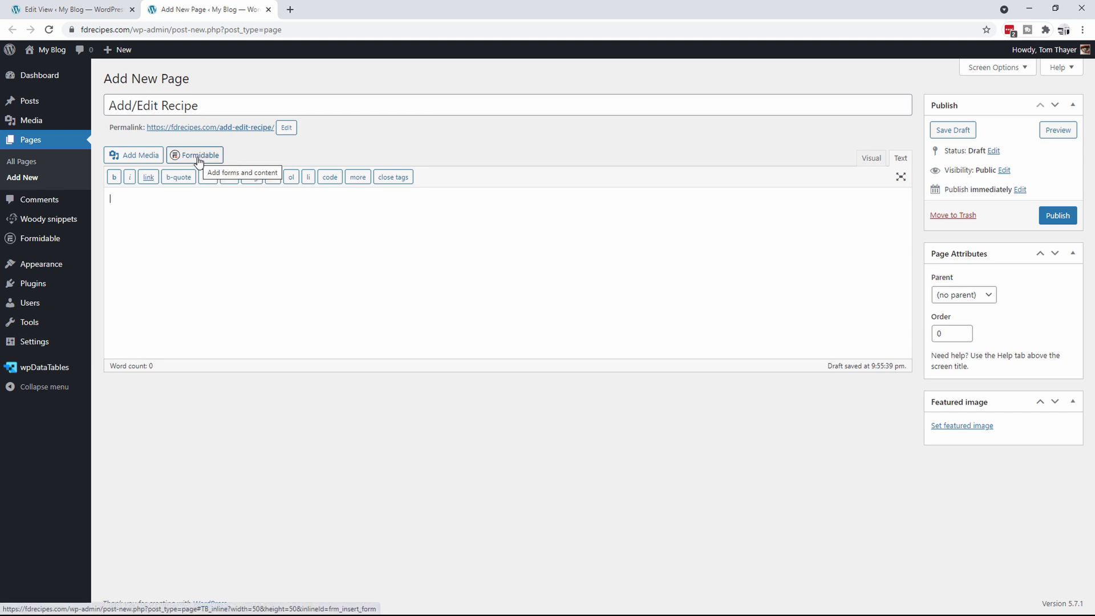
pyautogui.click(198, 156)
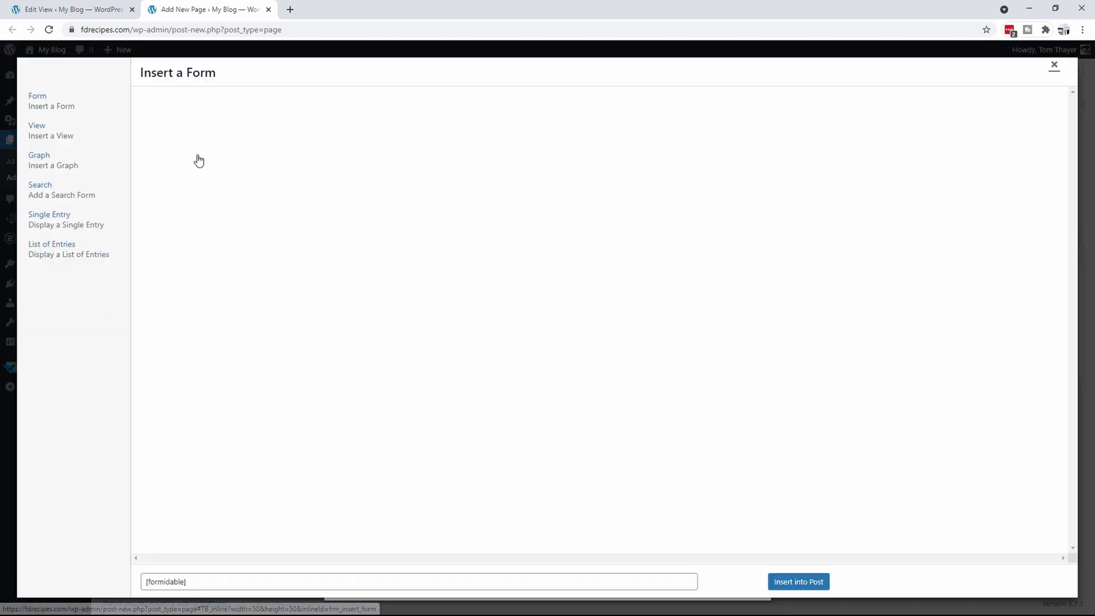
pyautogui.click(308, 112)
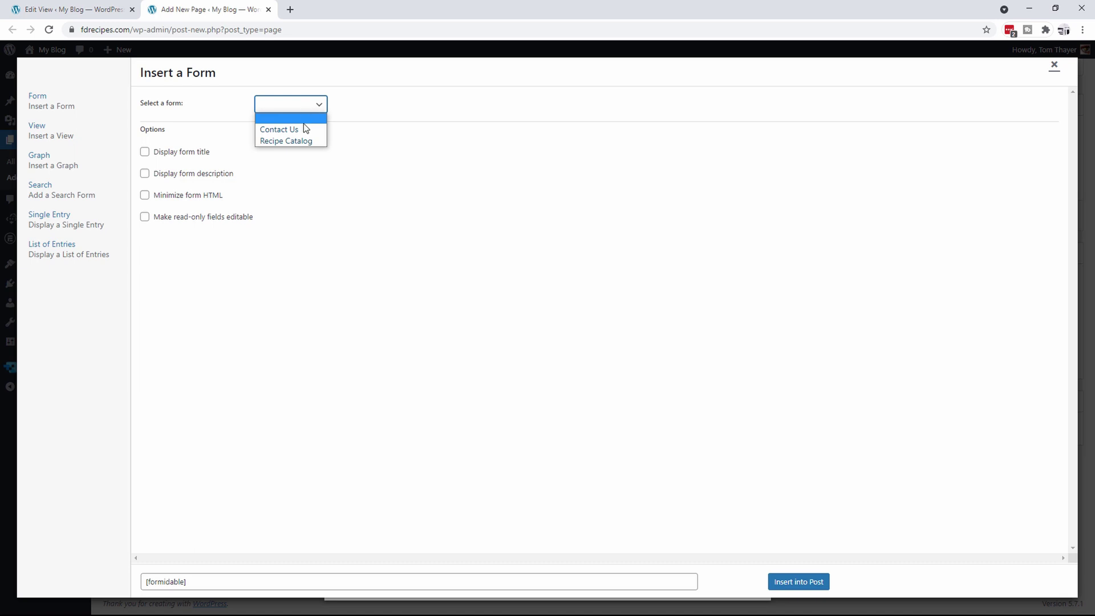
pyautogui.click(299, 143)
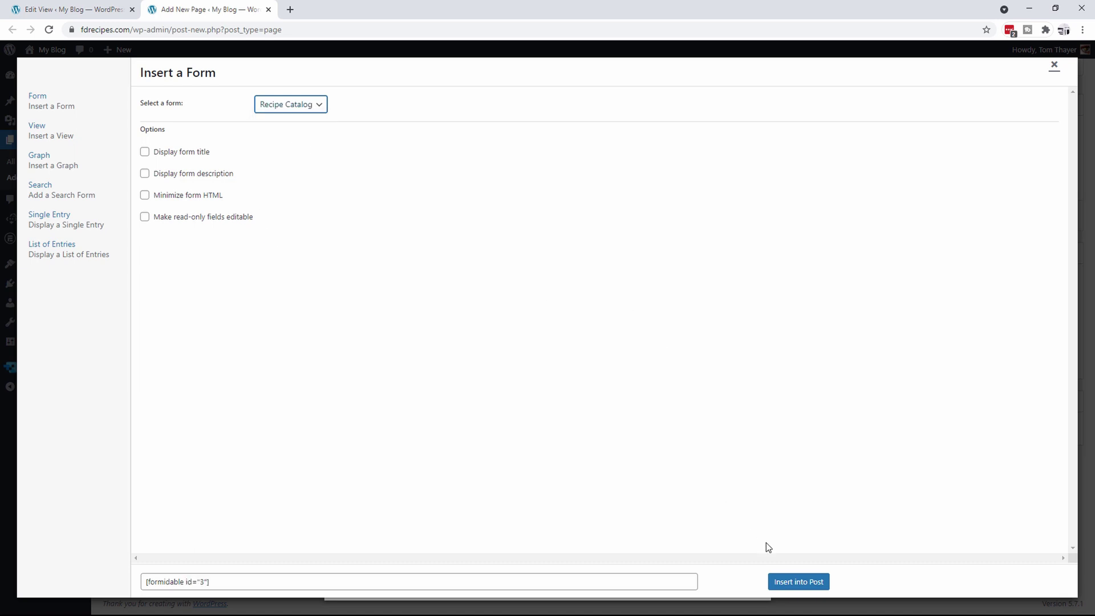
pyautogui.click(799, 582)
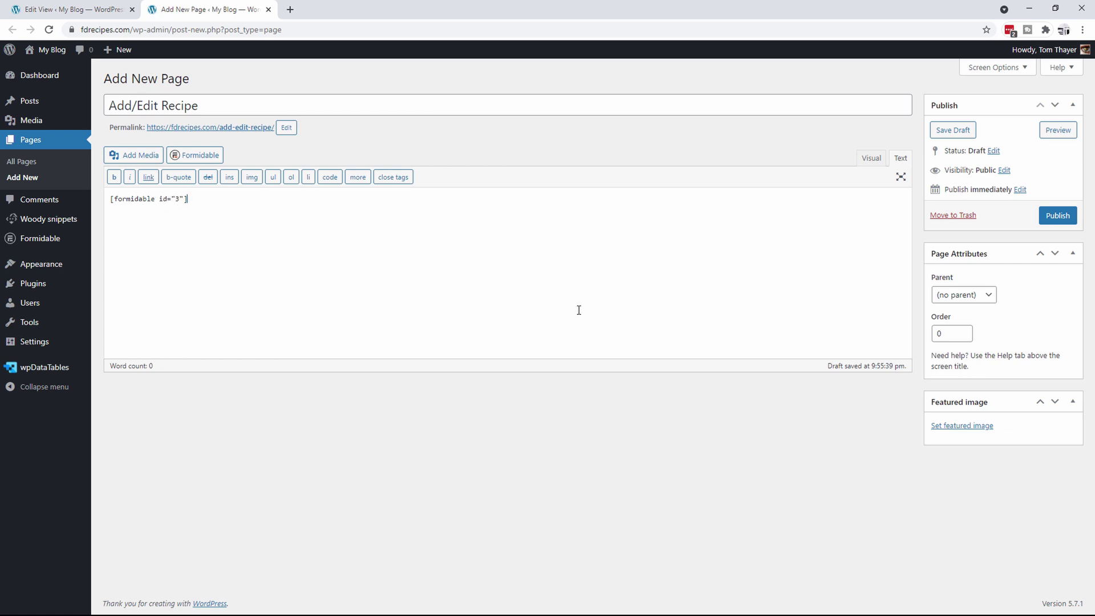
pyautogui.click(1067, 216)
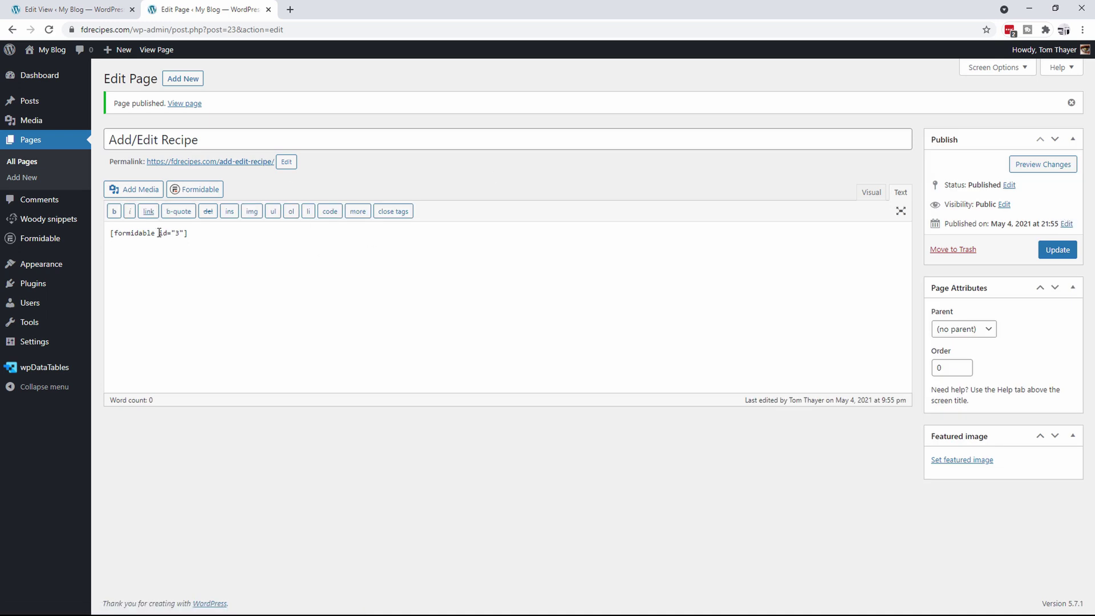
# Step: Set the edit link's page_id to the Add/Edit Recipe page's ID, 23, and update the Recipes Listing view
pyautogui.doubleClick(231, 29)
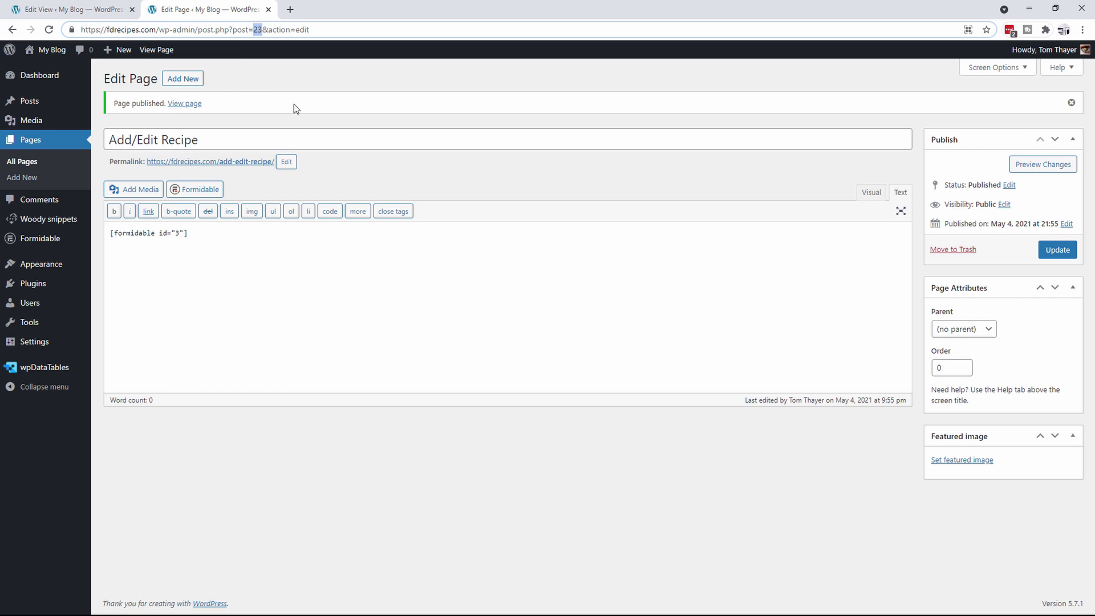
pyautogui.click(80, 13)
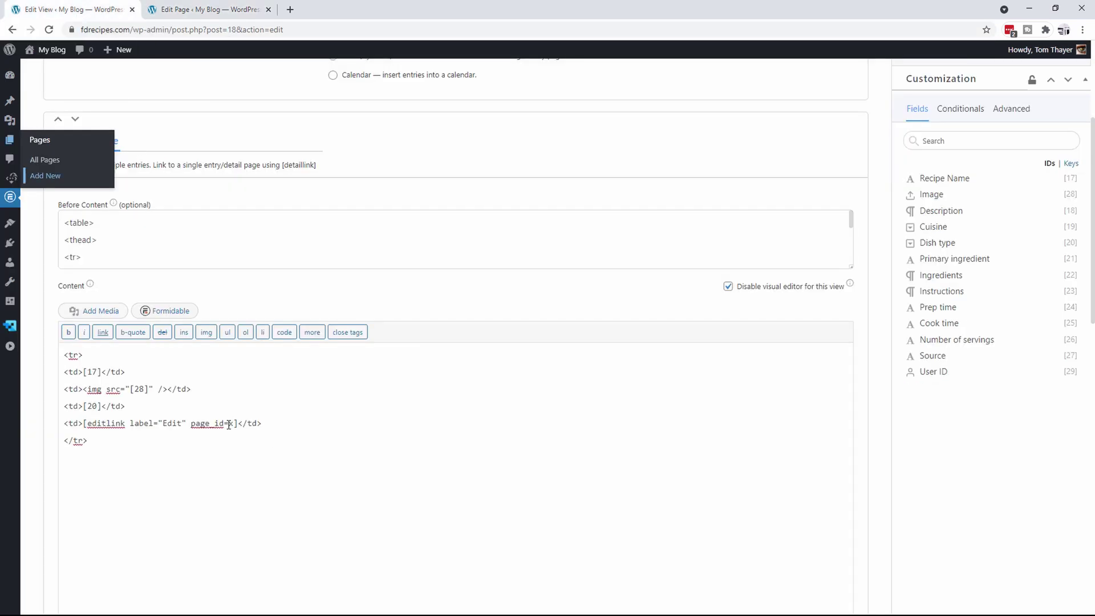
pyautogui.press('Delete')
pyautogui.write('23')
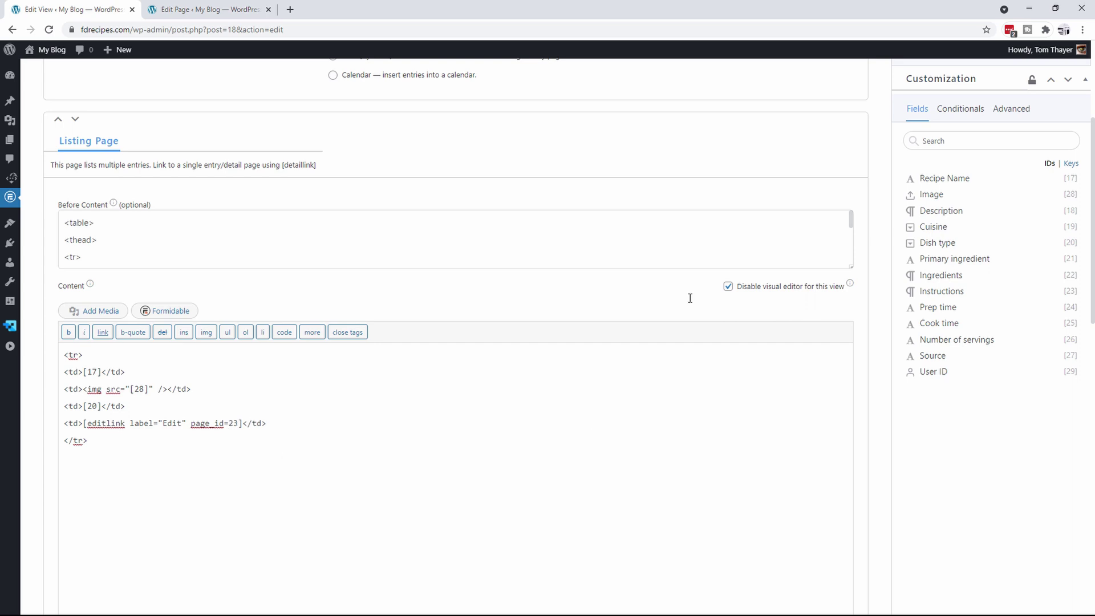
pyautogui.scroll(4, 1094, 163)
pyautogui.click(1034, 76)
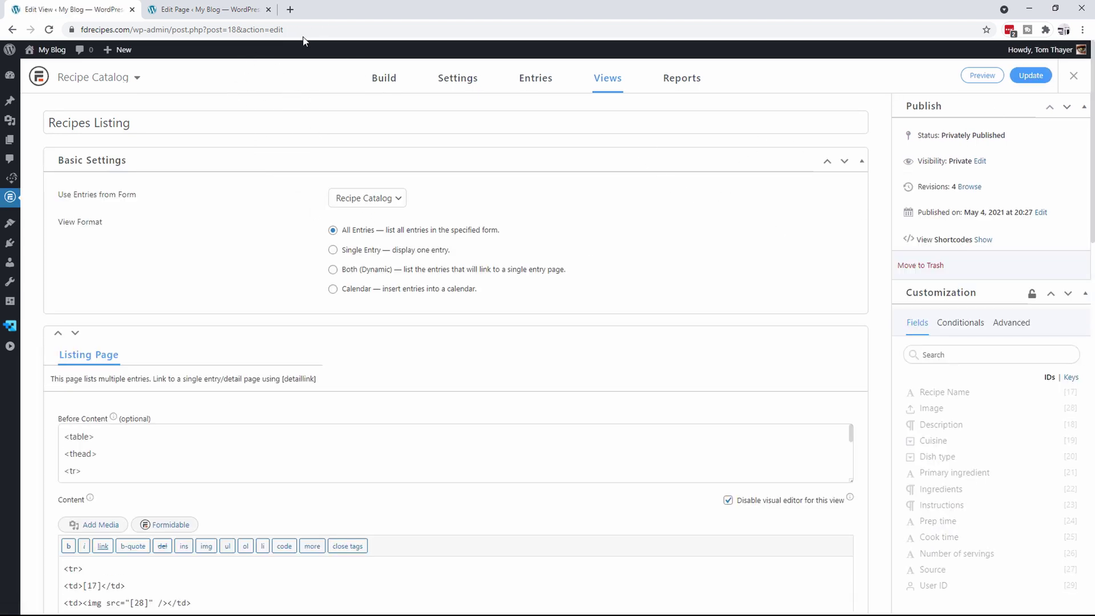
# Step: Preview the Add/Edit Recipe page, look through the embedded form's fields, and close the preview
pyautogui.click(200, 11)
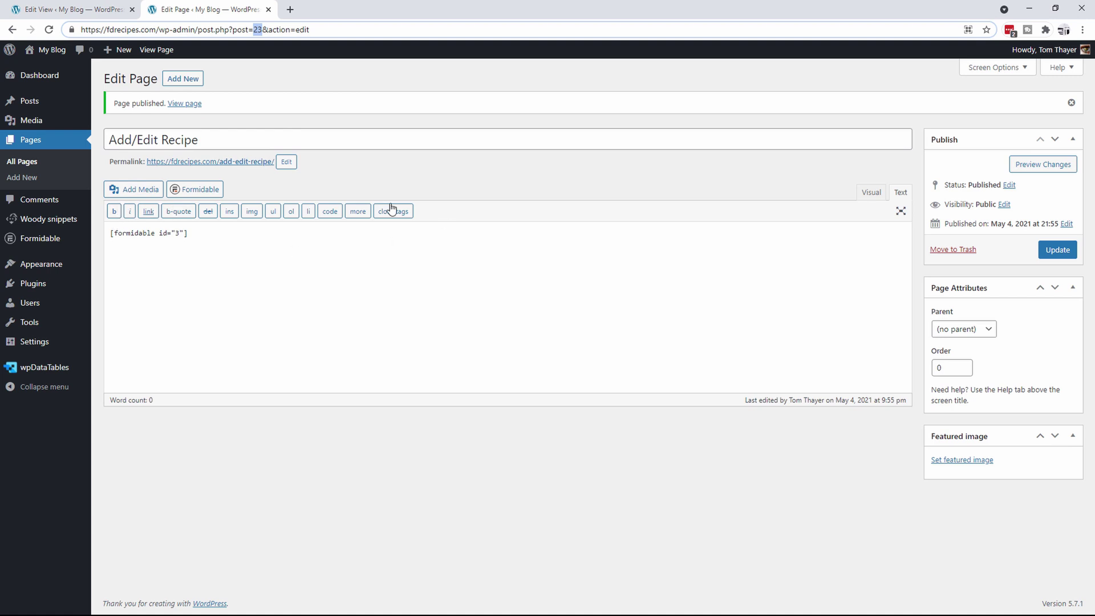
pyautogui.click(1041, 165)
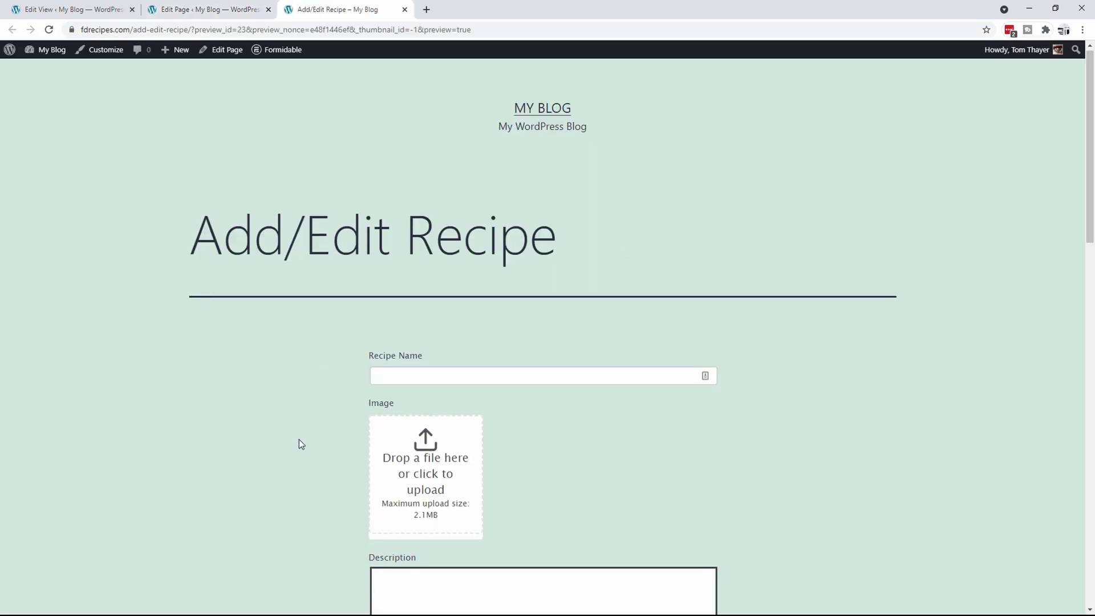
pyautogui.scroll(-3, 293, 425)
pyautogui.scroll(3, 294, 422)
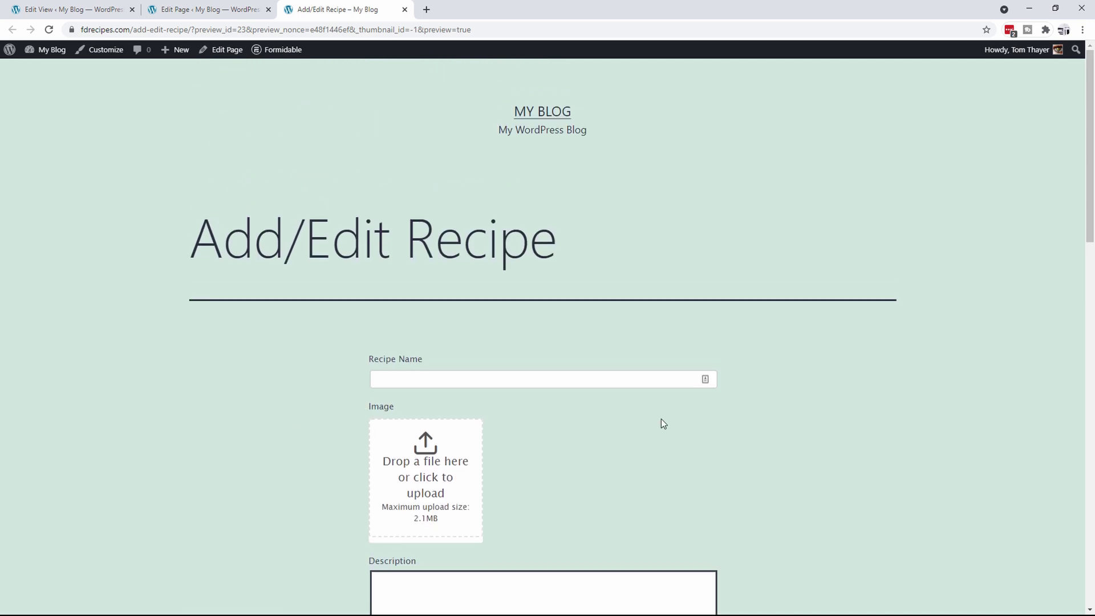
pyautogui.scroll(-15, 662, 423)
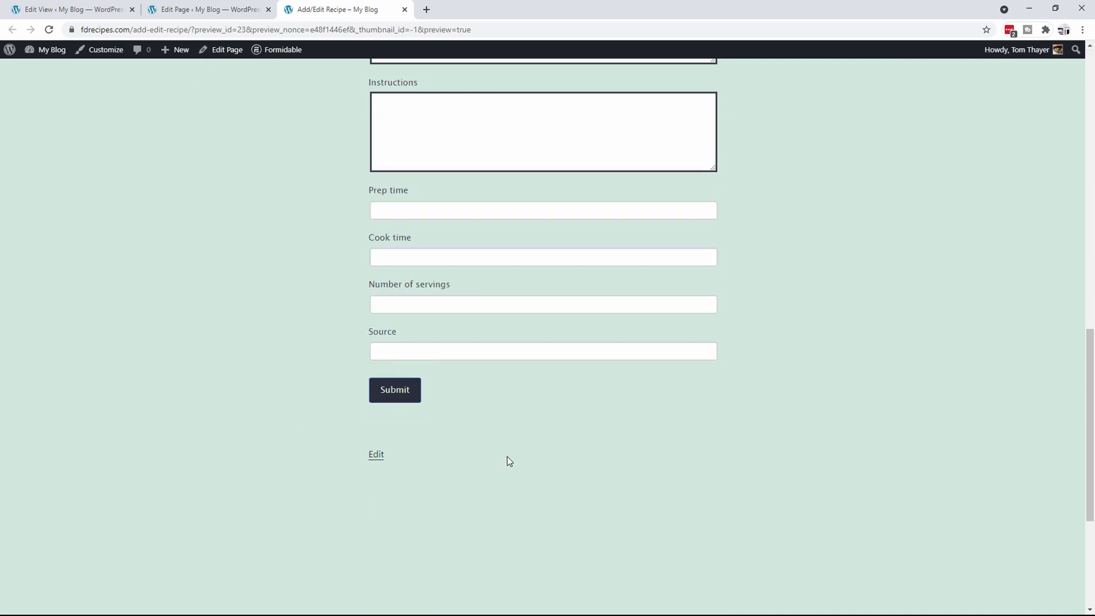
pyautogui.scroll(15, 508, 461)
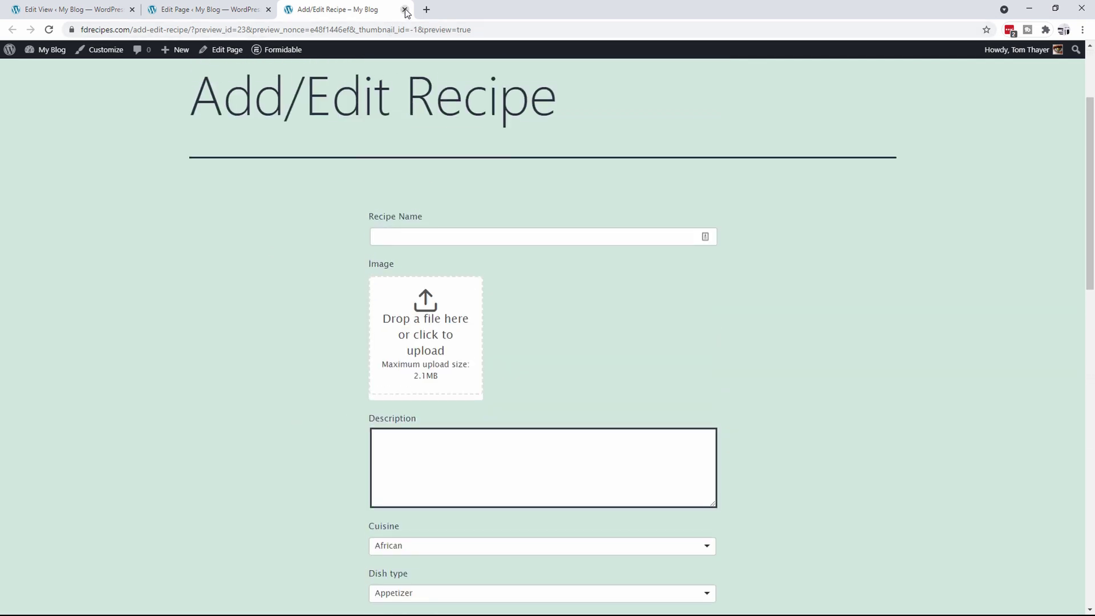
pyautogui.click(404, 9)
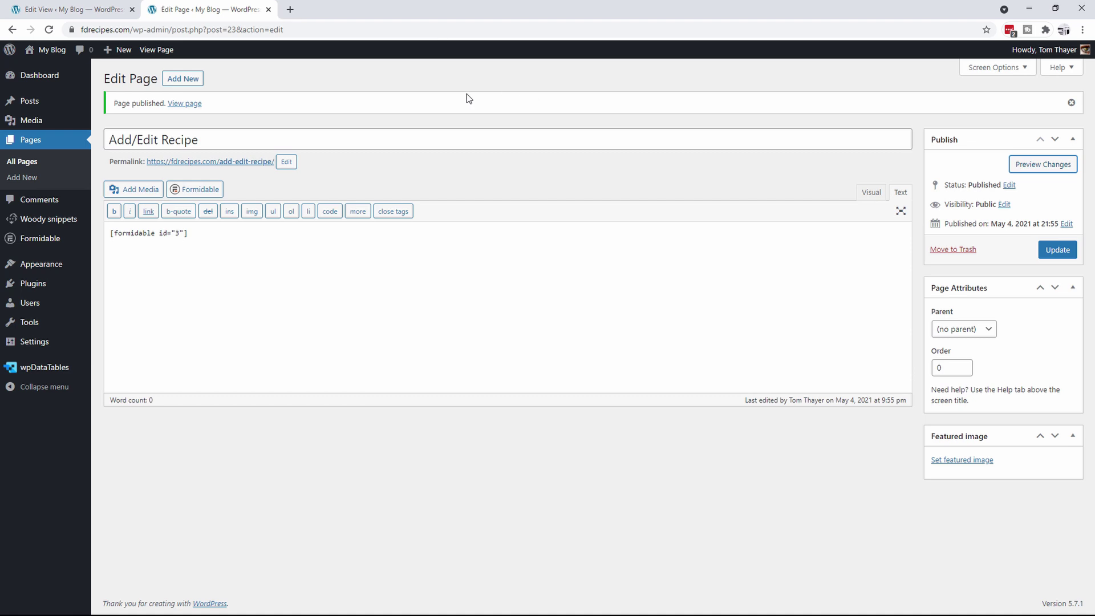
# Step: Preview the Recipes Listing view, open the Chicken Curry entry with its Edit link, and review the form's fields
pyautogui.click(72, 13)
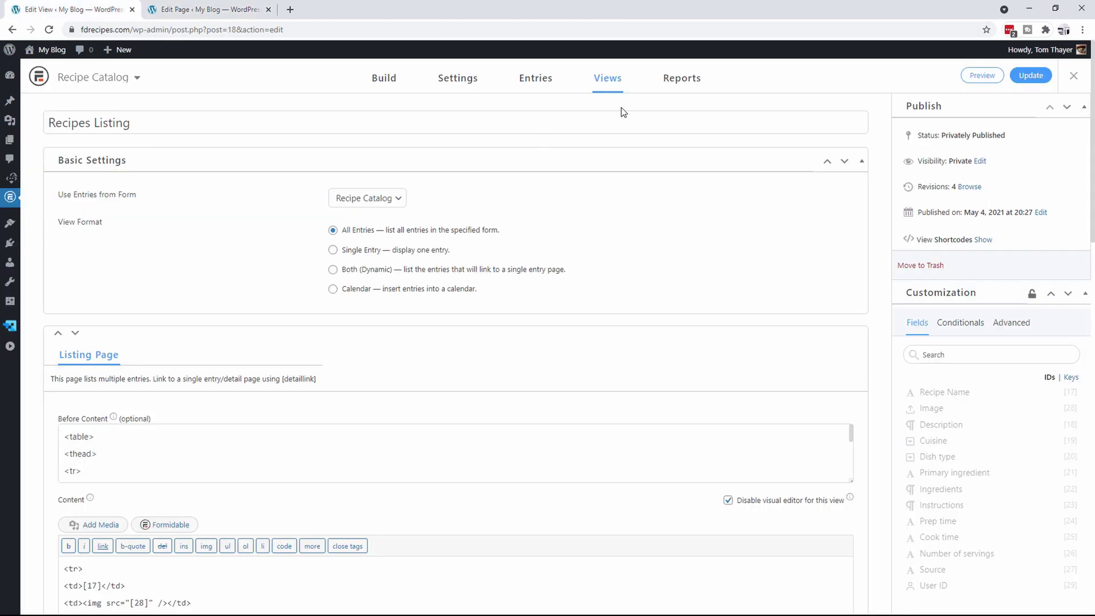
pyautogui.click(982, 76)
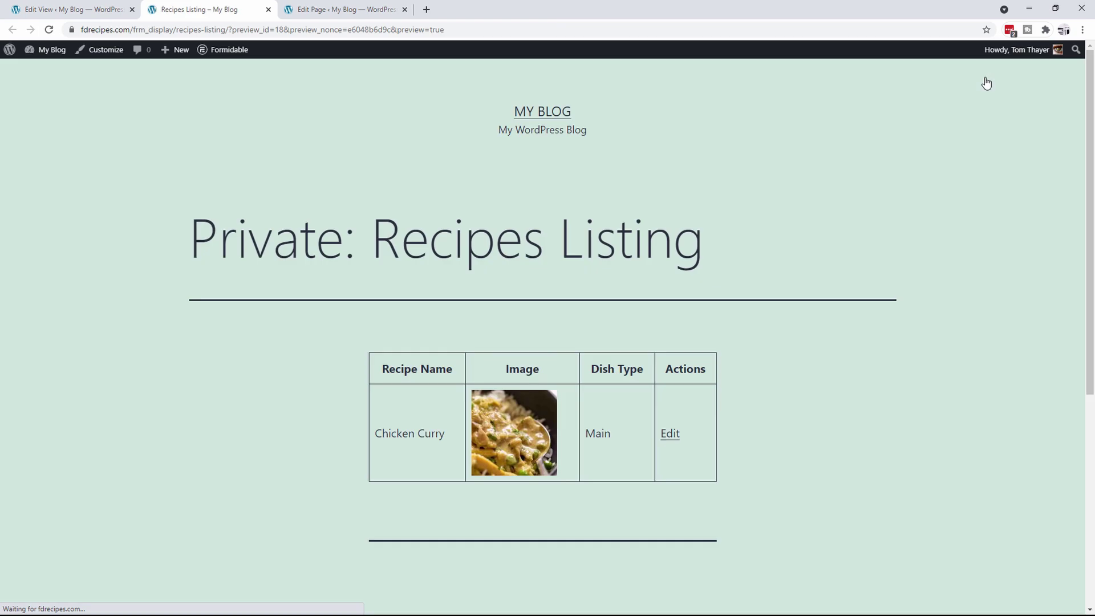
pyautogui.click(676, 436)
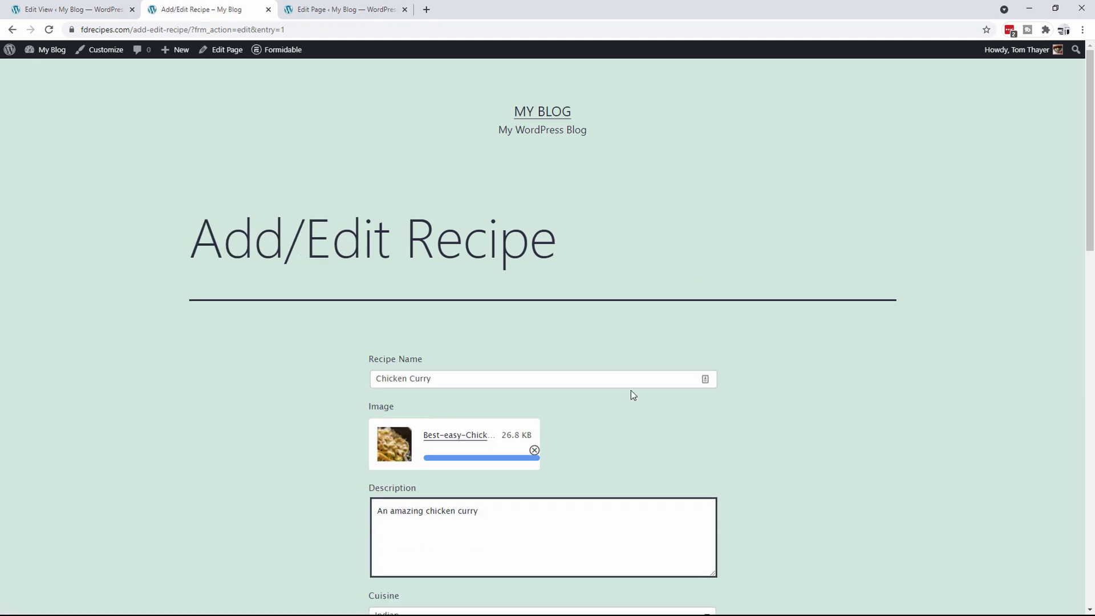
pyautogui.scroll(-5, 305, 413)
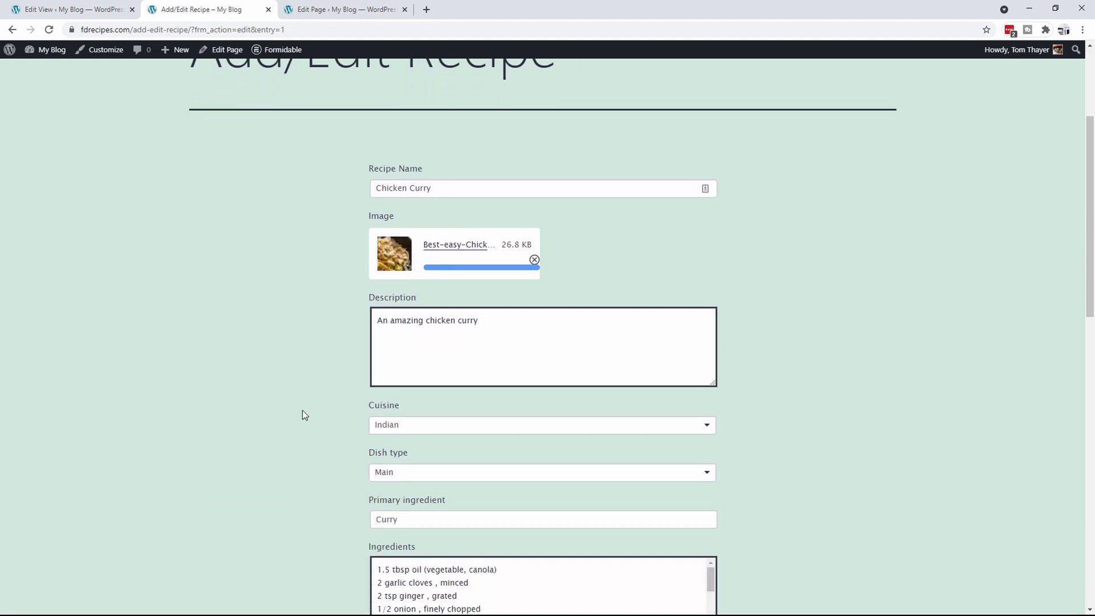
pyautogui.scroll(-6, 302, 411)
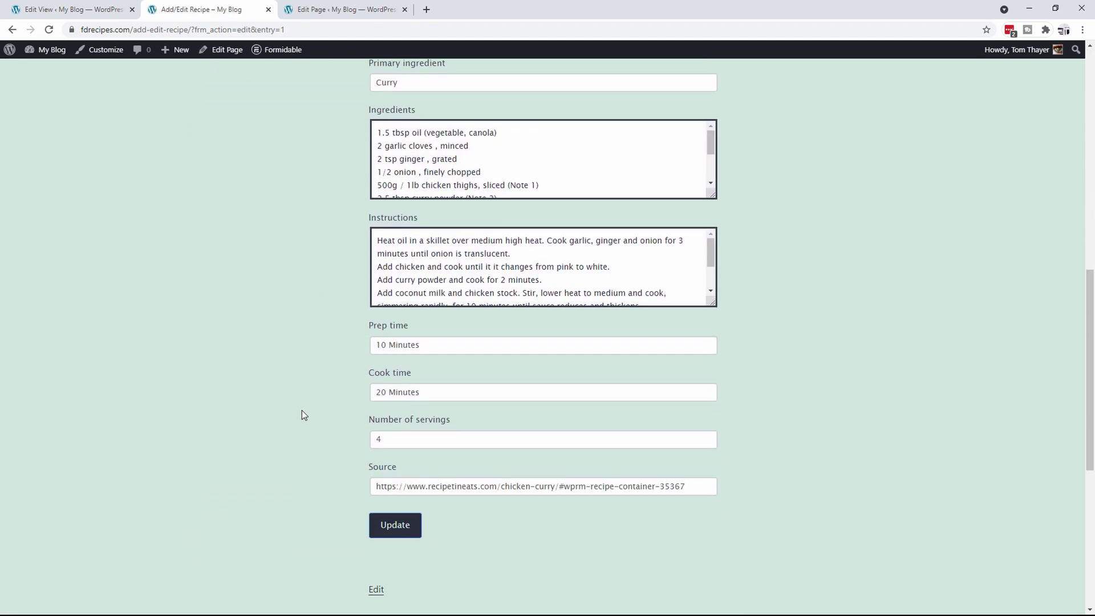
pyautogui.scroll(11, 303, 409)
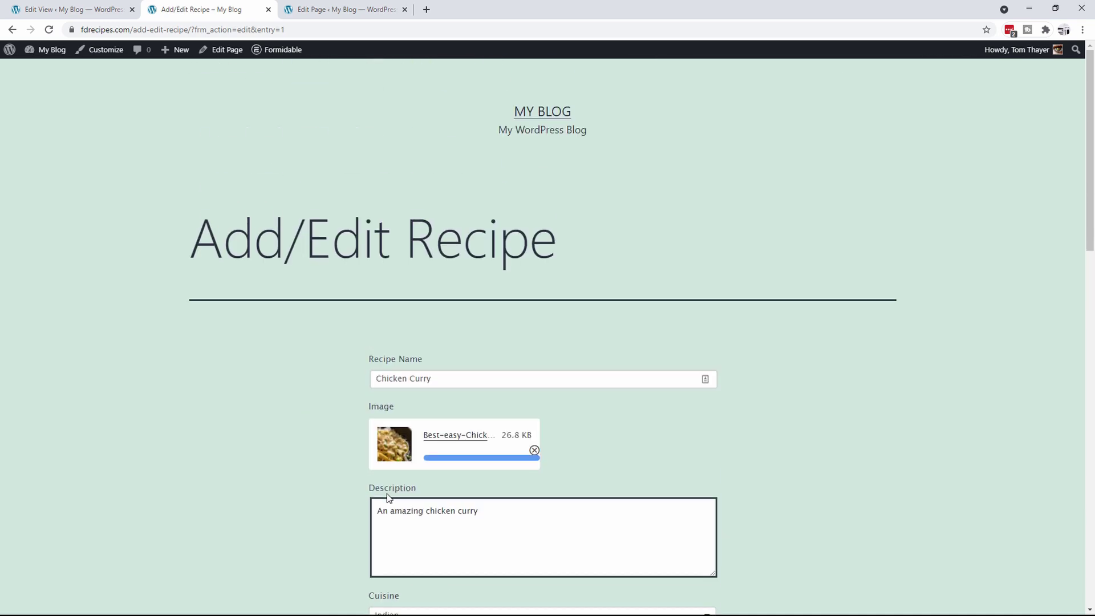
# Step: Change the recipe name to Amazing Chicken Curry and submit the updated entry
pyautogui.click(450, 380)
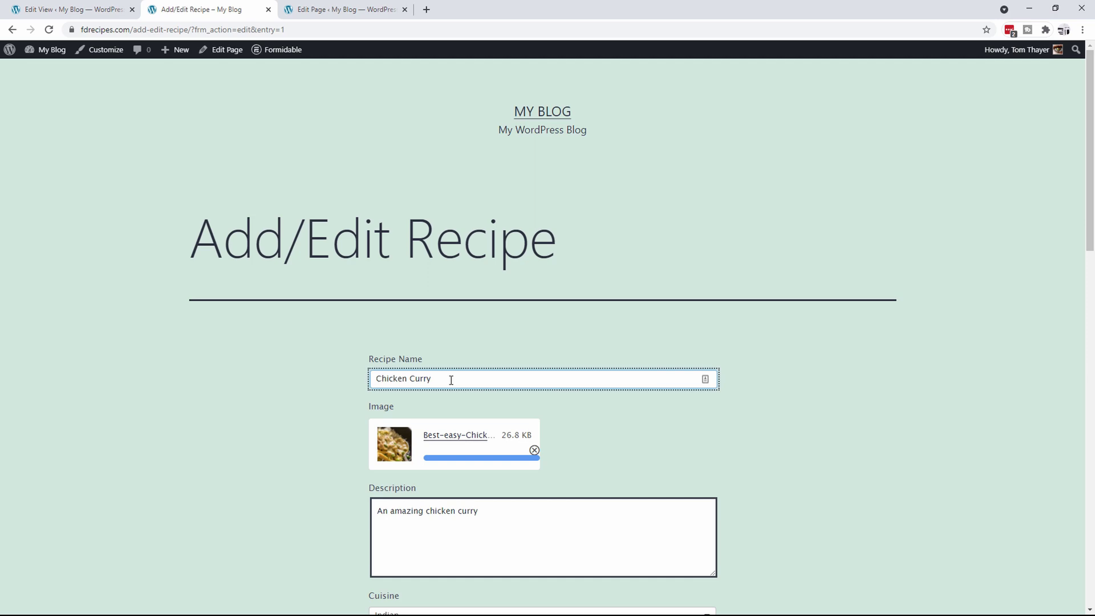
pyautogui.write('Amazing')
pyautogui.scroll(-15, 562, 439)
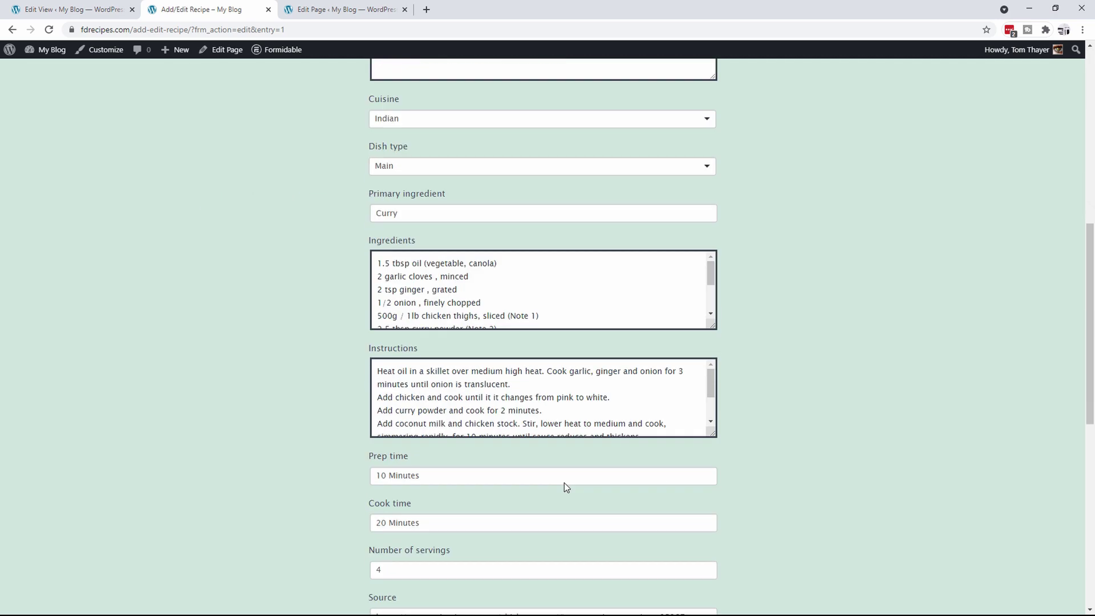
pyautogui.click(400, 363)
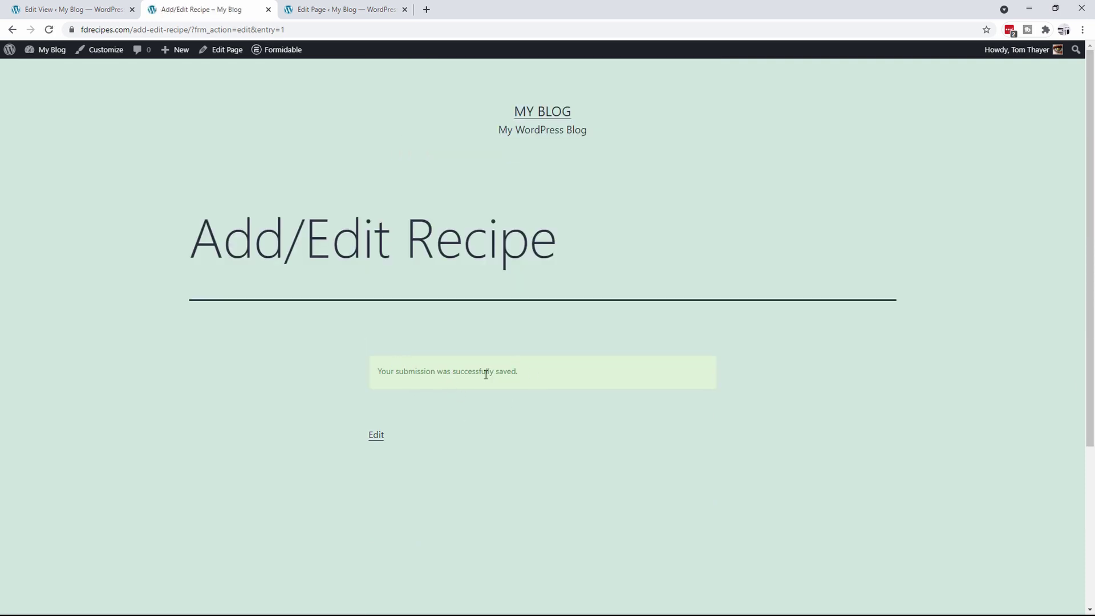
# Step: Close the form page and preview the Recipes Listing view again to check the edited recipe name in the table
pyautogui.click(268, 9)
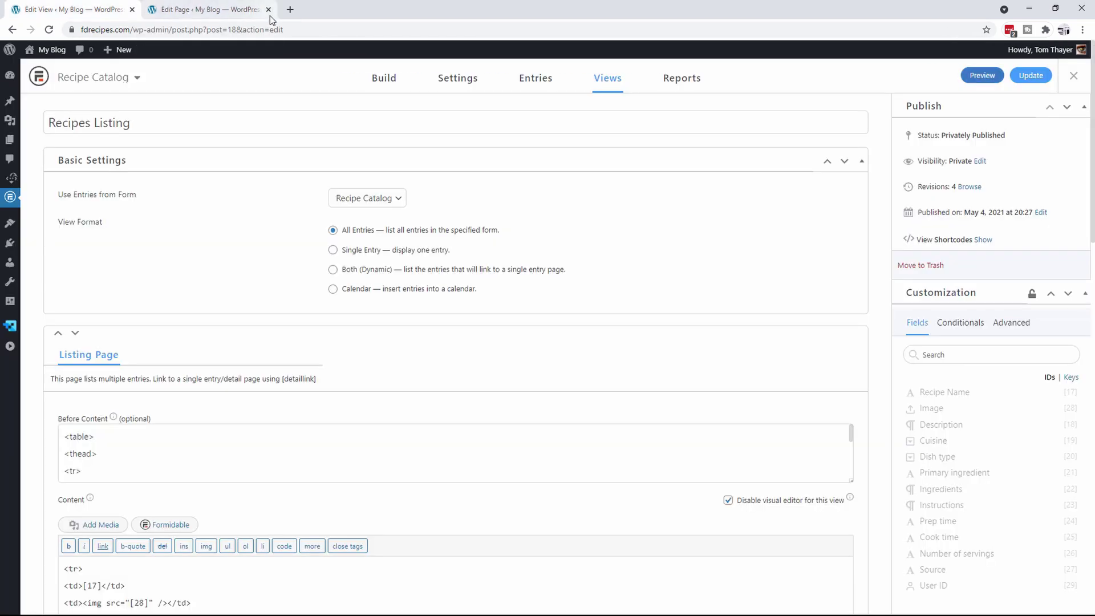
pyautogui.click(983, 78)
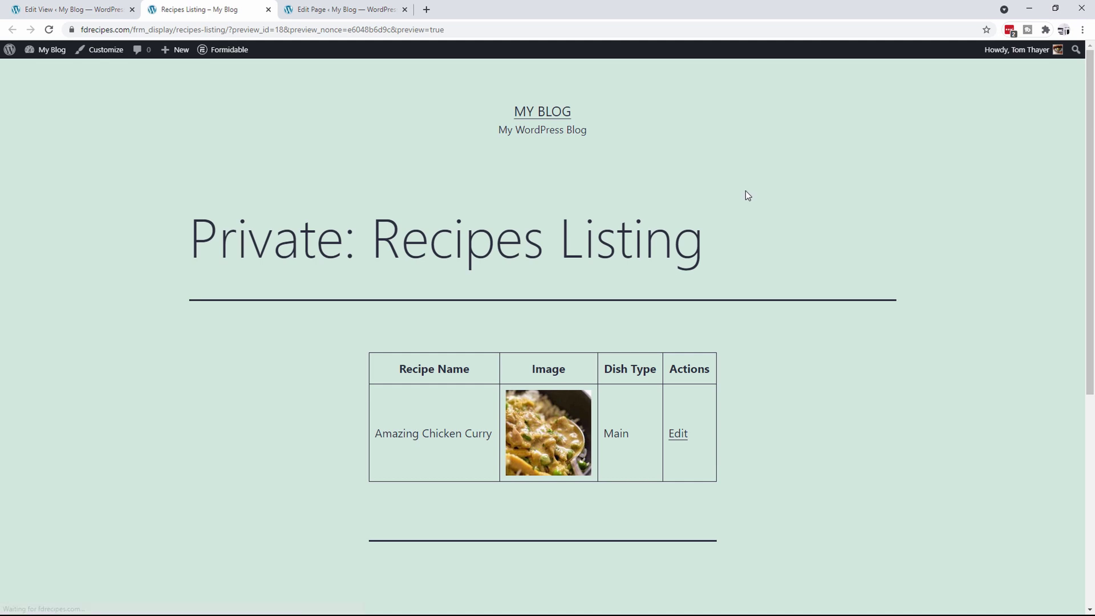
pyautogui.moveTo(377, 435); pyautogui.dragTo(495, 436)
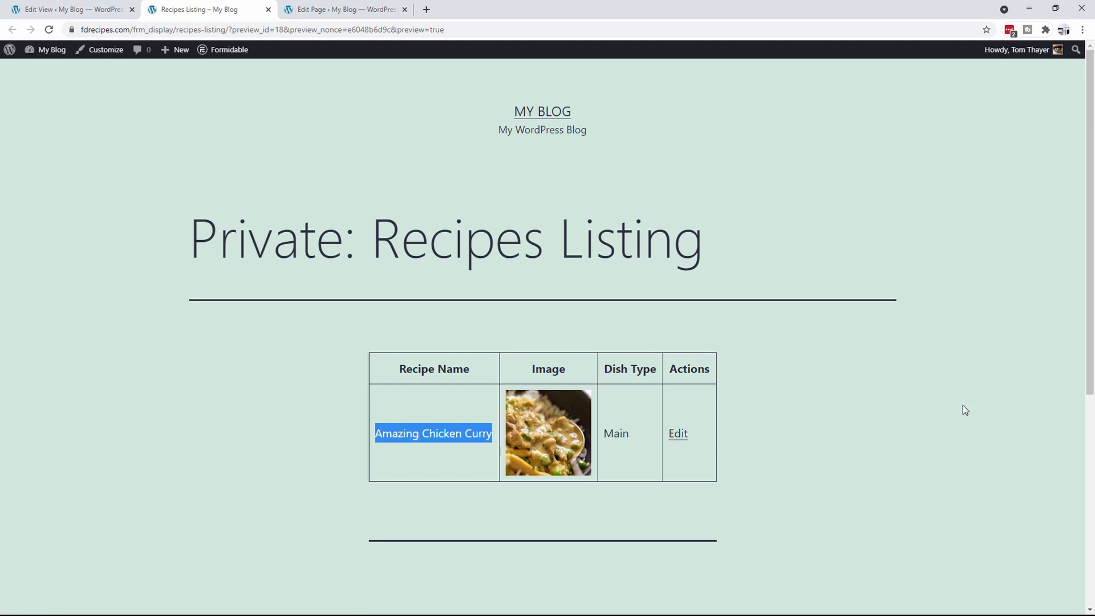